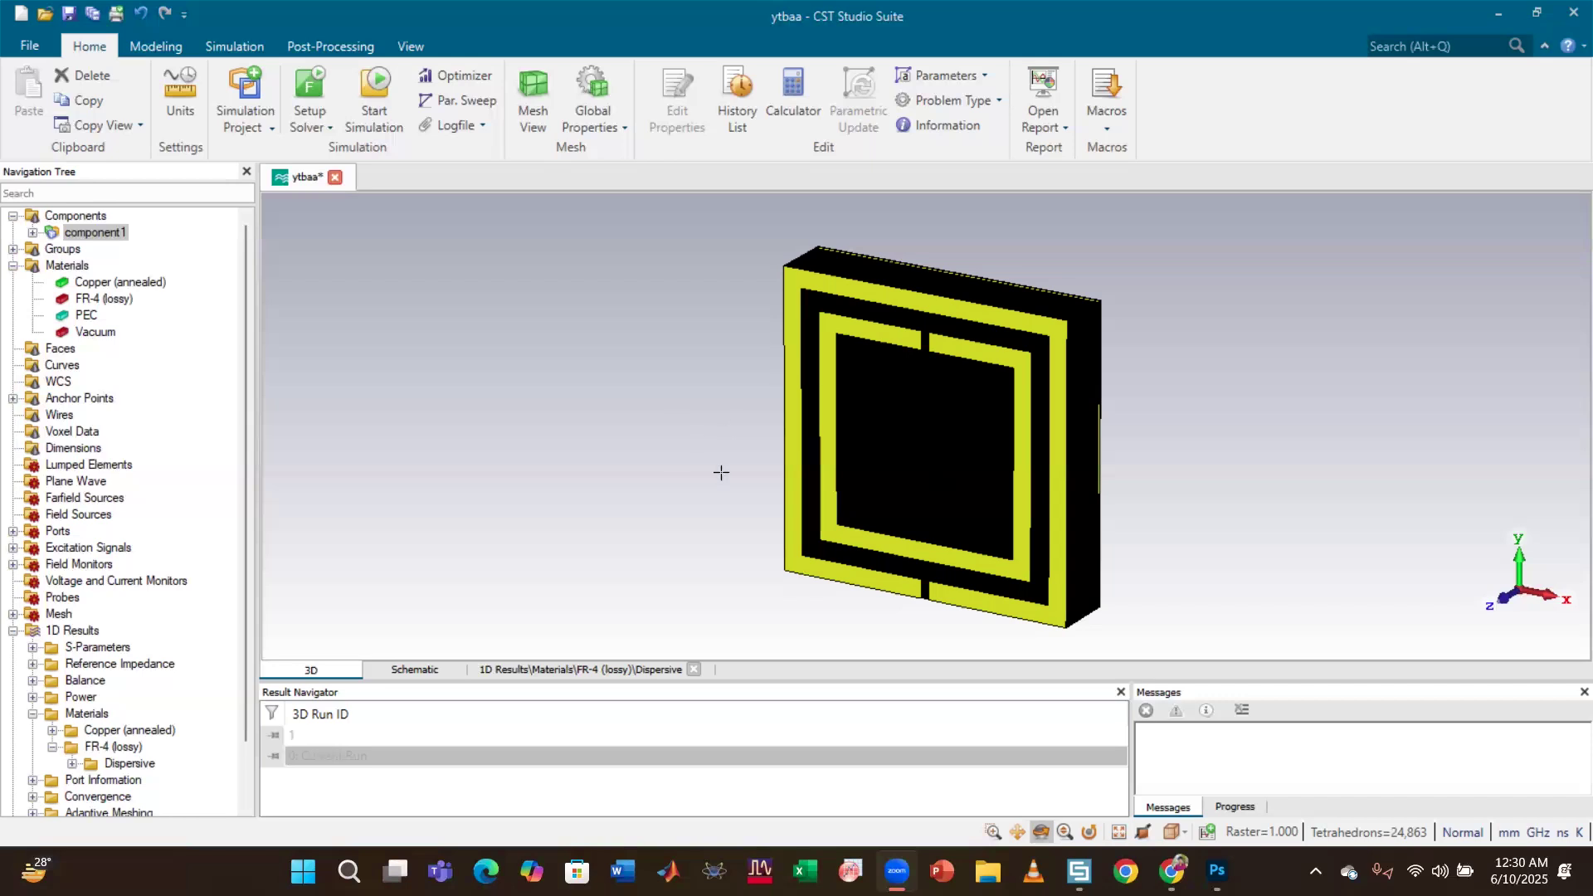
Examine the split-ring unit cell and its substrate from several angles.
mouse_move(733, 449)
left_mouse_down()
mouse_move(775, 323)
mouse_move(747, 463)
left_mouse_up()
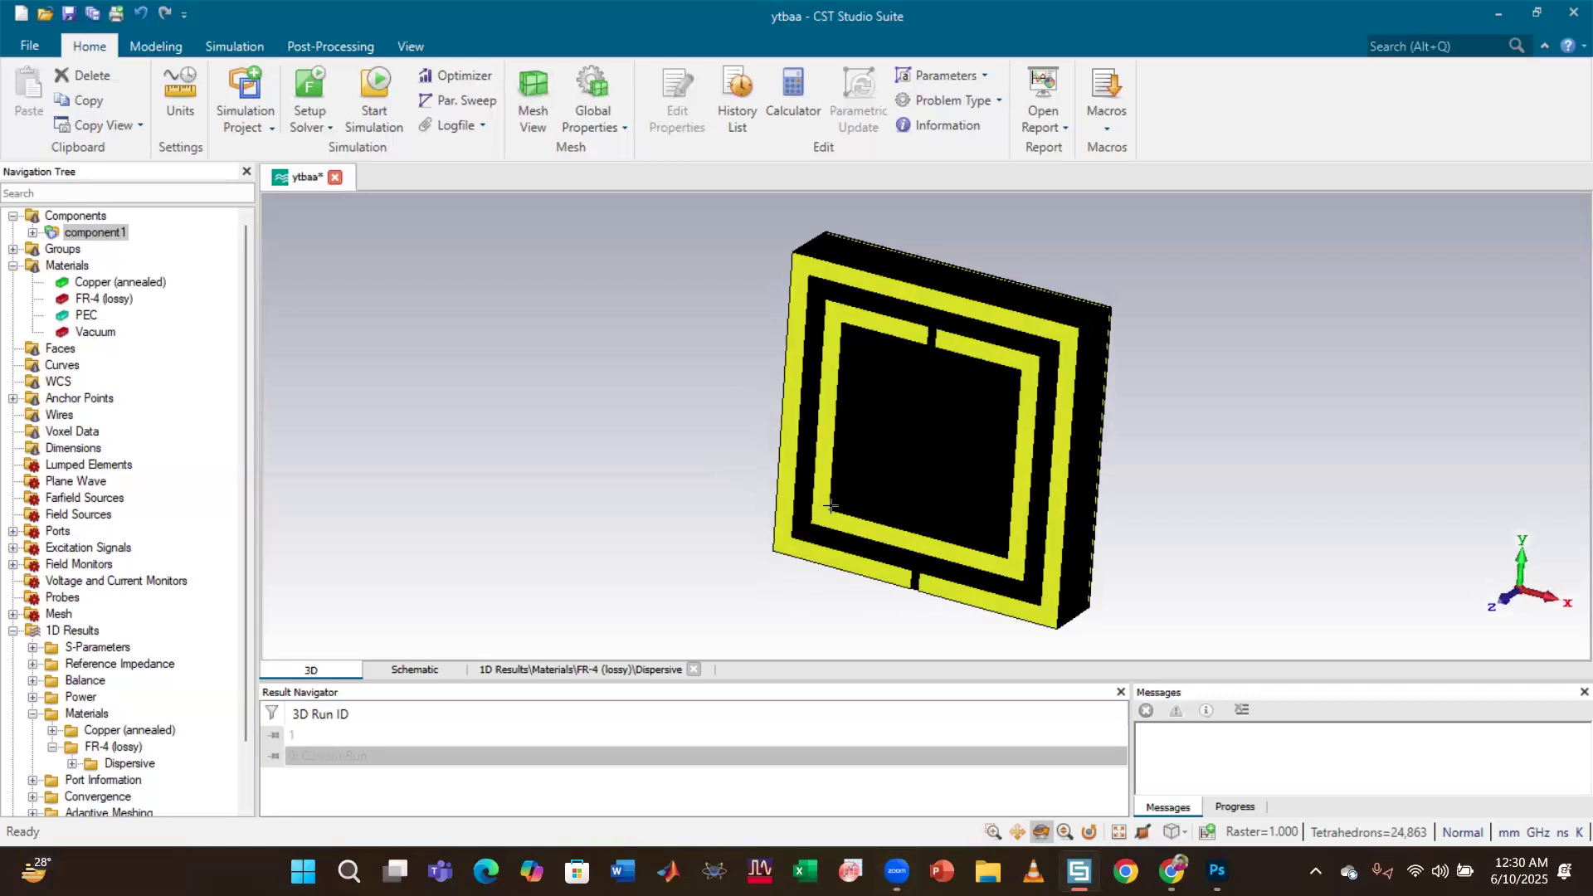
left_click_drag(1065, 499, 1098, 369)
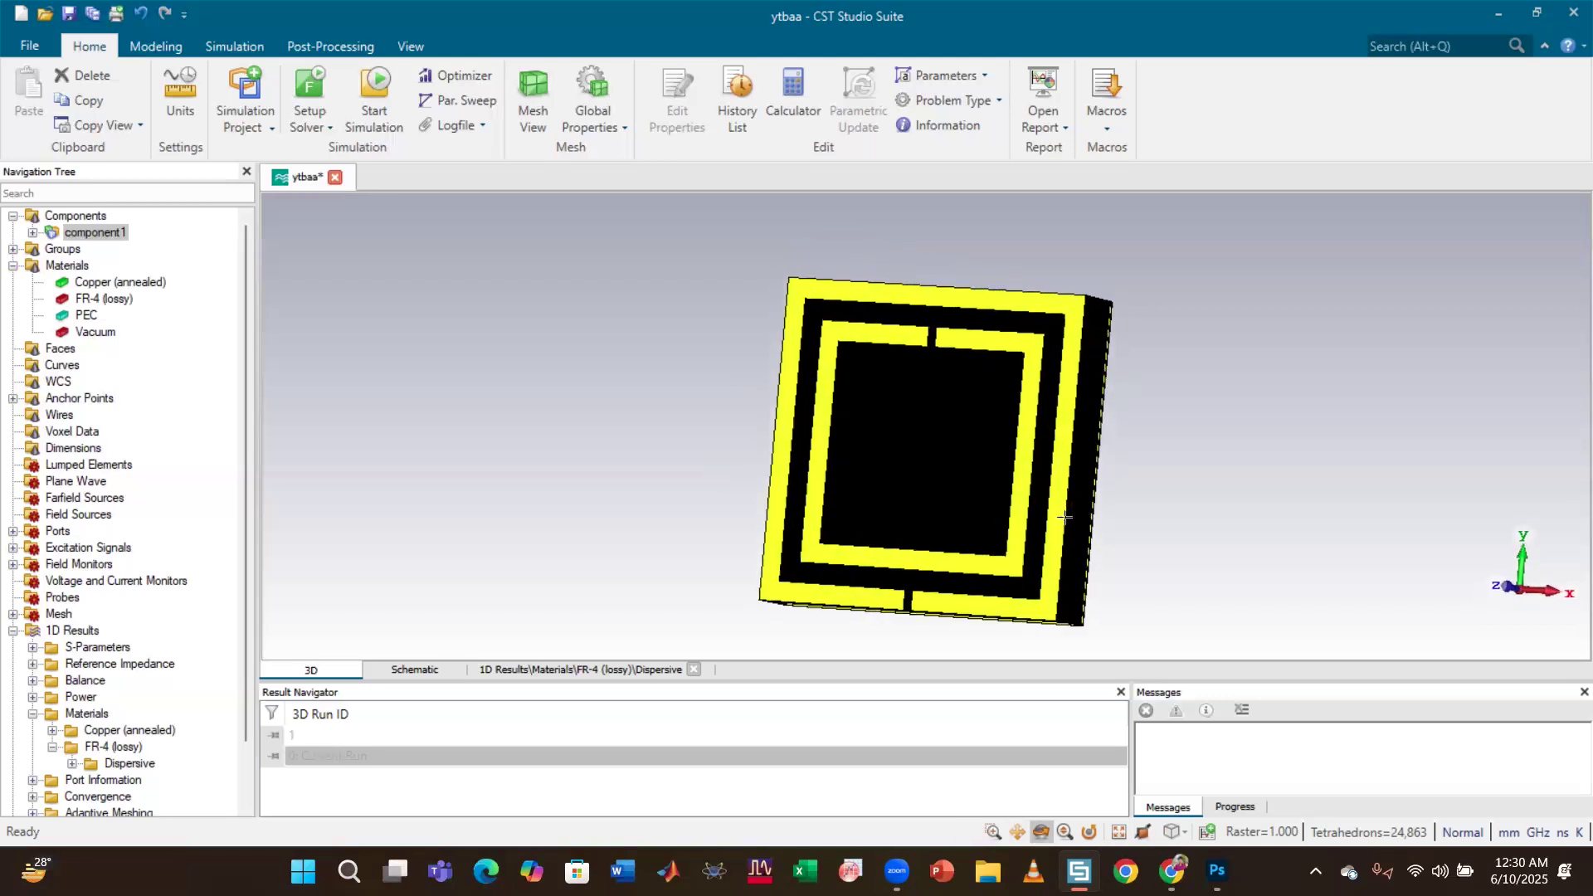
left_click_drag(1072, 503, 1076, 460)
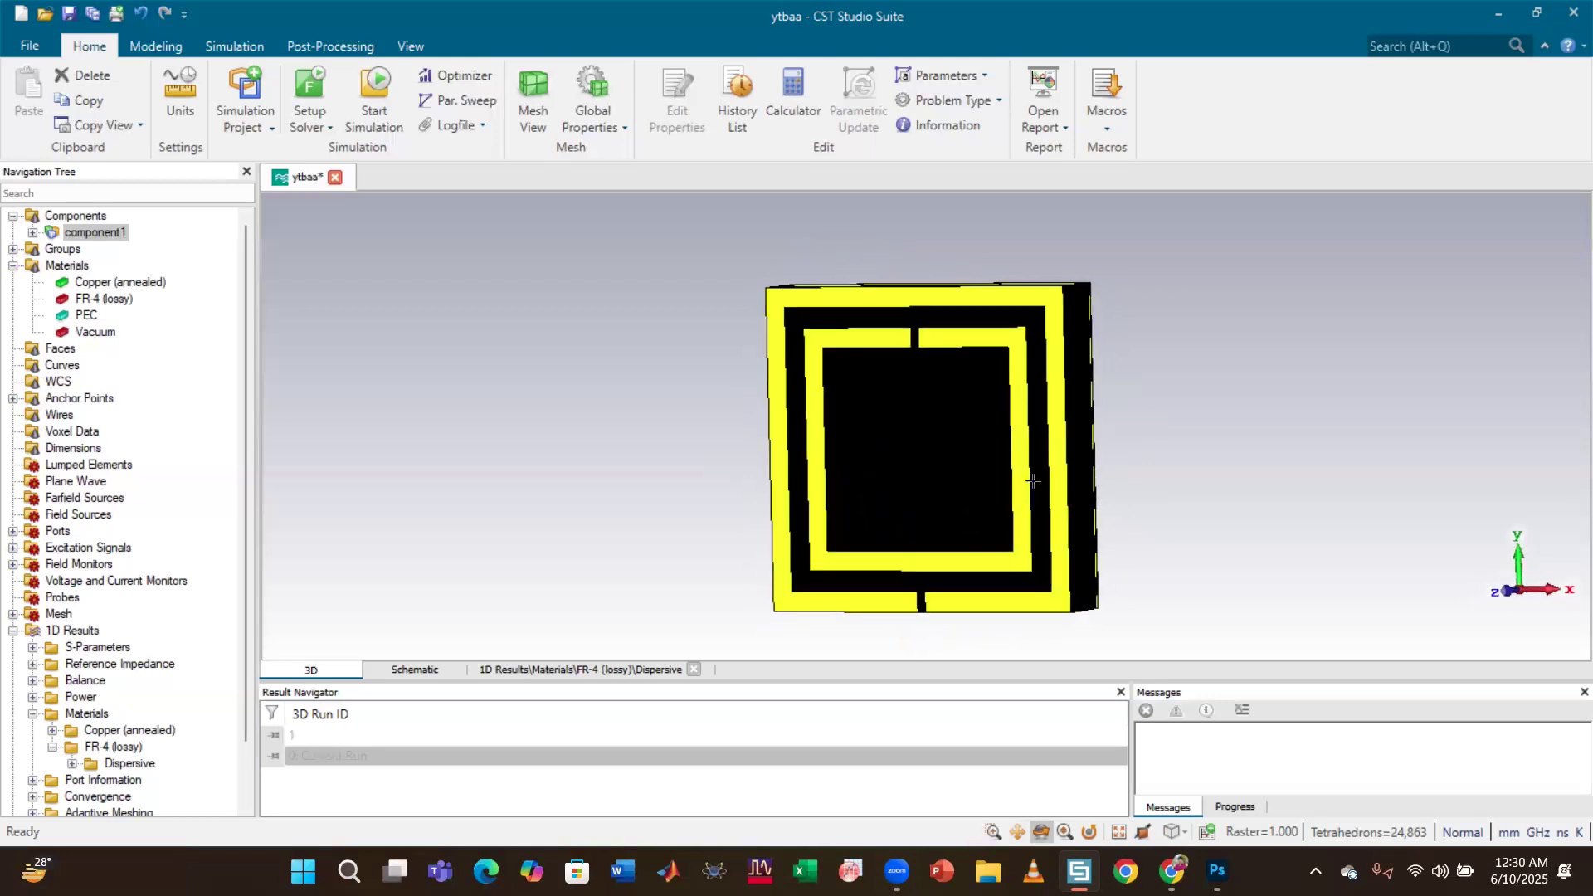
left_click_drag(1005, 393, 1064, 441)
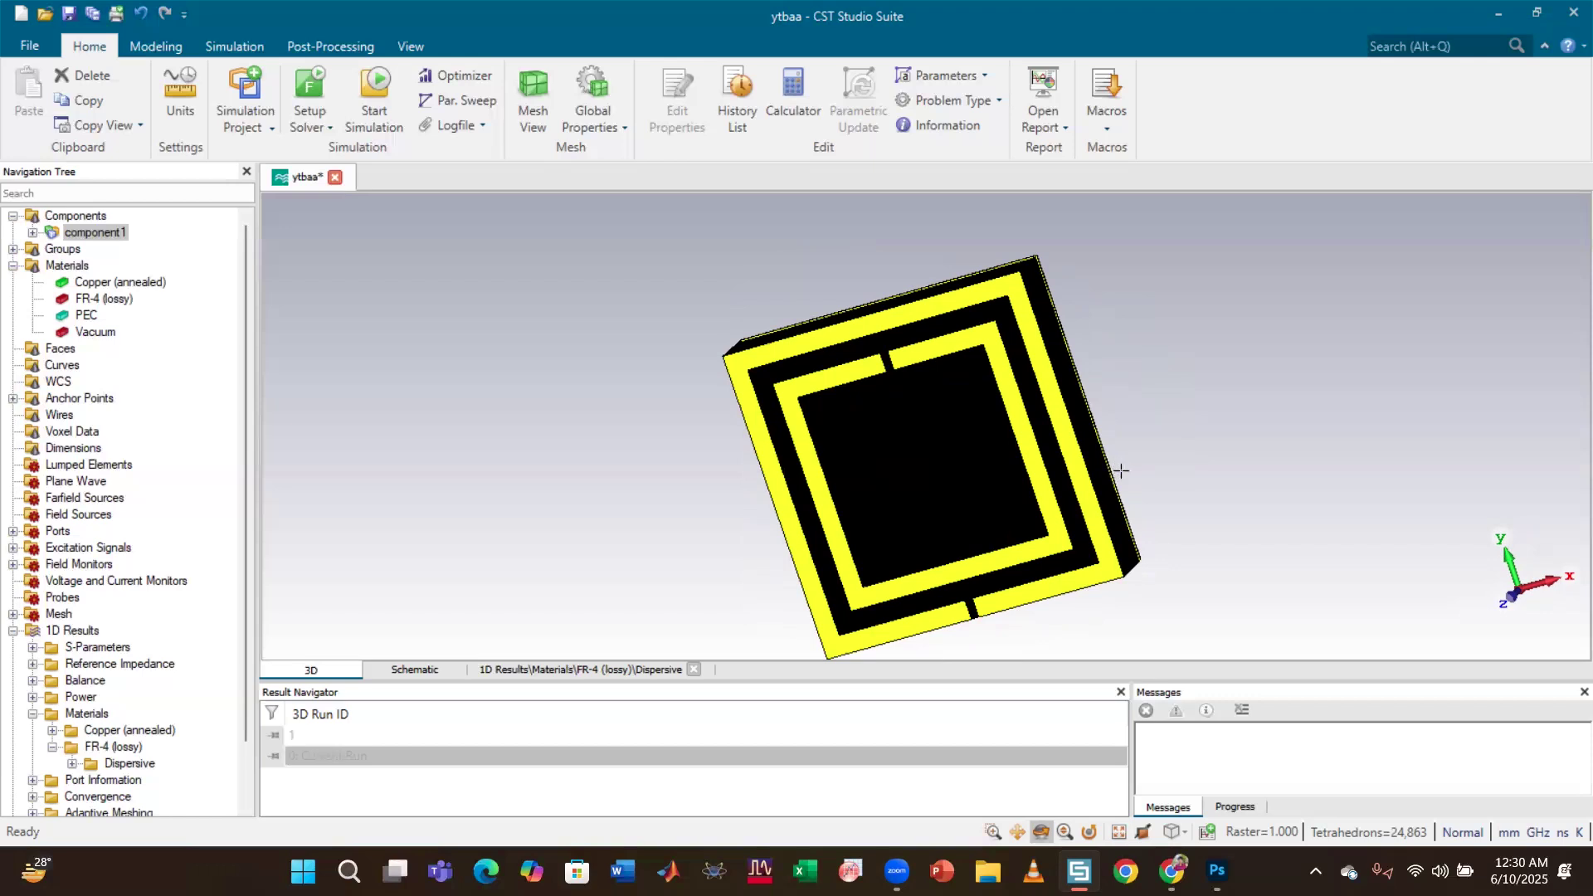
mouse_move(1124, 444)
left_mouse_down()
mouse_move(1245, 371)
mouse_move(1184, 381)
mouse_move(1103, 465)
mouse_move(1096, 485)
mouse_move(1122, 500)
mouse_move(1131, 313)
mouse_move(800, 415)
mouse_move(1146, 416)
mouse_move(1148, 361)
left_mouse_up()
left_click_drag(1145, 473, 1105, 550)
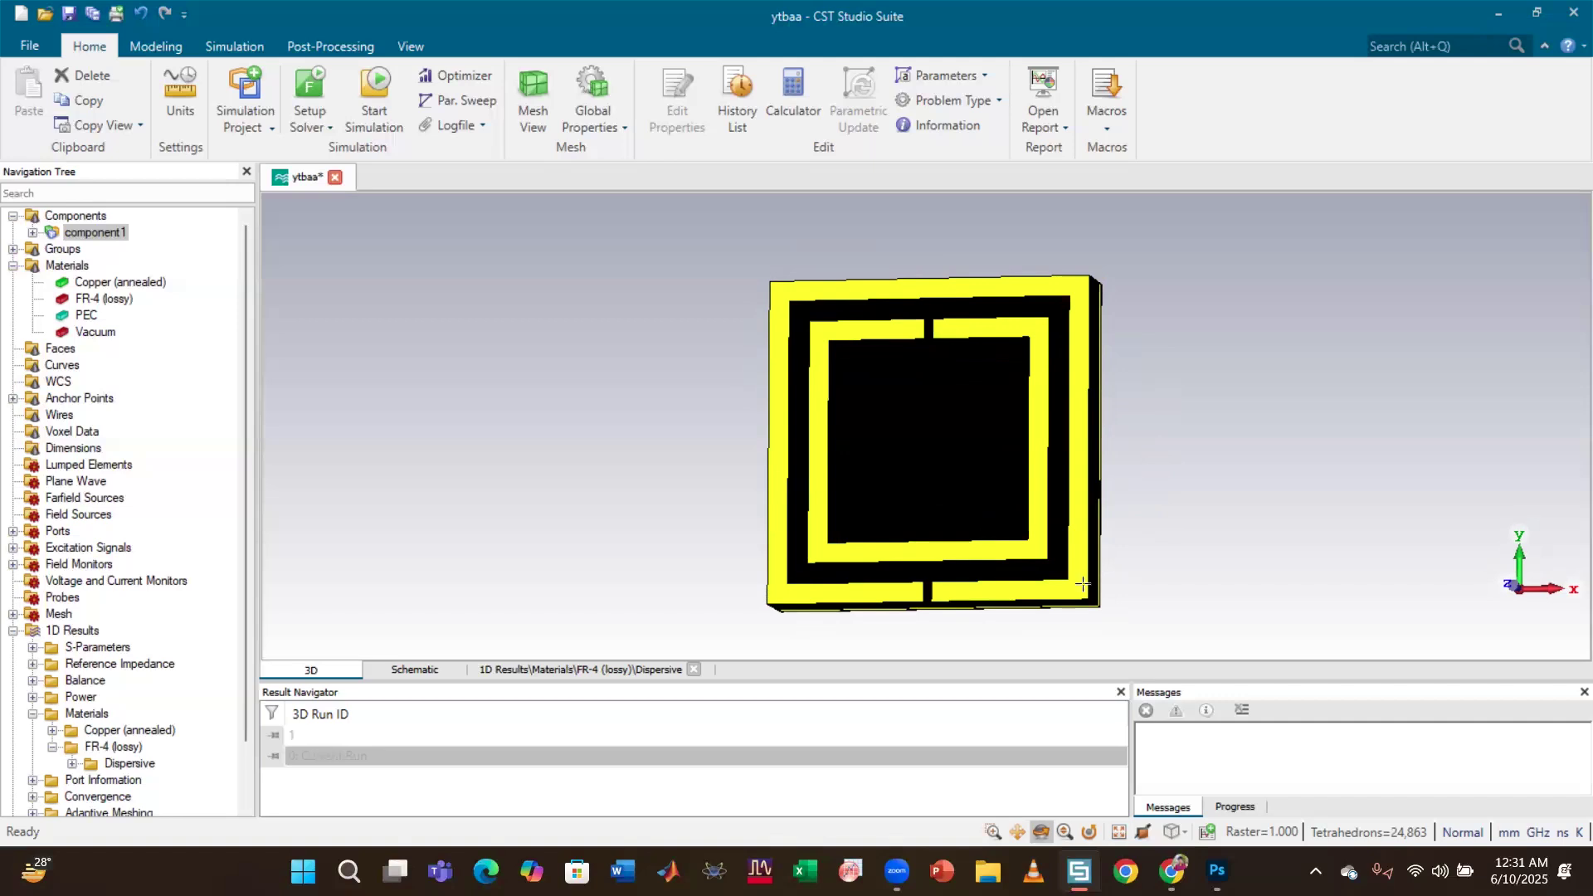
left_click_drag(1079, 575, 977, 597)
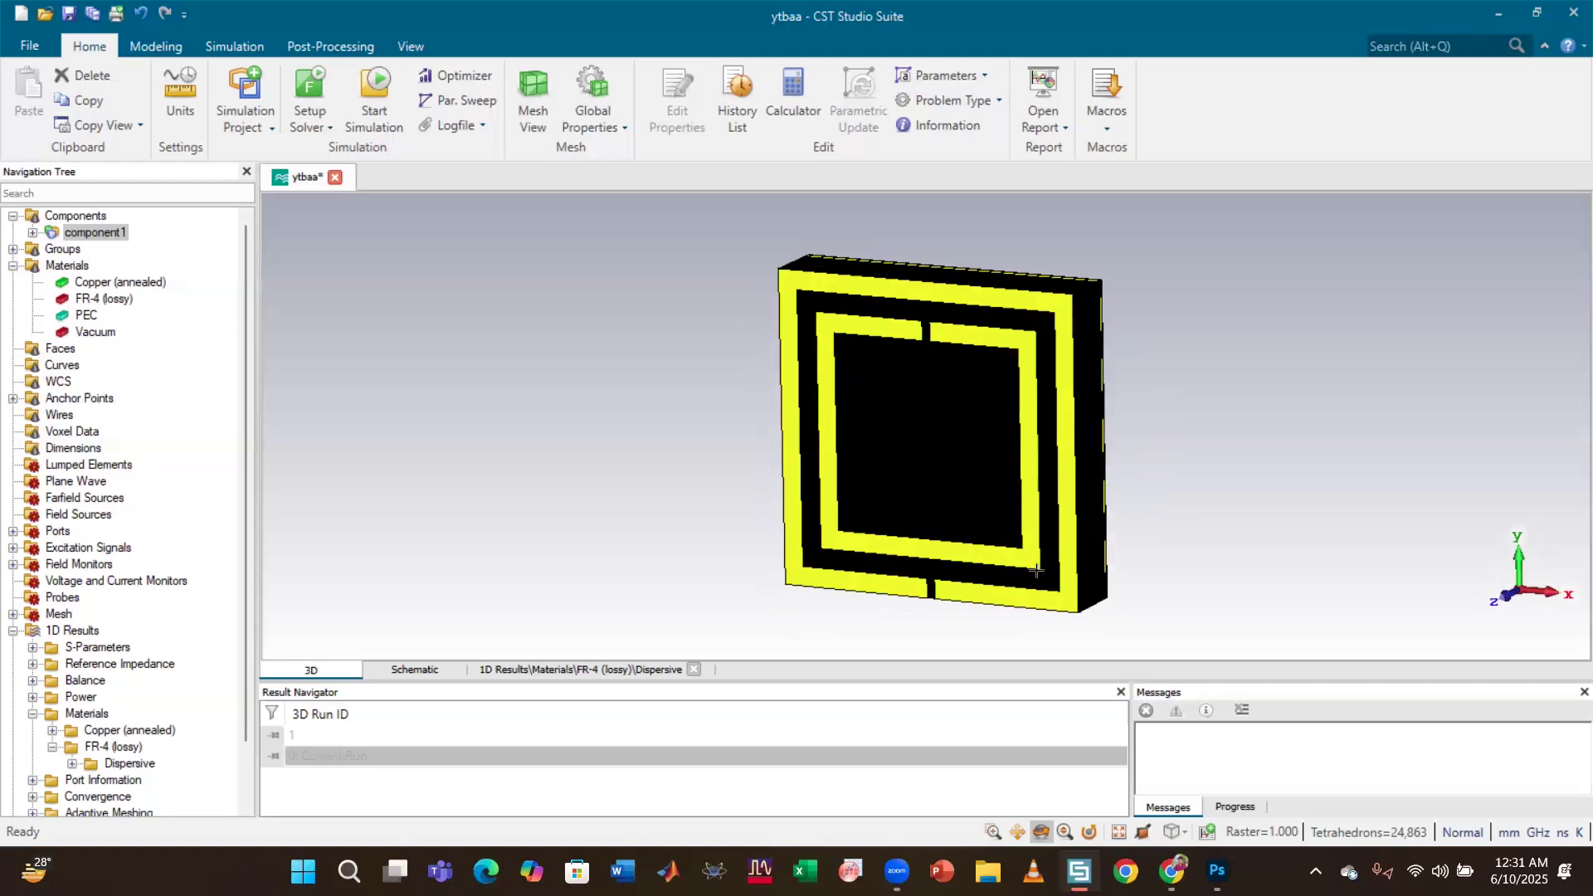
left_click_drag(1053, 582, 1063, 483)
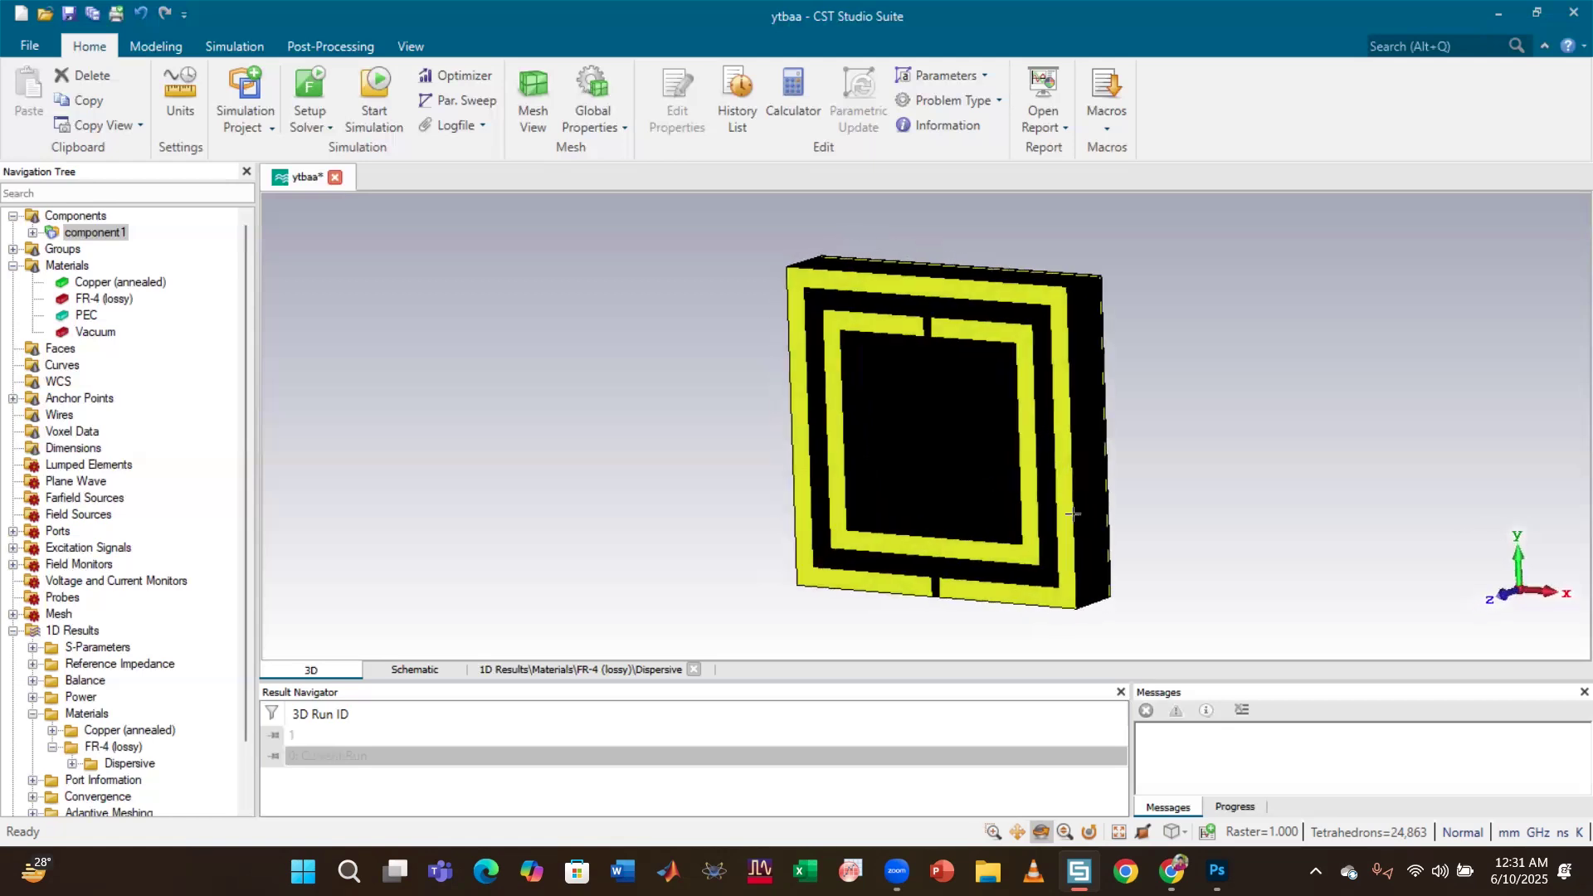
left_click_drag(1083, 473, 1026, 420)
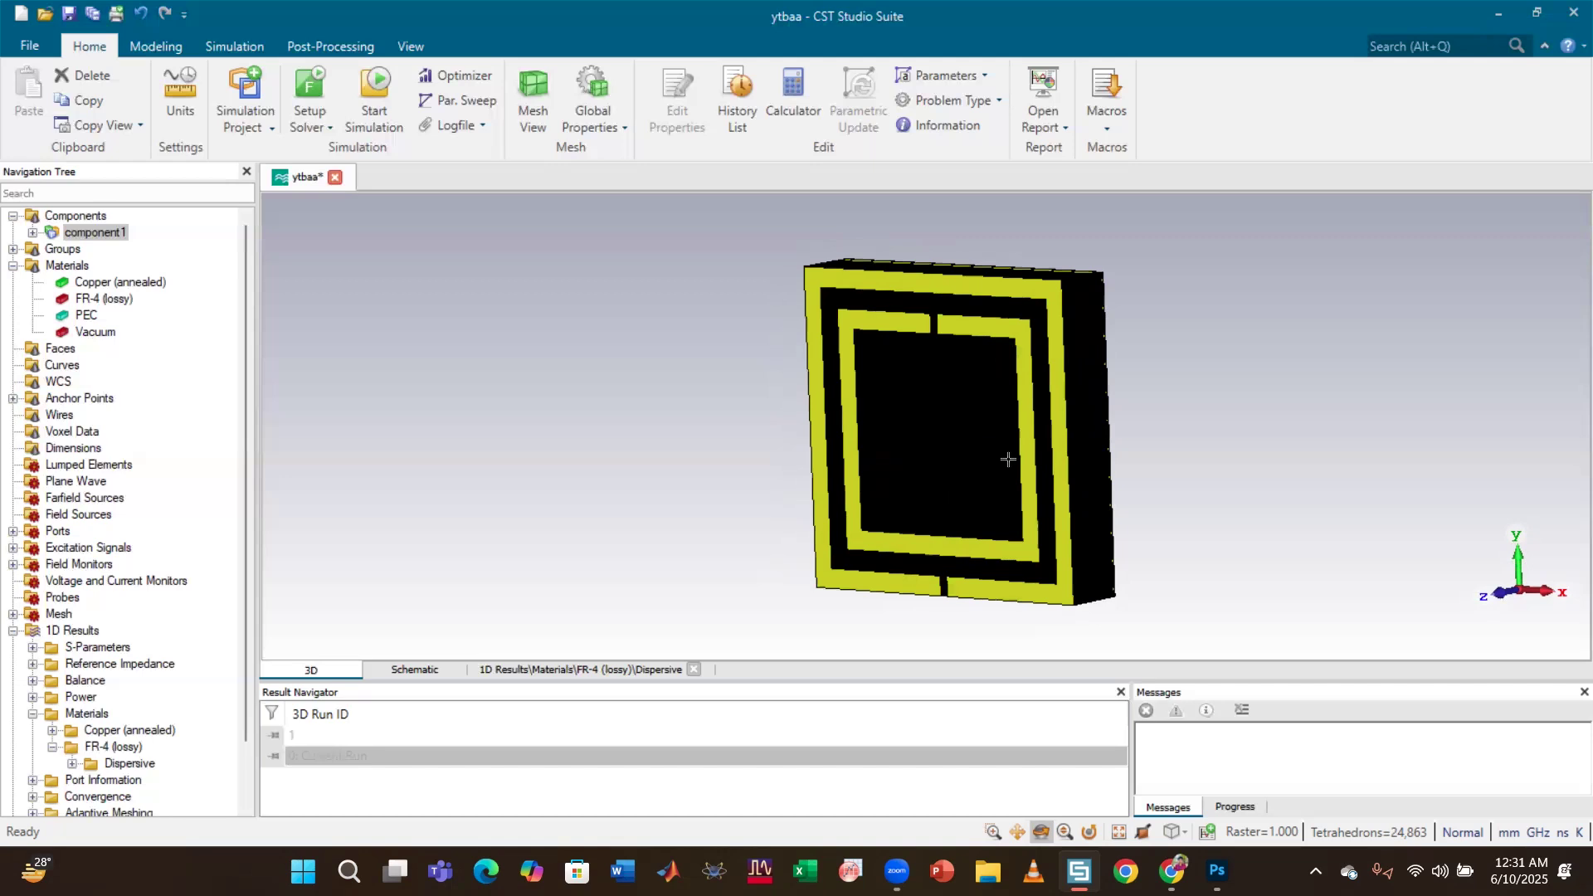
mouse_move(1027, 446)
left_mouse_down()
mouse_move(1210, 359)
mouse_move(1022, 368)
mouse_move(1037, 435)
mouse_move(1106, 484)
mouse_move(1053, 501)
mouse_move(1046, 529)
mouse_move(1077, 430)
mouse_move(1141, 415)
mouse_move(1153, 440)
left_mouse_up()
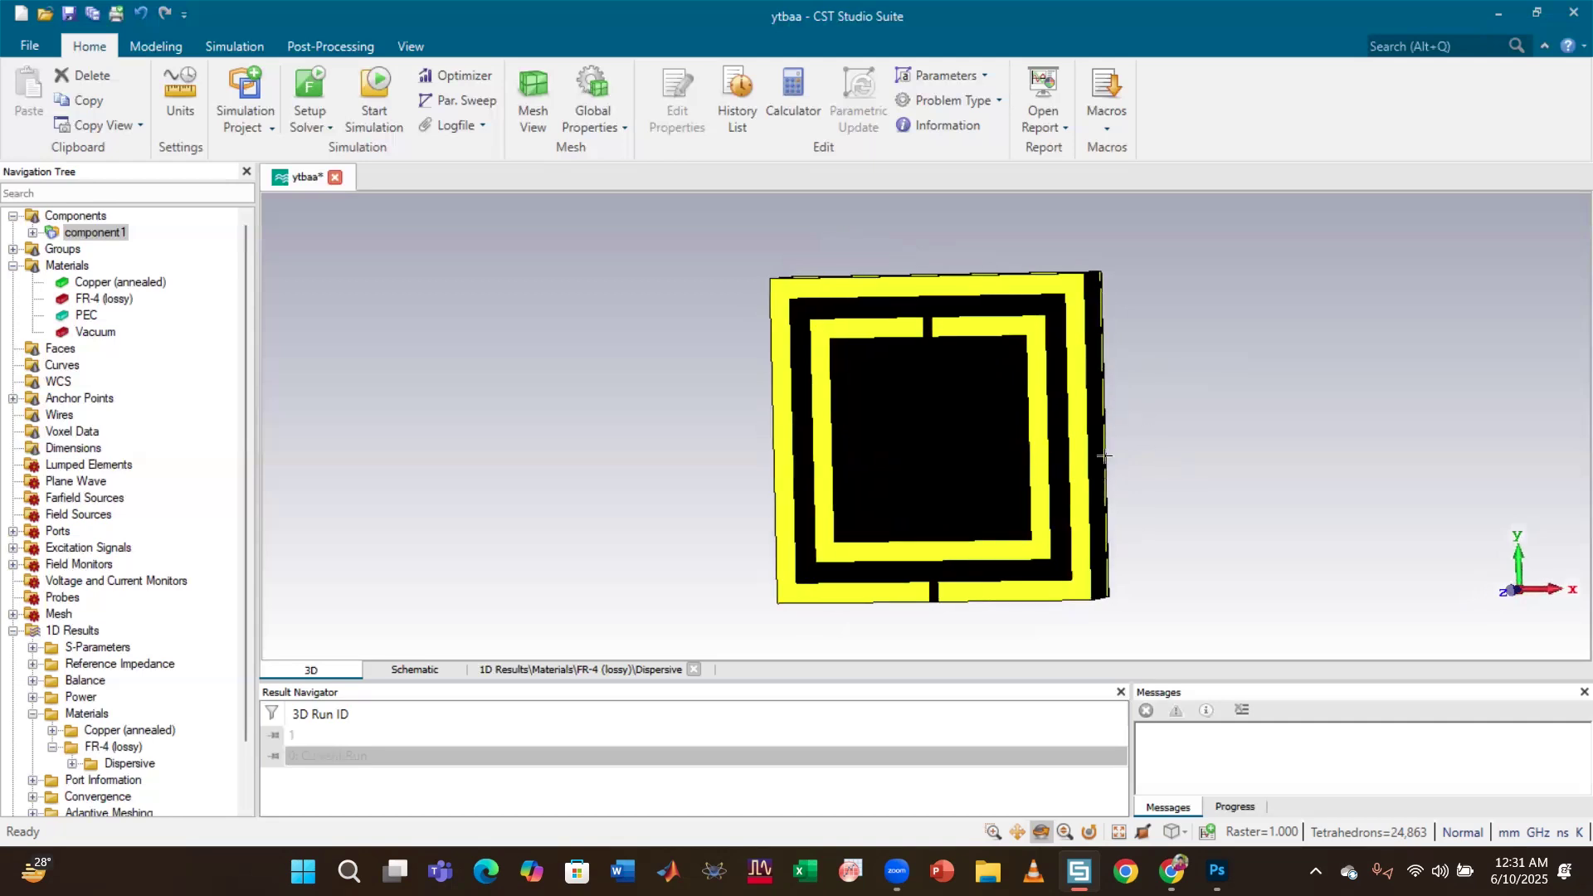
left_click_drag(1118, 492, 1152, 412)
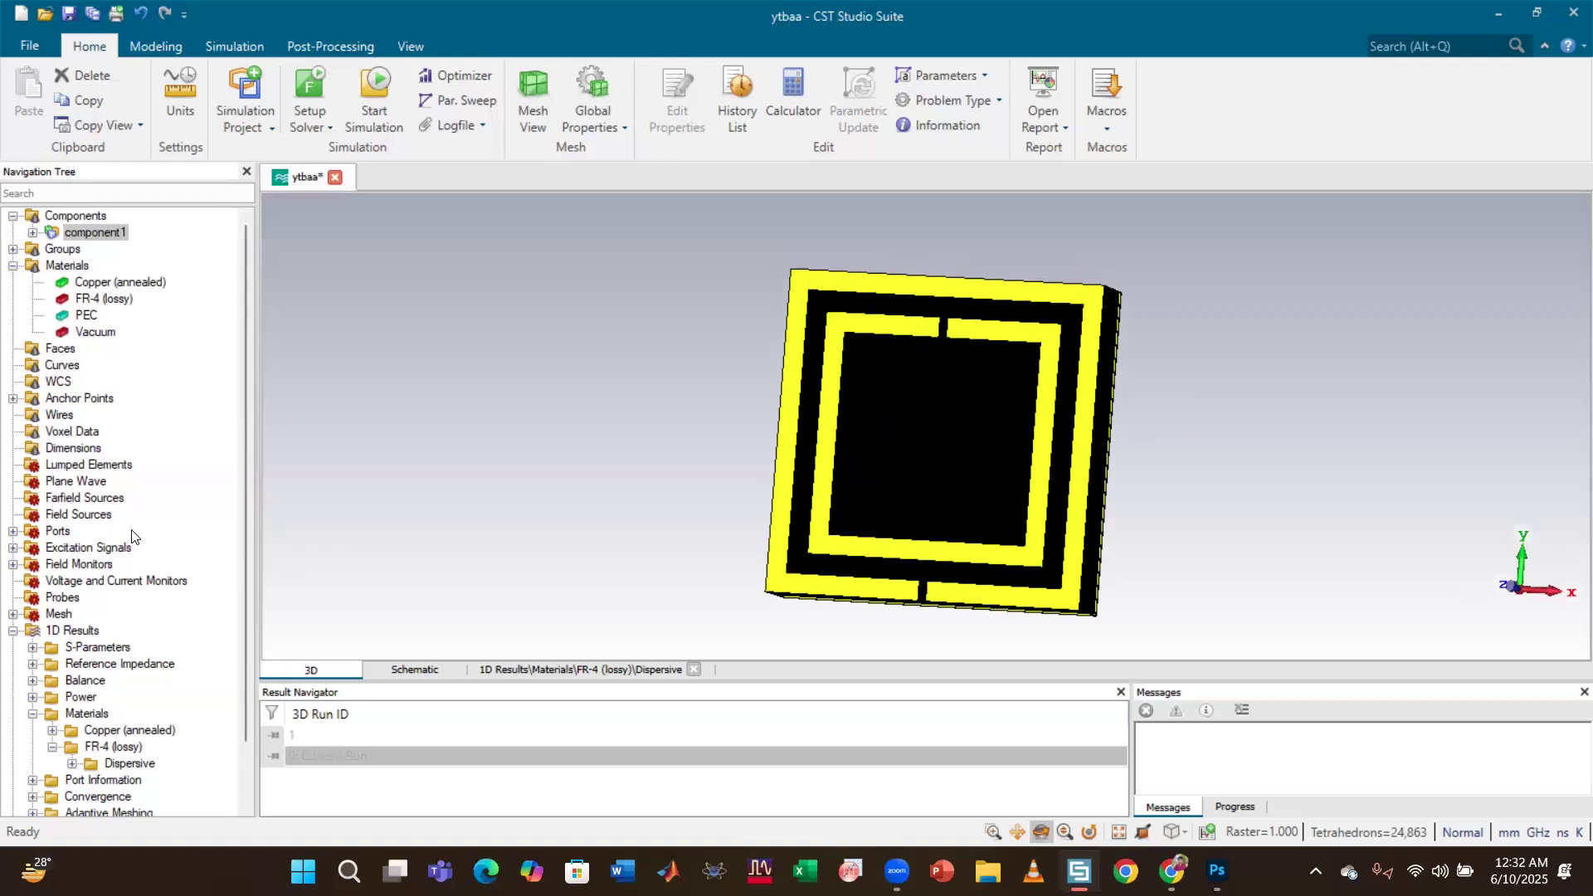
Display the Farfields coordinate sphere around the unit cell and inspect its theta and phi directions from the Front view and other angles.
scroll(82, 472, "down", 2)
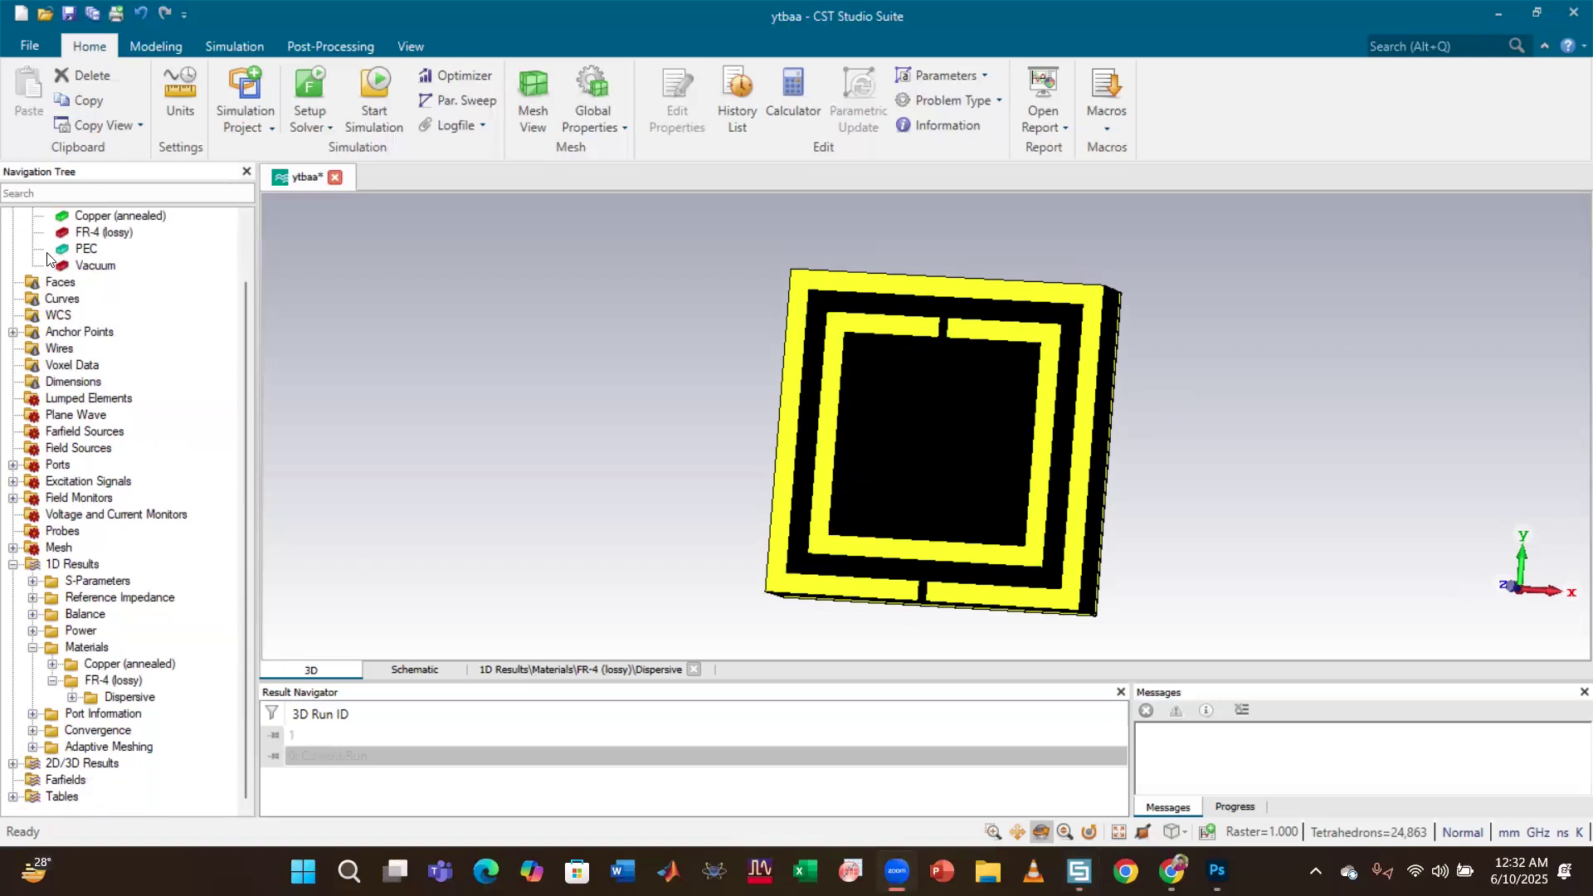
left_click(74, 781)
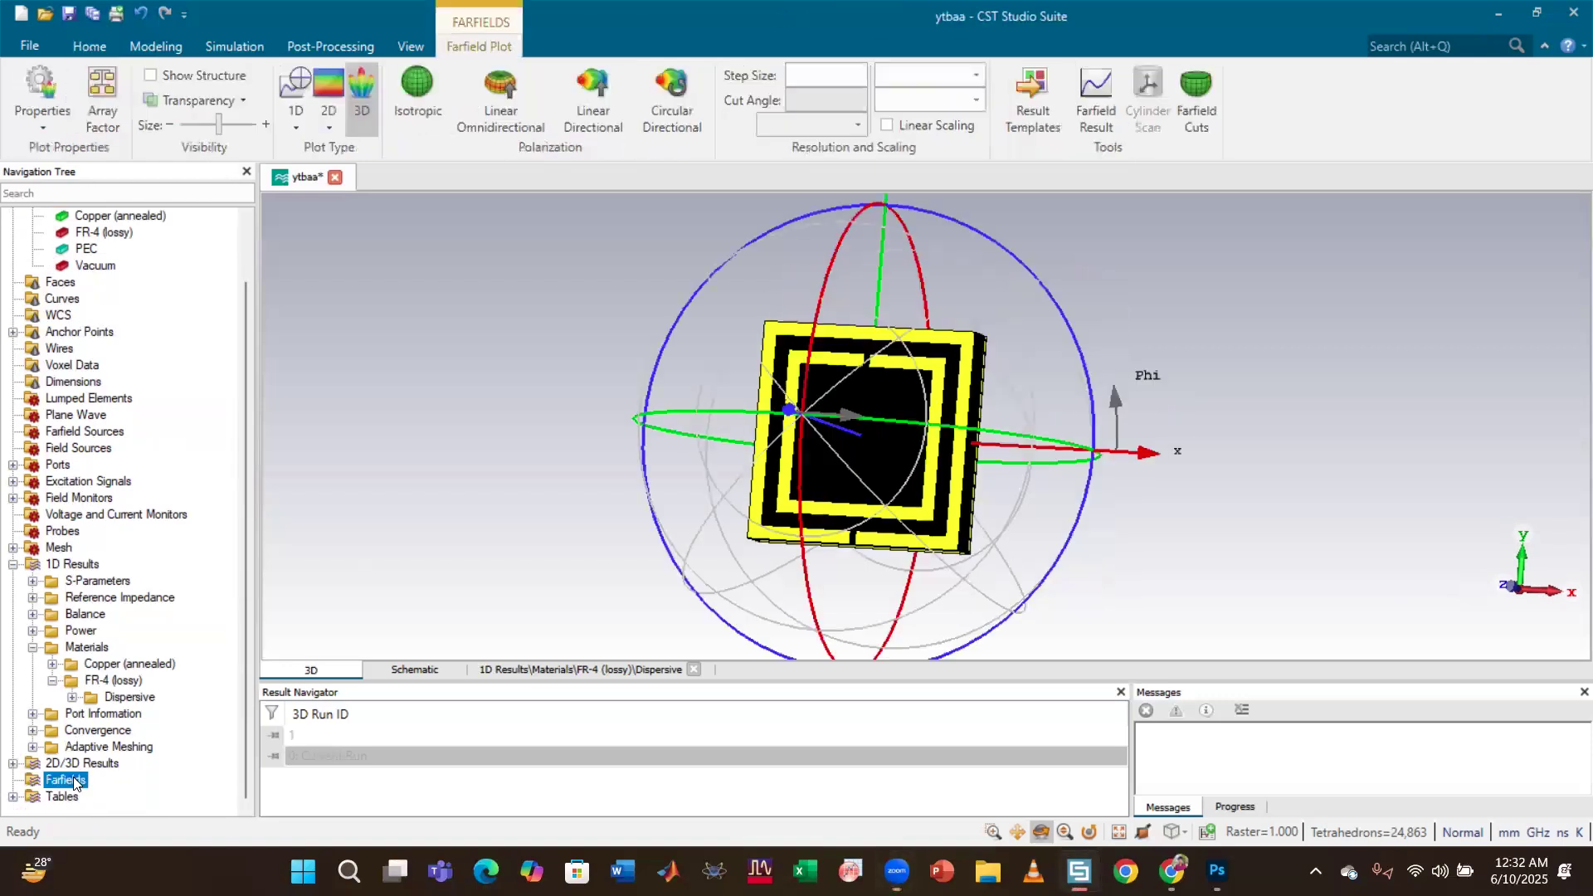
left_click(1172, 832)
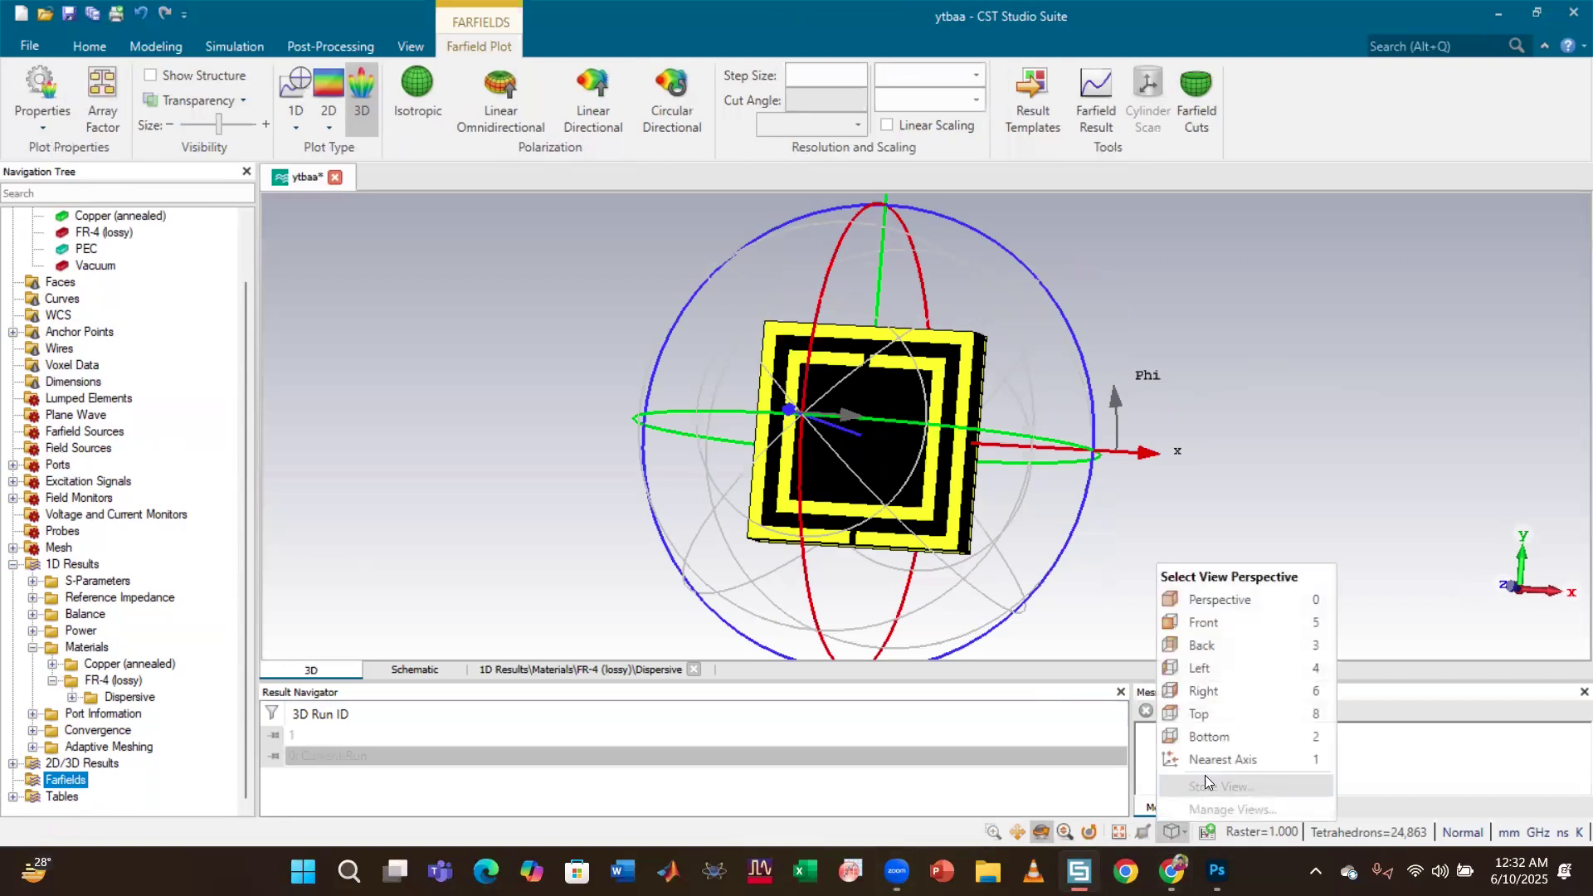
left_click(1203, 623)
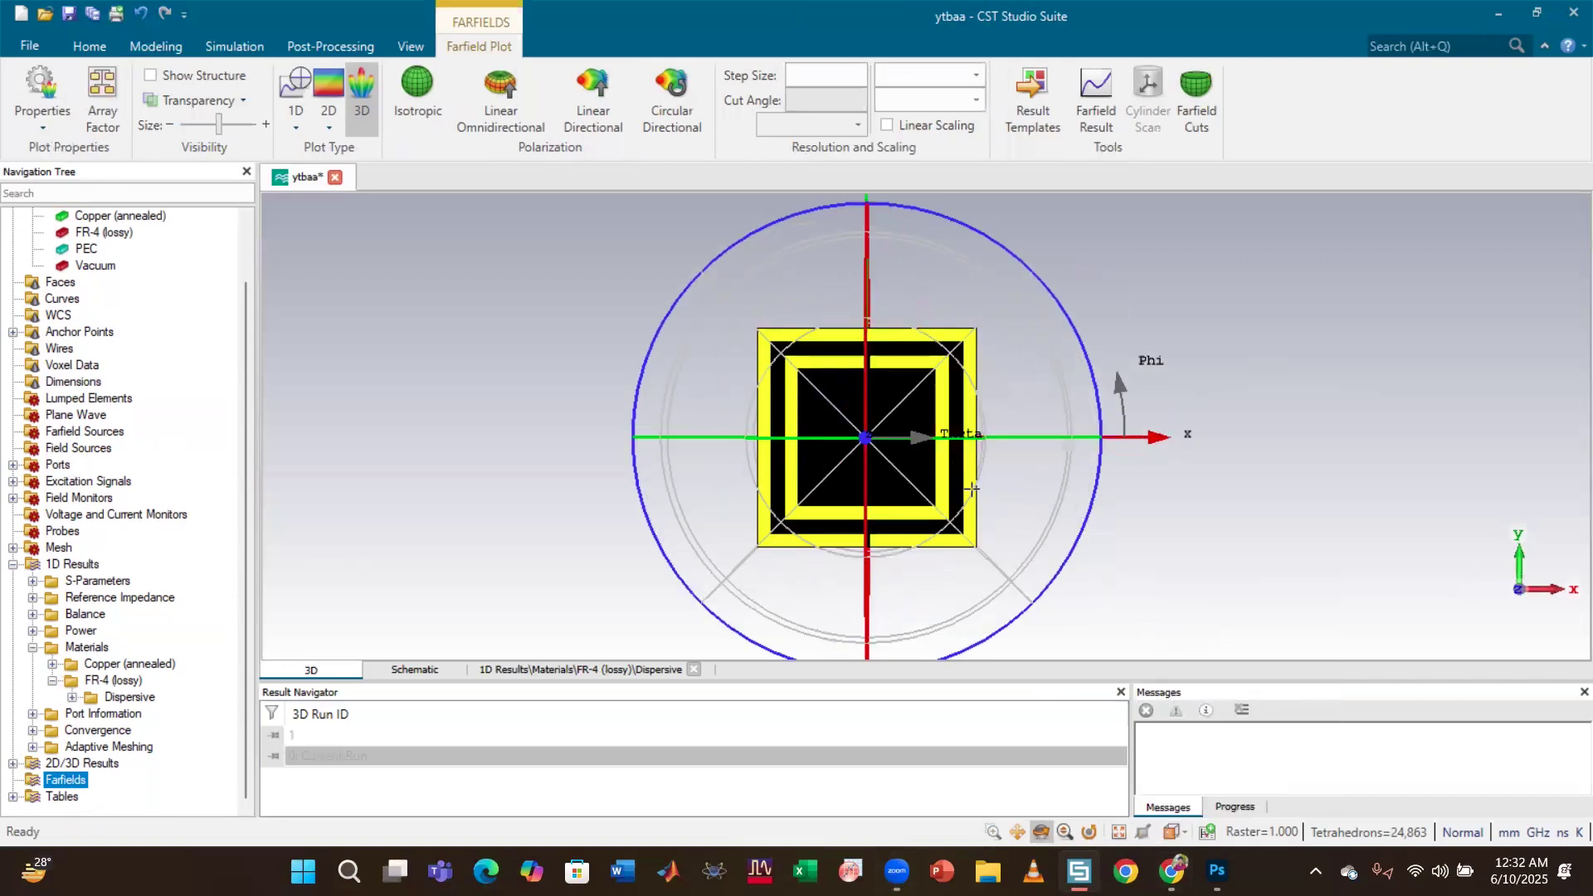
left_click_drag(934, 457, 1136, 325)
left_click_drag(972, 464, 747, 498)
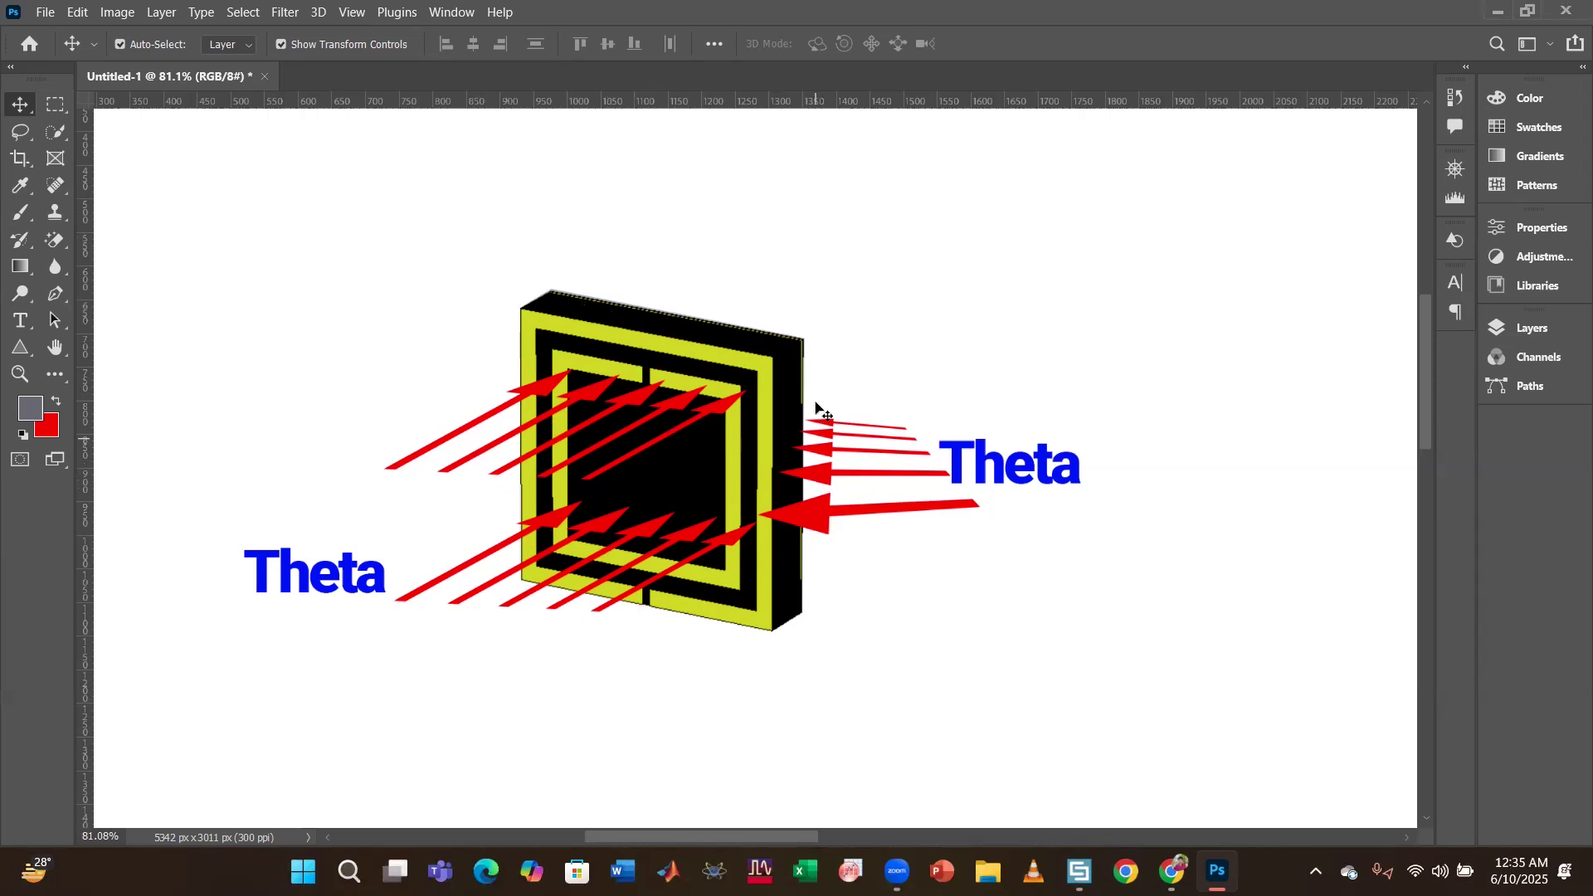
Examine the Theta incidence diagram and the EM Wave over Substrate drawing in the Photoshop illustration.
left_click(487, 462)
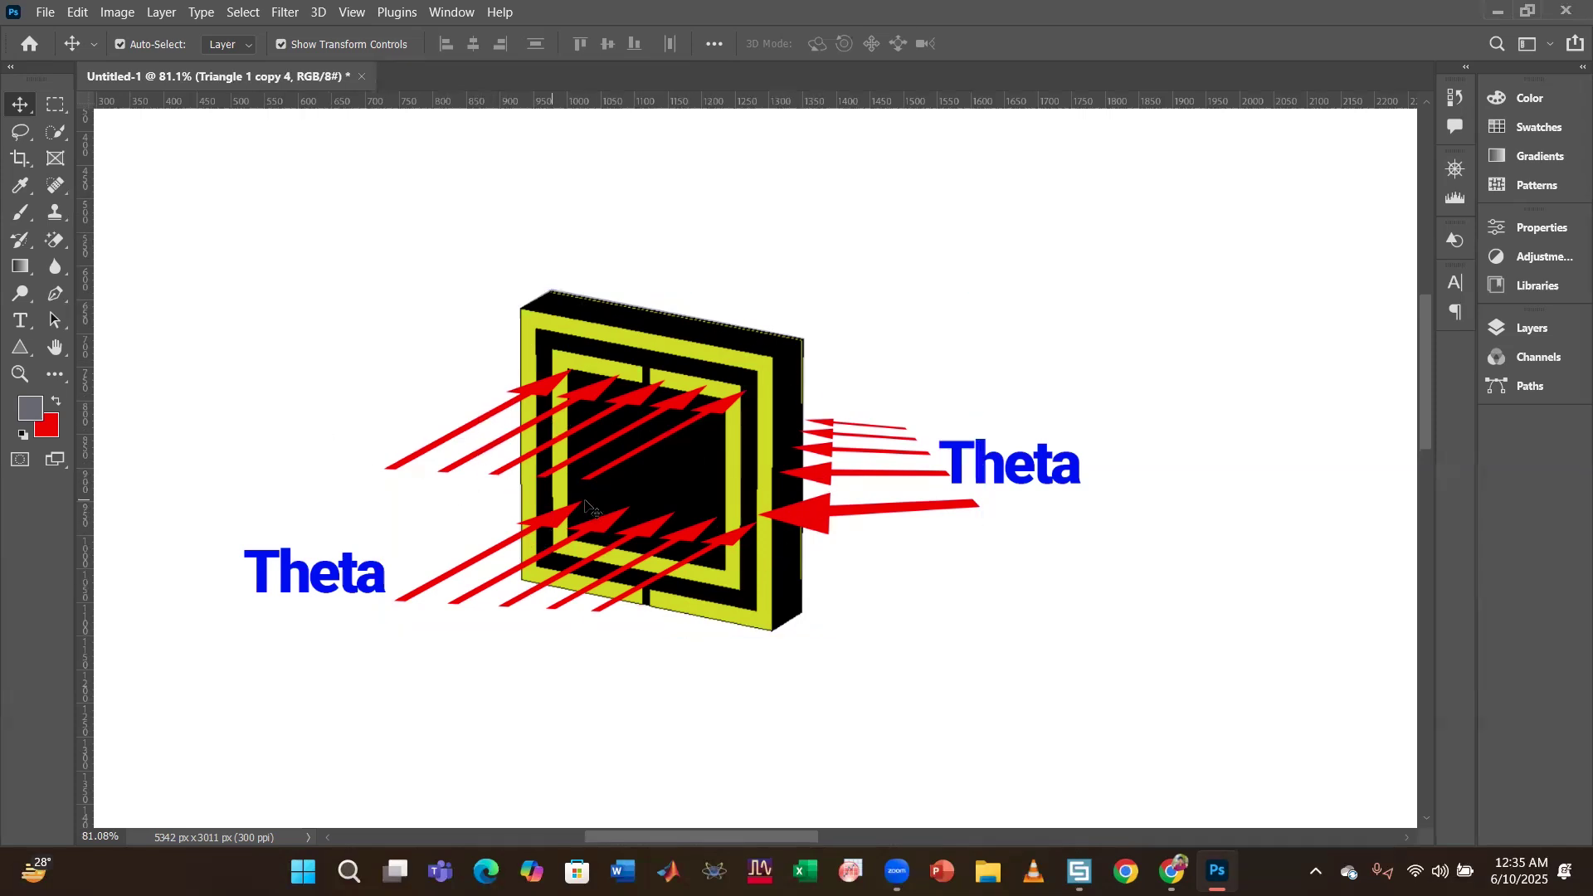
left_click(585, 507)
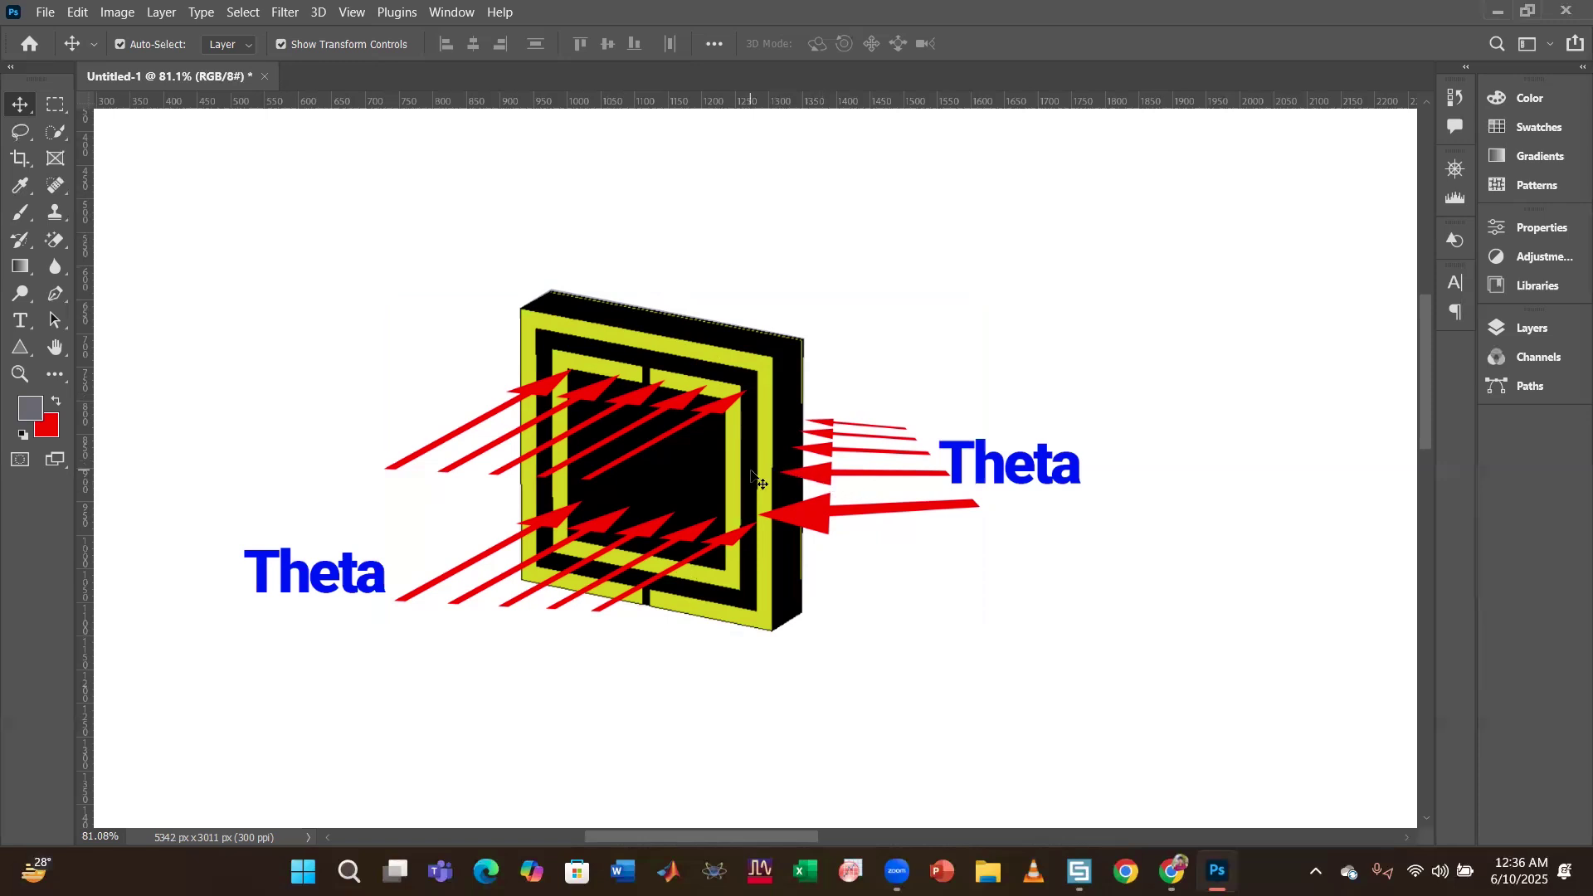
scroll(751, 481, "left", 2)
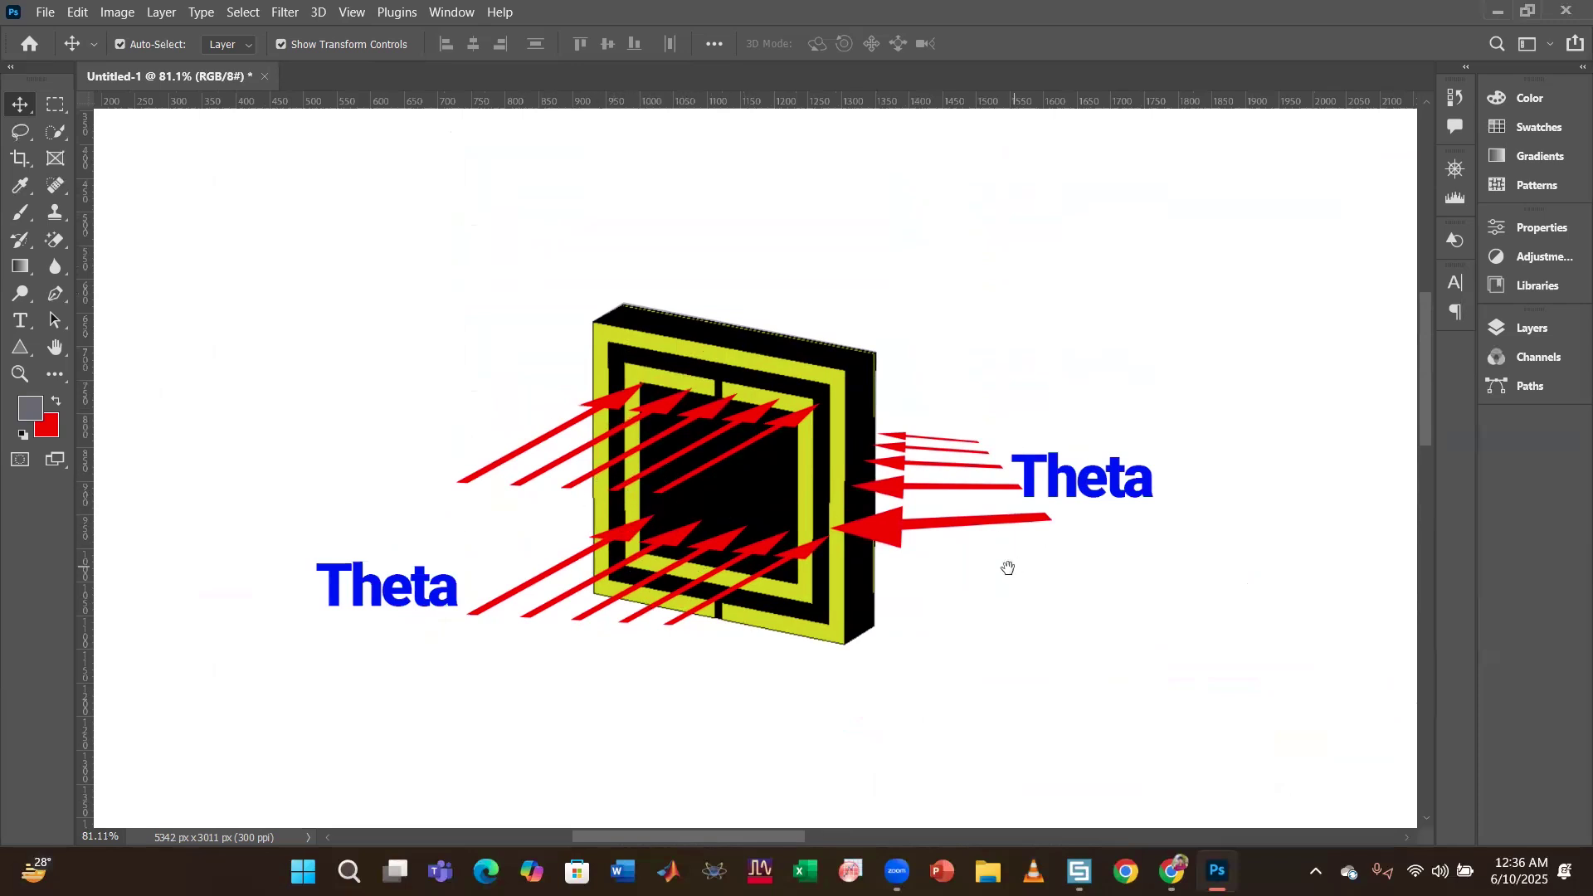
scroll(996, 552, "right", 10)
scroll(996, 552, "down", 8)
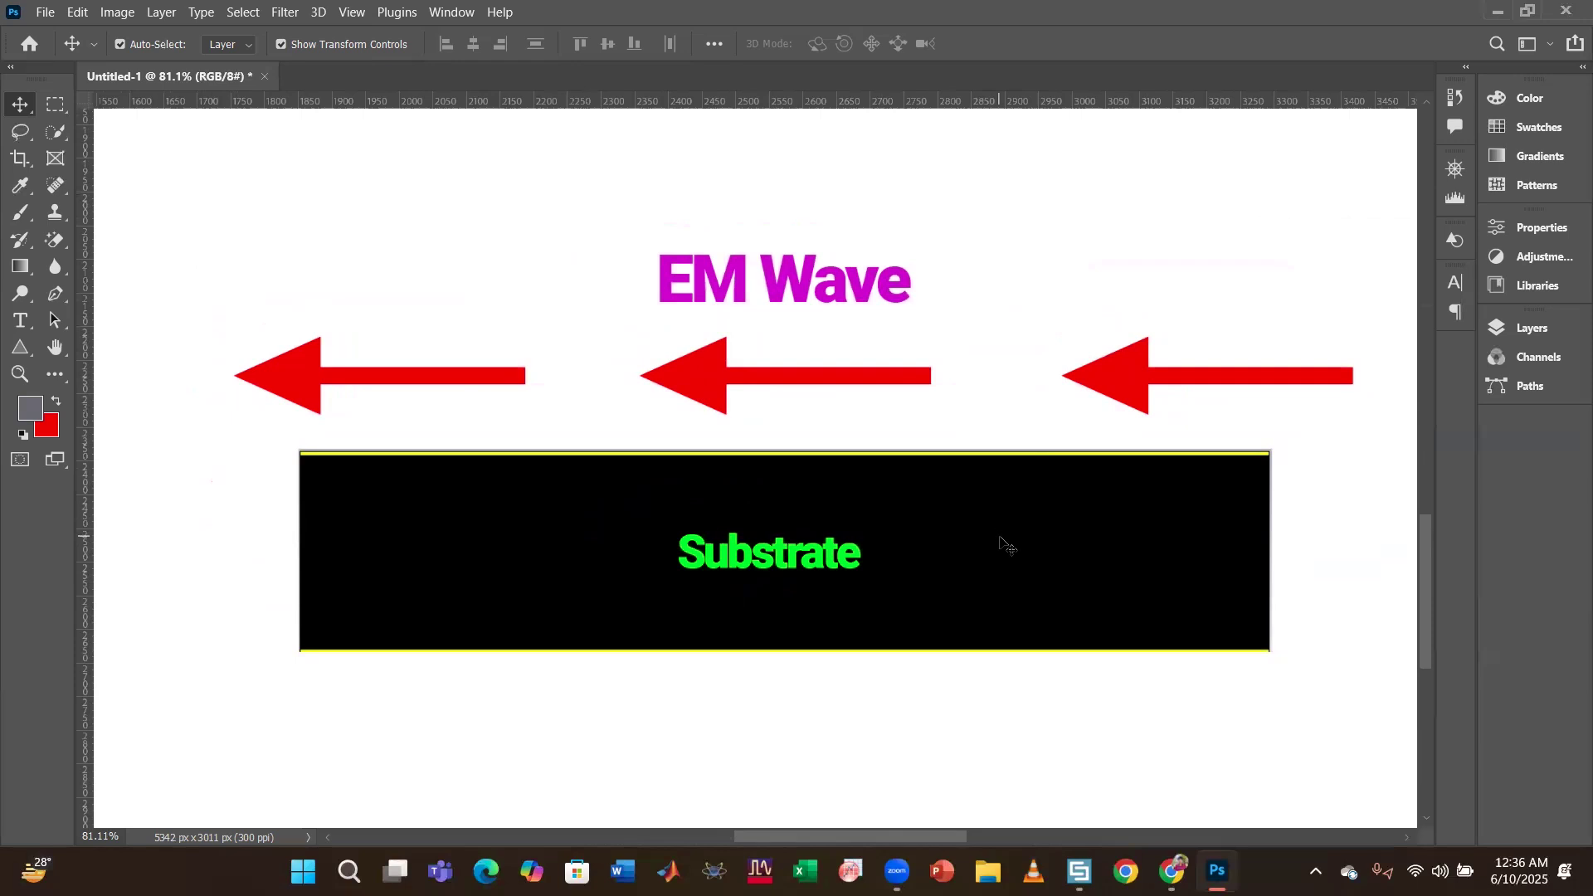
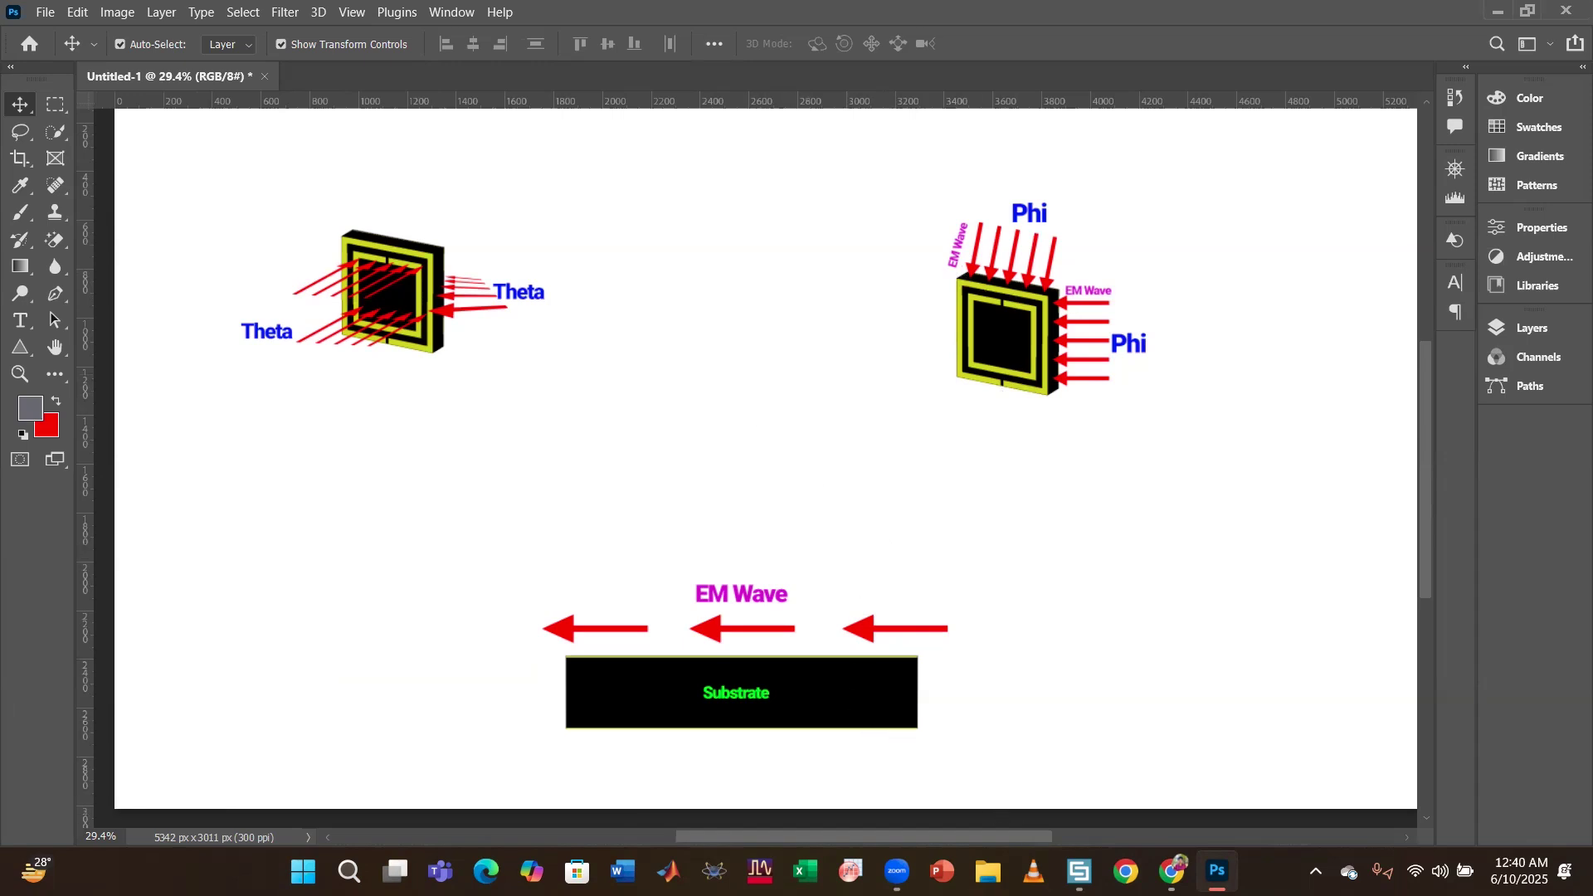
Switch back to CST Studio Suite and examine the theta and phi directions of the farfield sphere from the front and side.
mouse_move(1079, 871)
left_click(1031, 772)
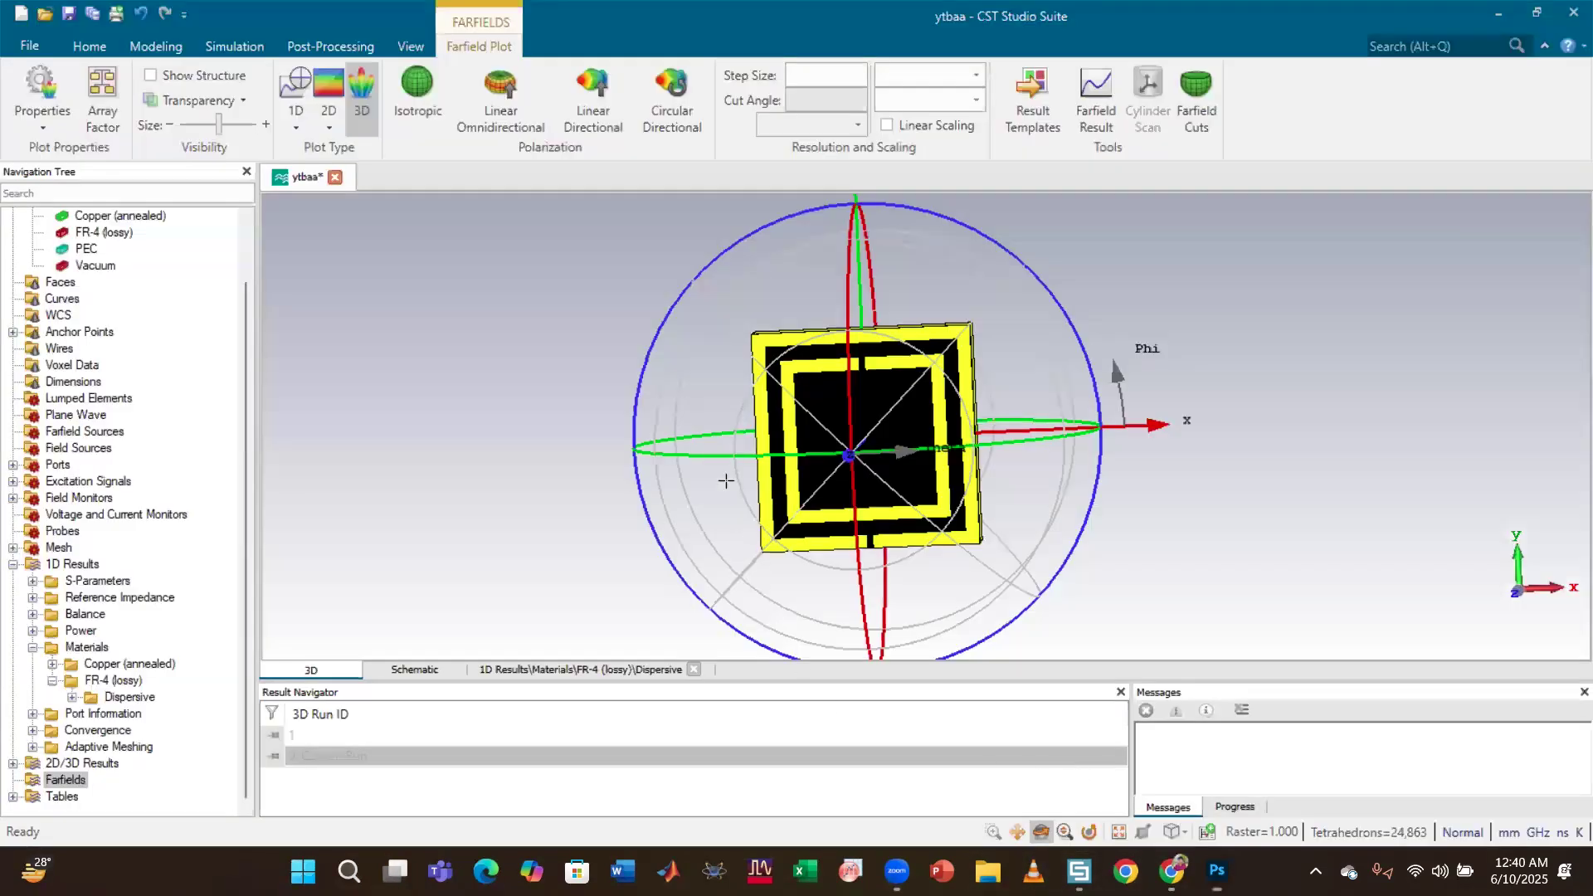
left_click_drag(970, 449, 897, 582)
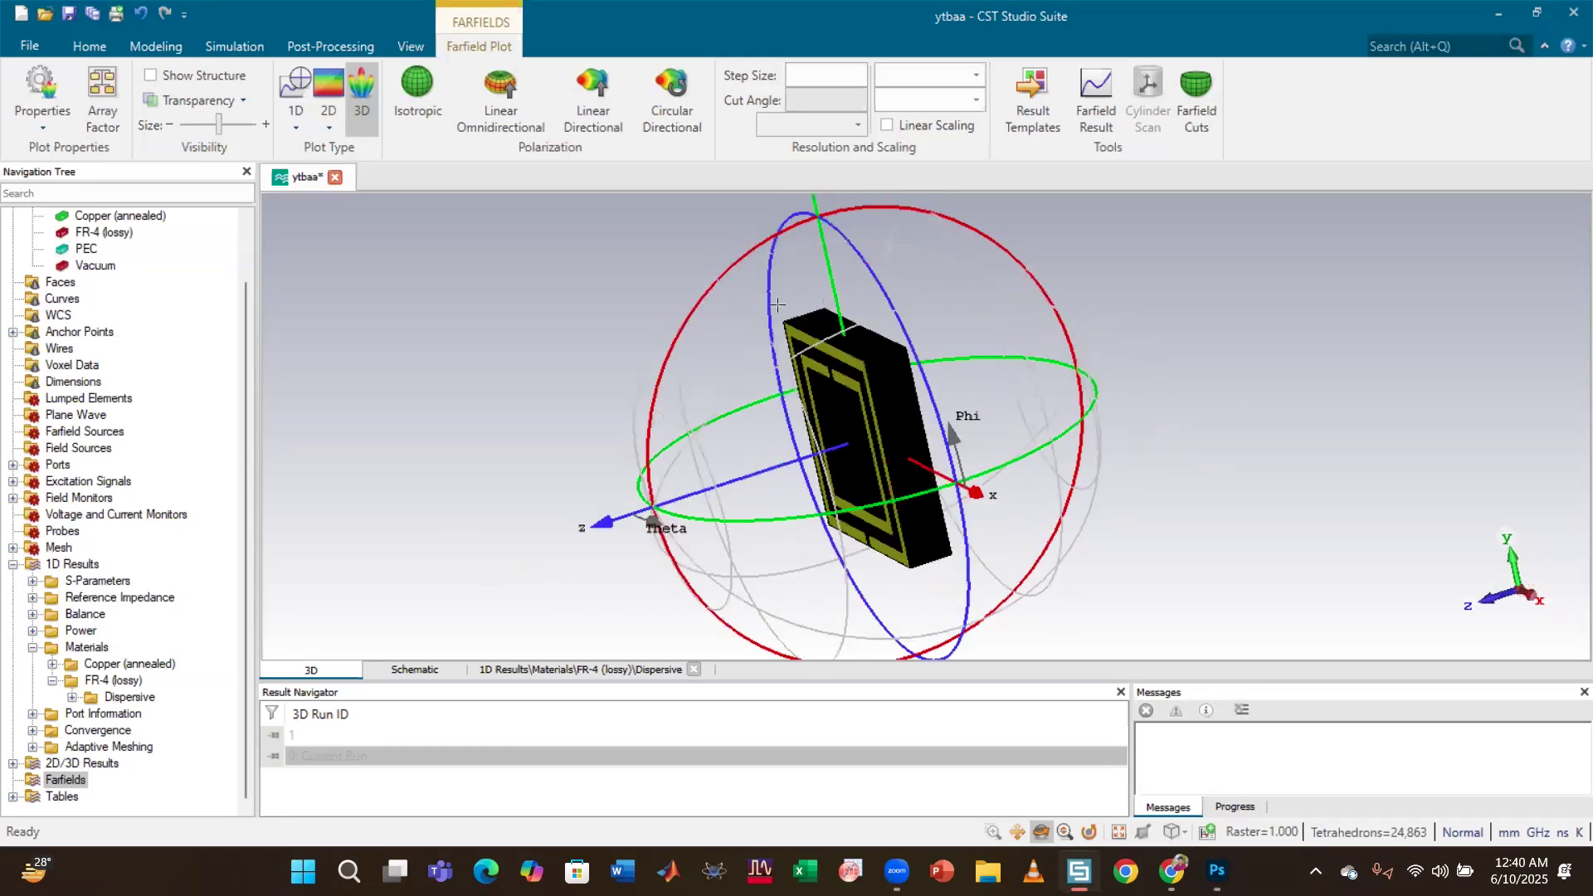
key("space")
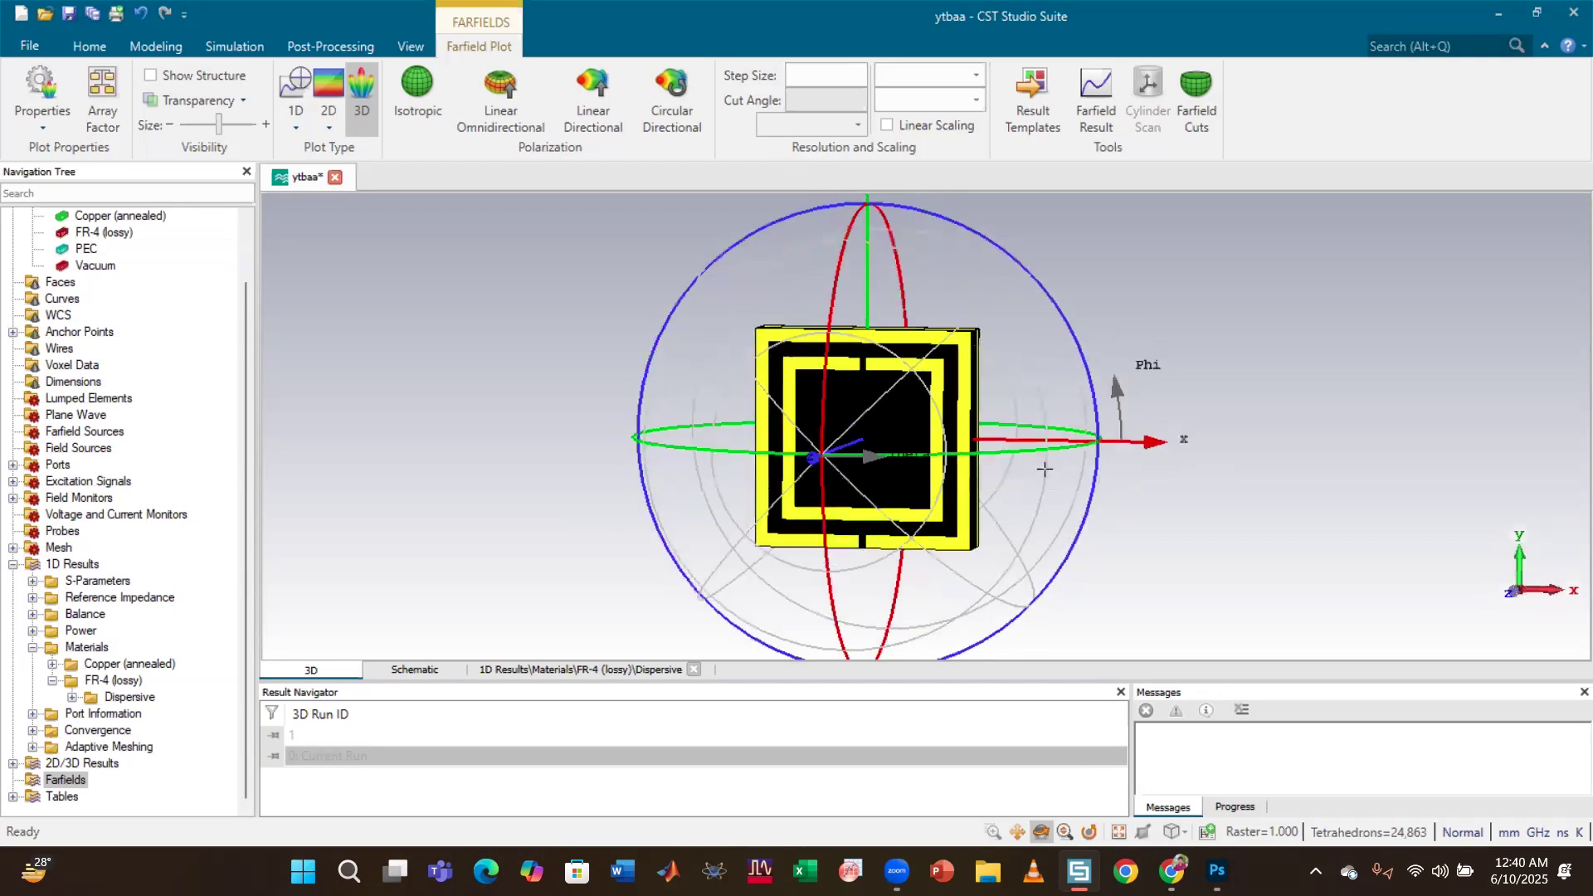
left_click_drag(1044, 469, 570, 452)
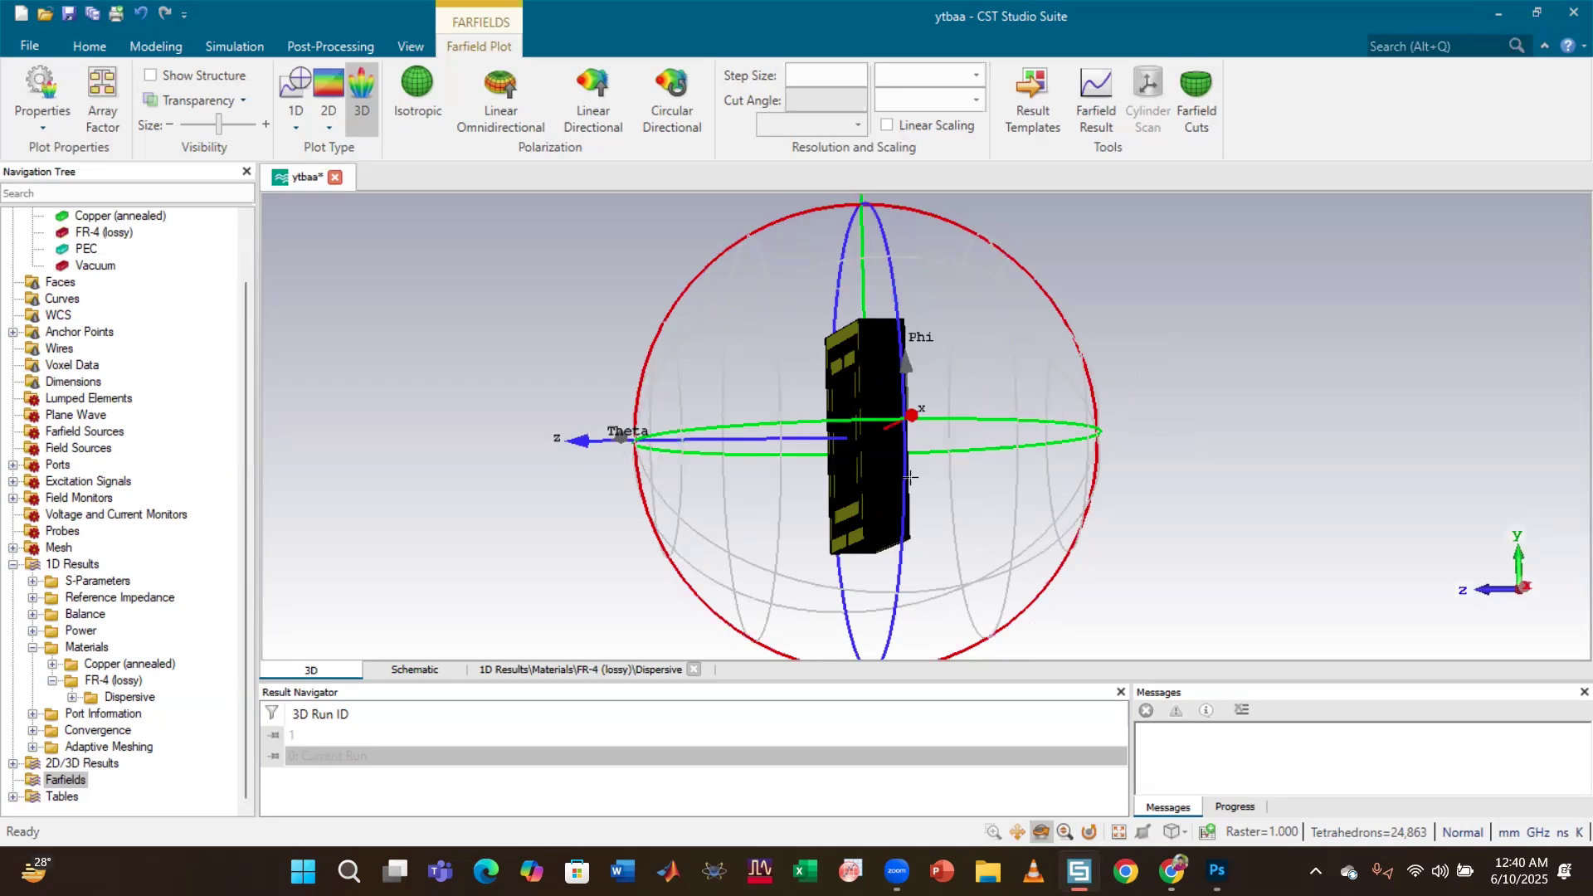
left_click_drag(865, 200, 1109, 516)
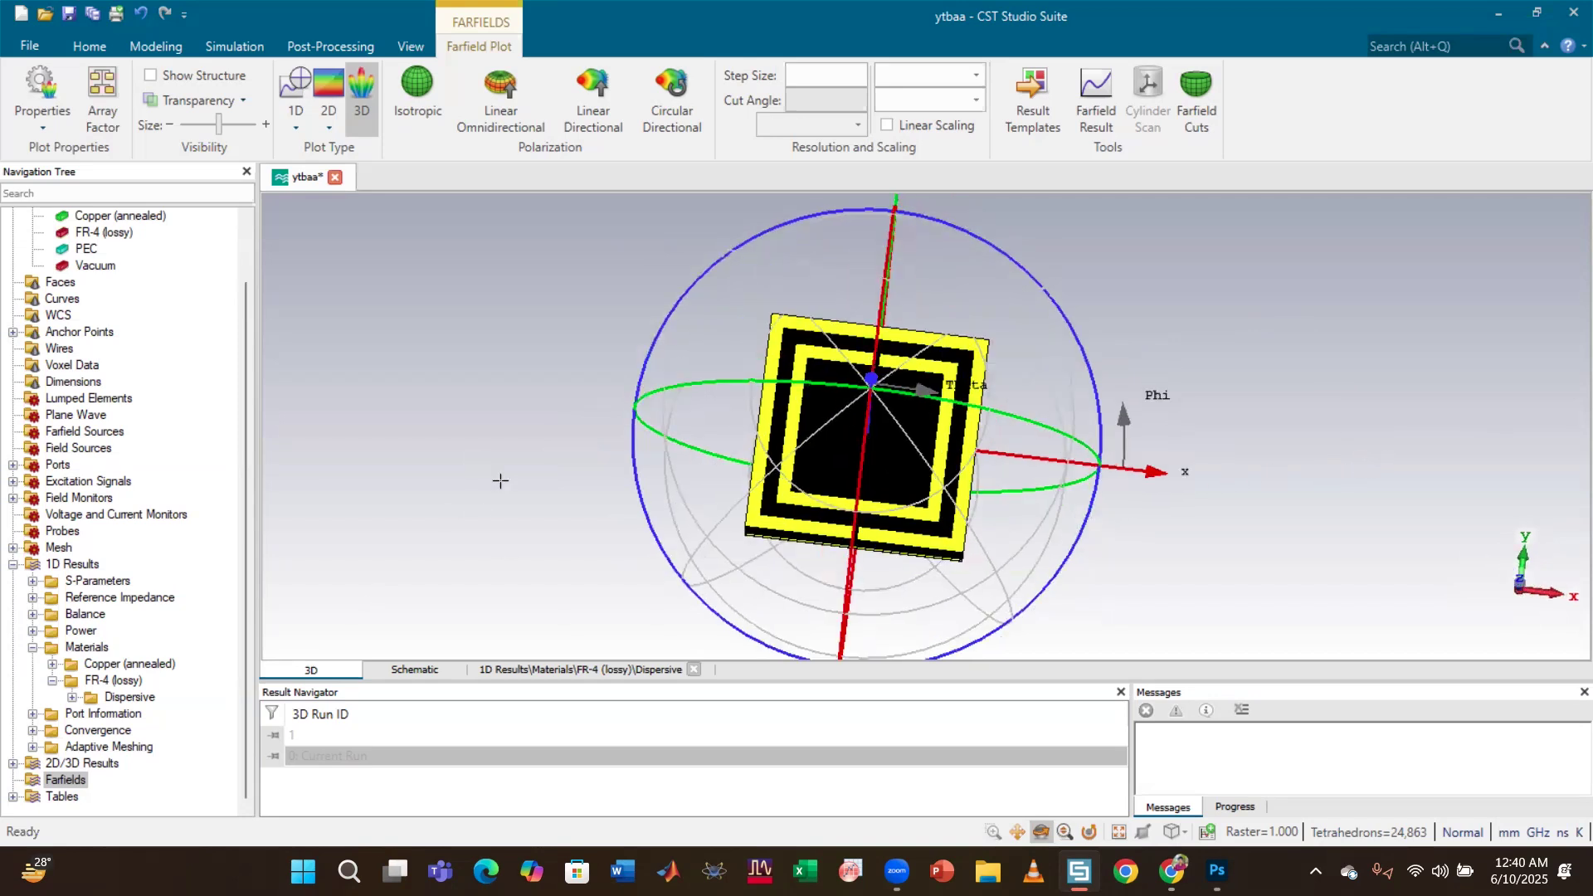
scroll(100, 393, "up", 2)
left_click_drag(971, 420, 904, 520)
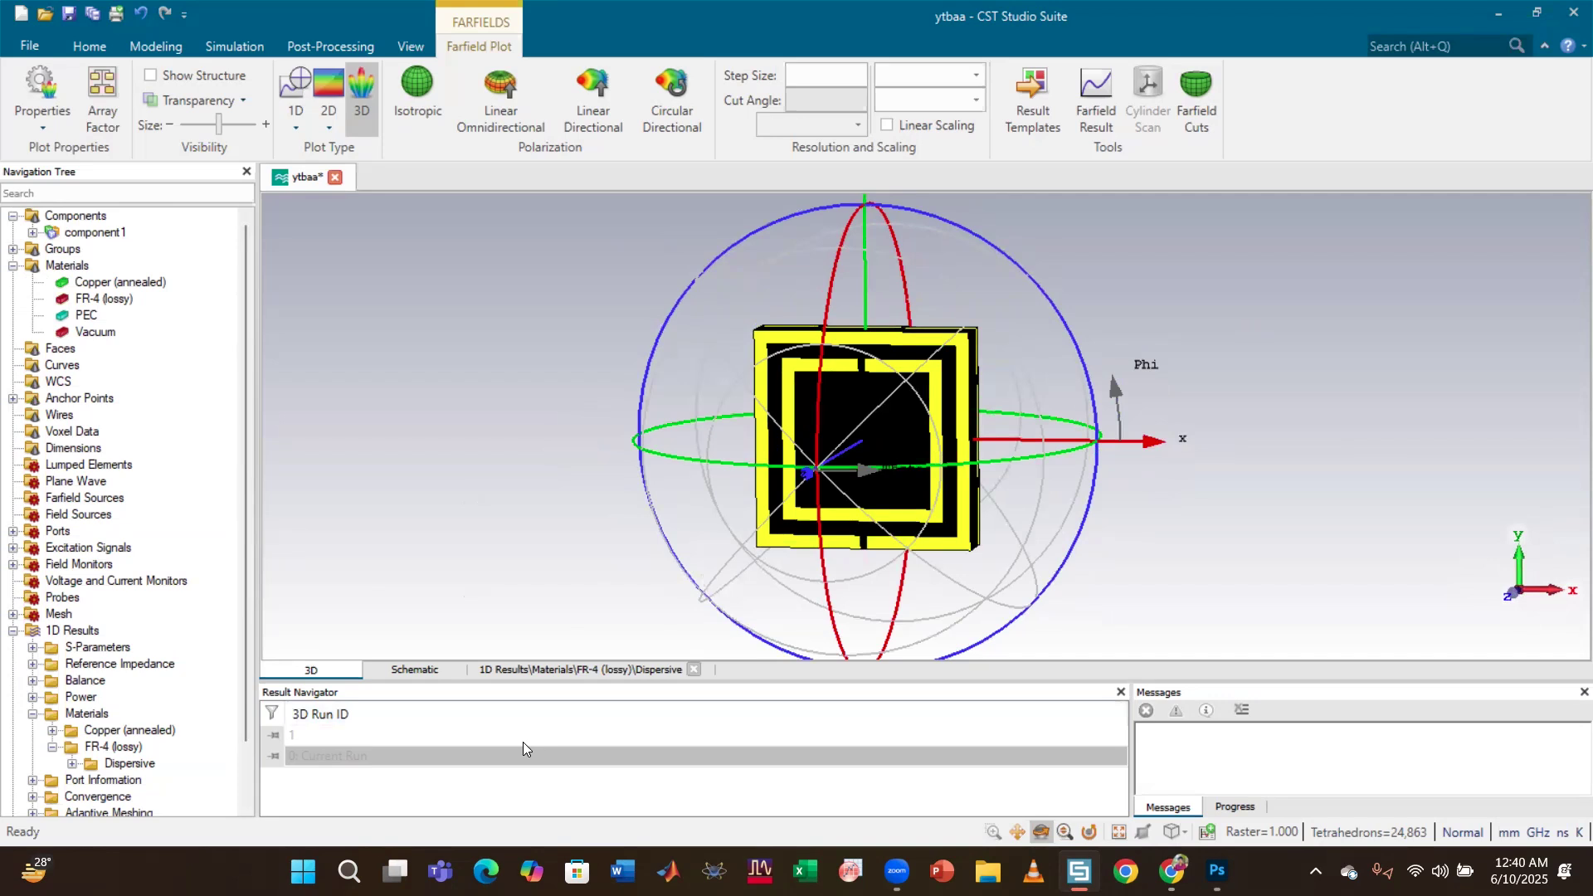
Display component1 without the farfield sphere, using the Perspective view.
left_click(85, 235)
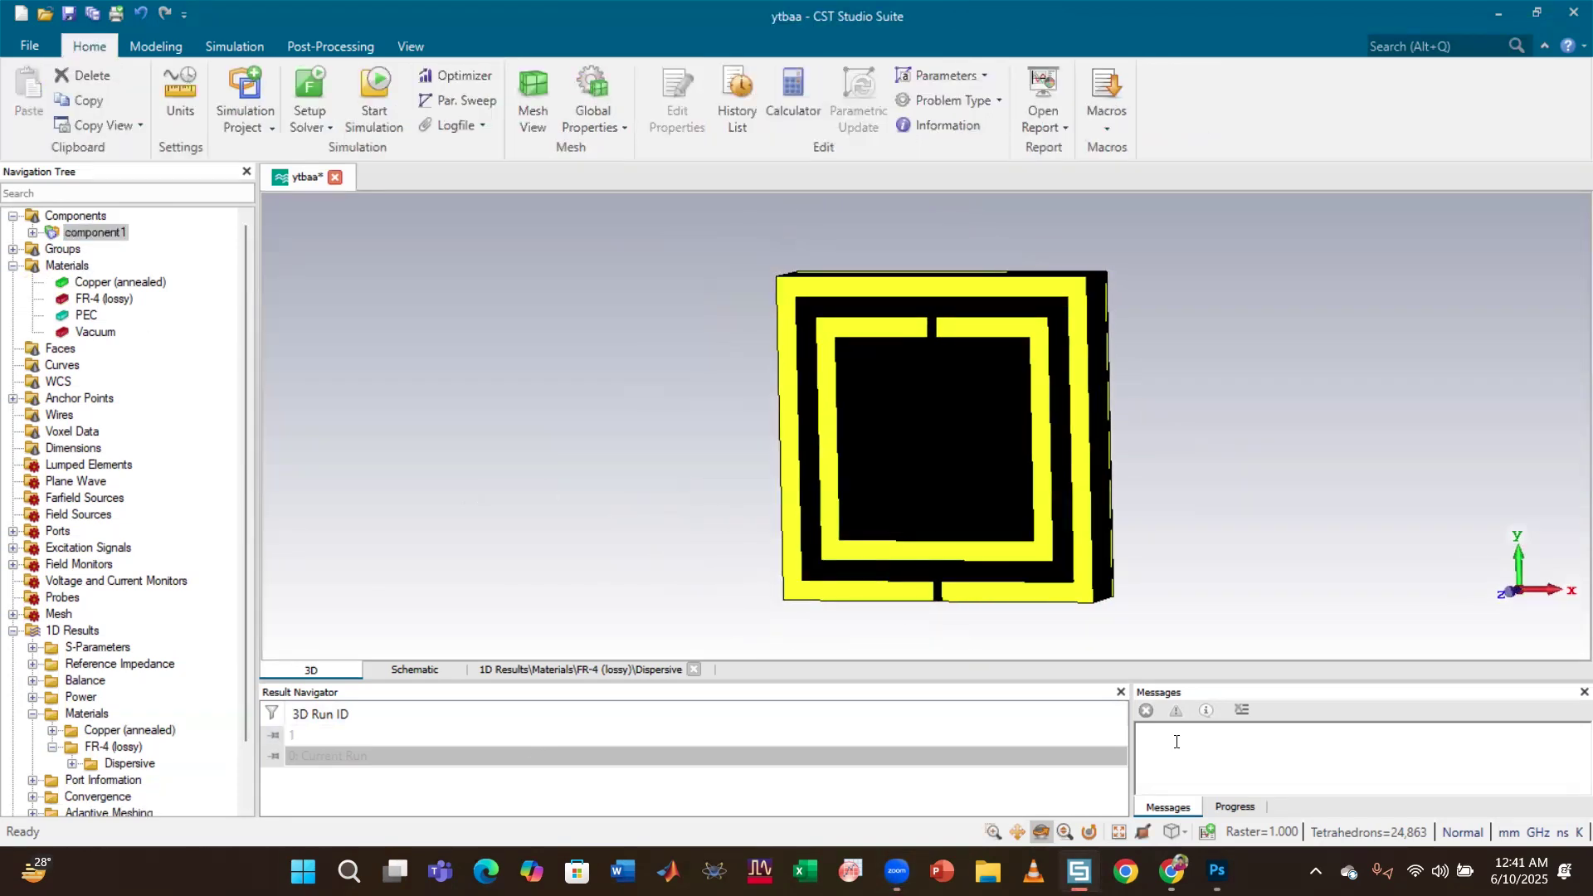
left_click(1176, 832)
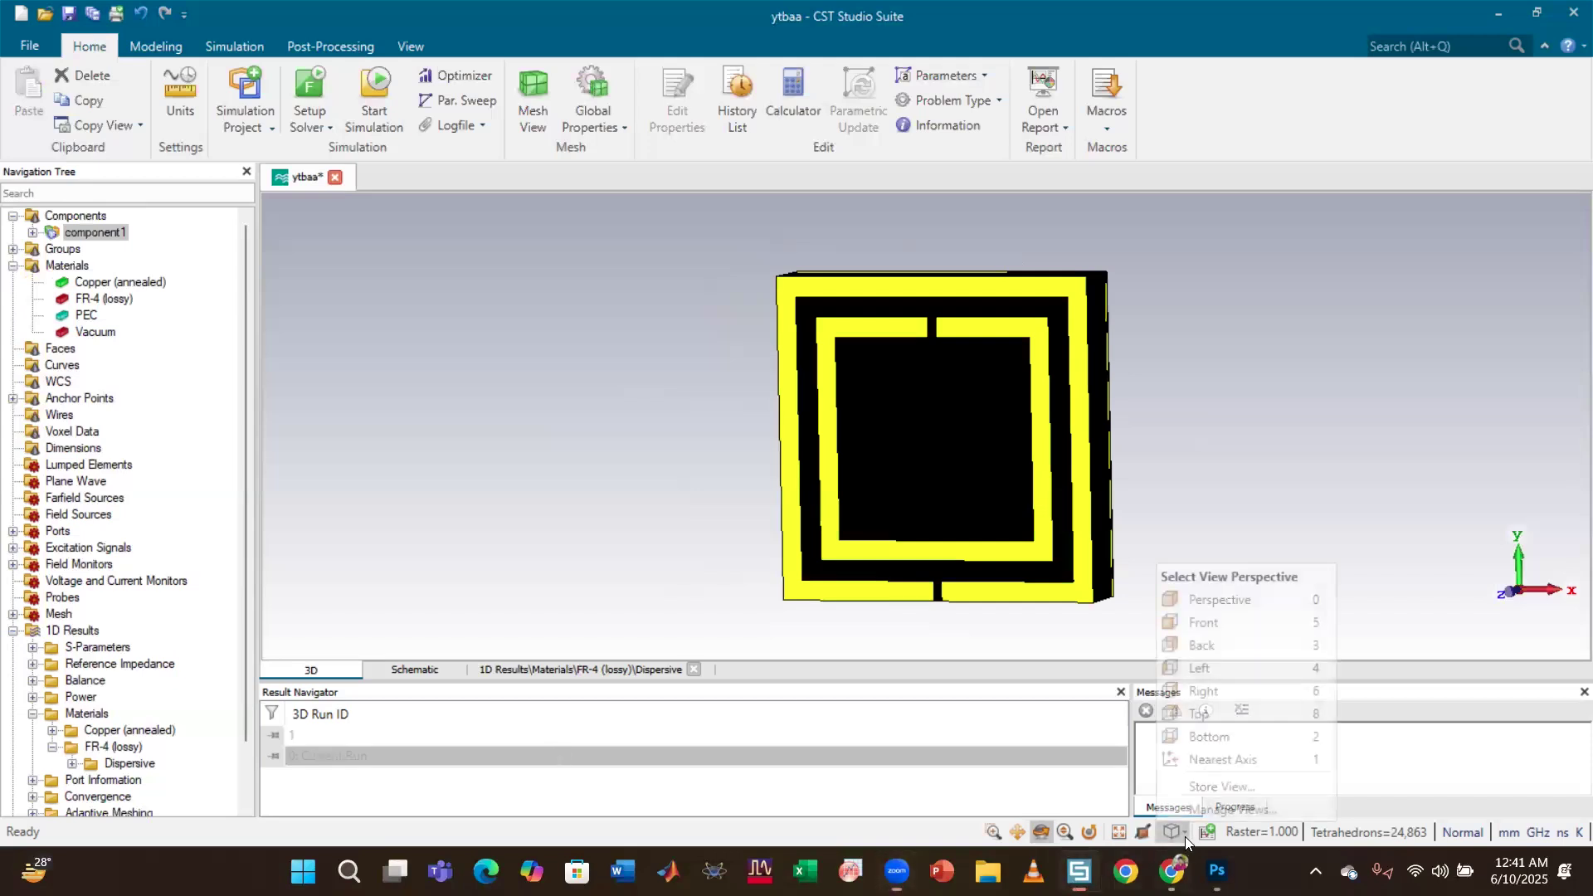
left_click(1216, 602)
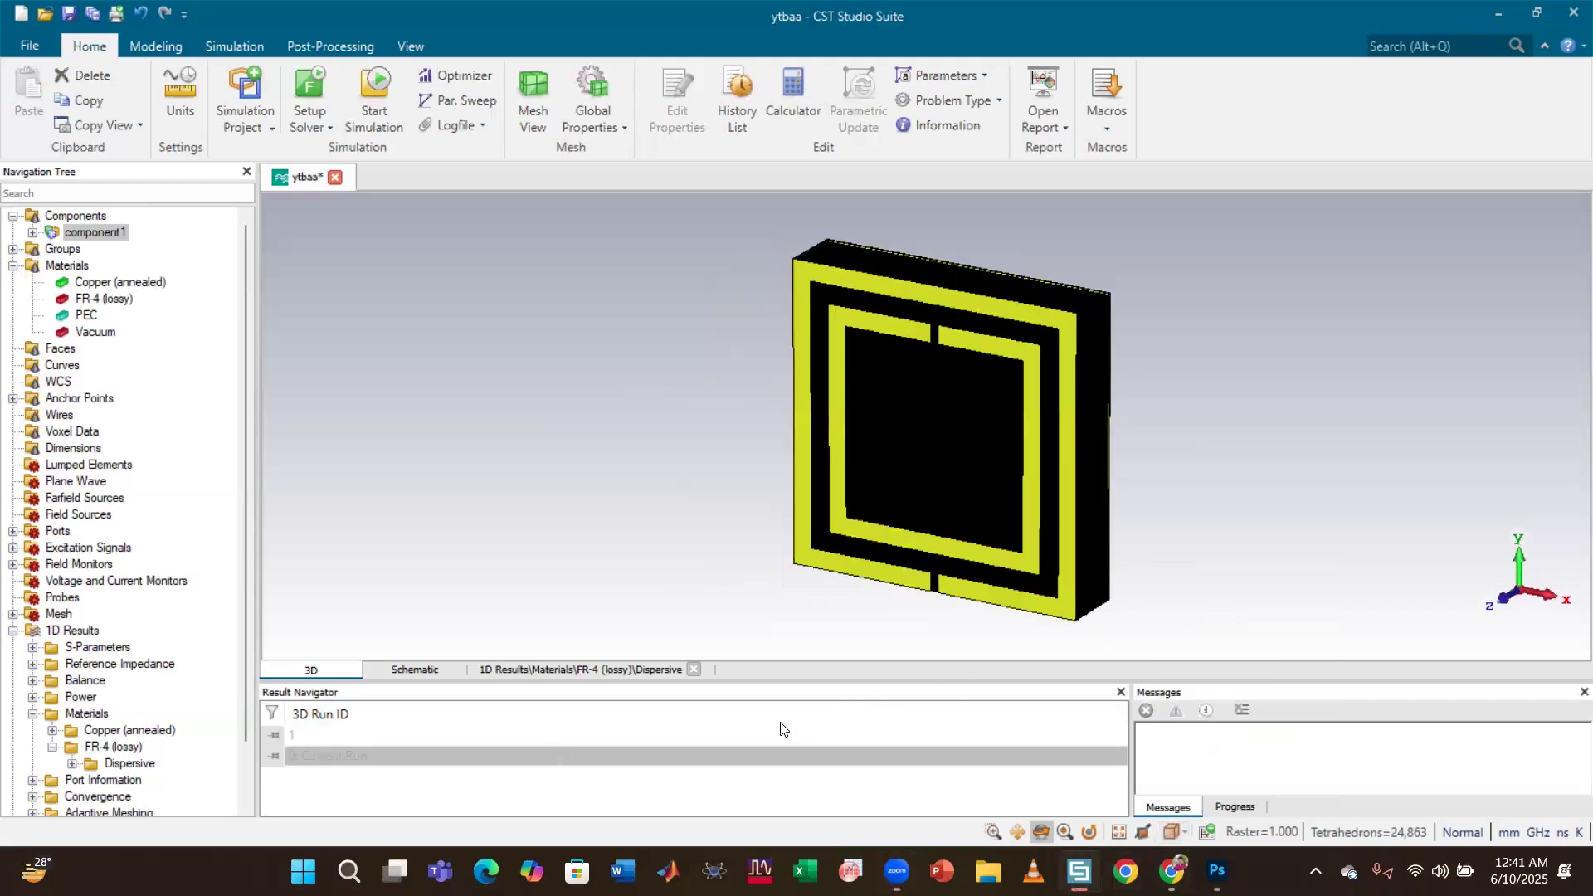
Set the phi parameter to 30 in the schematic's parameter list and store the current results in the result cache.
left_click(412, 669)
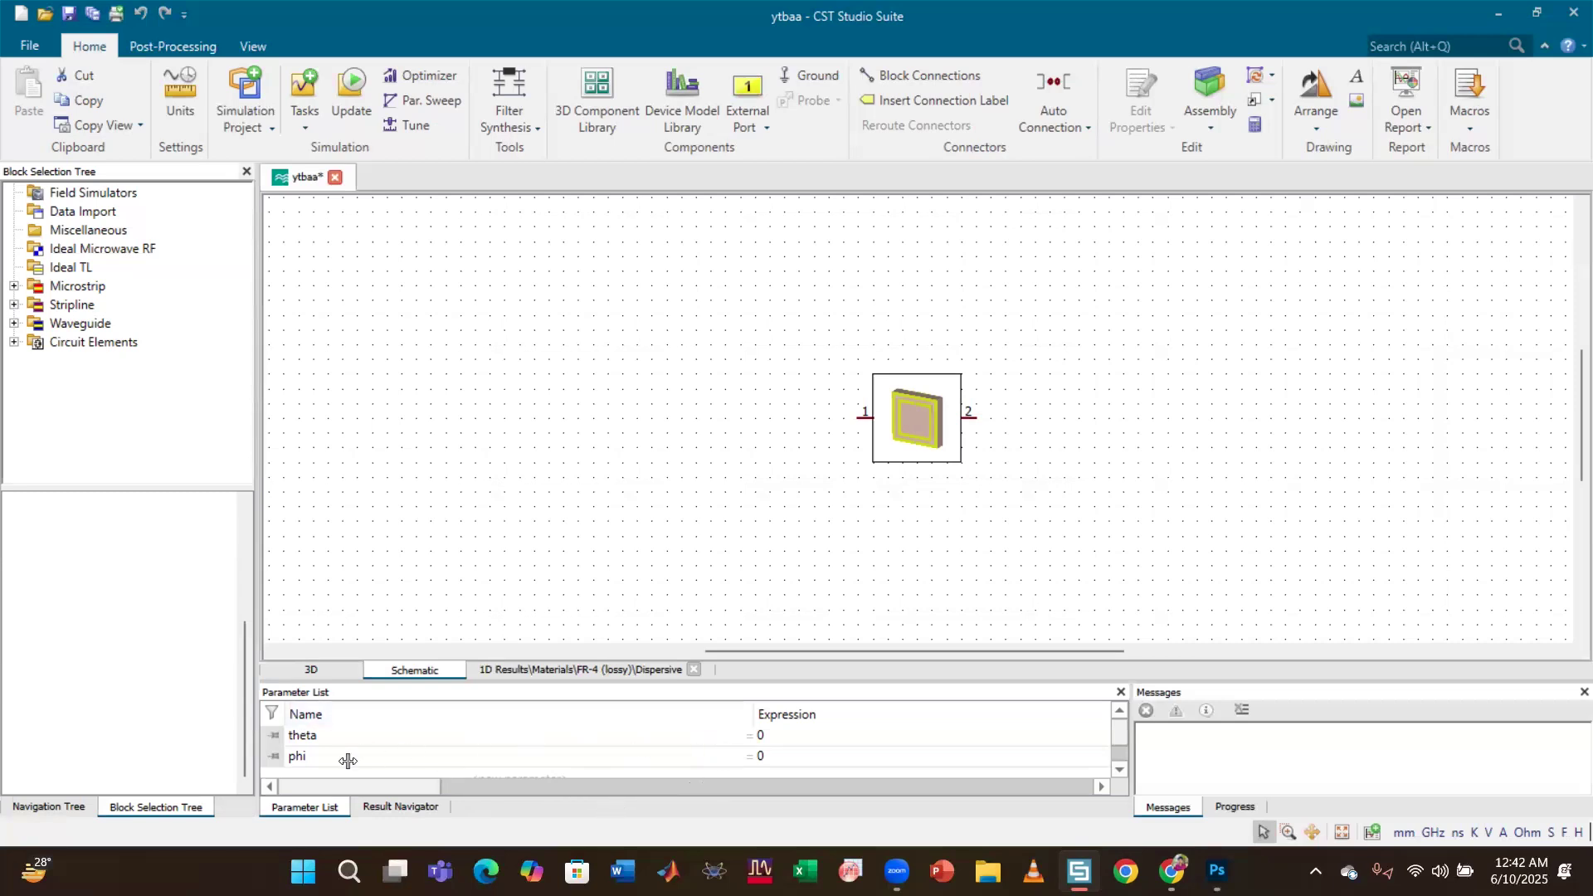
double_click(673, 764)
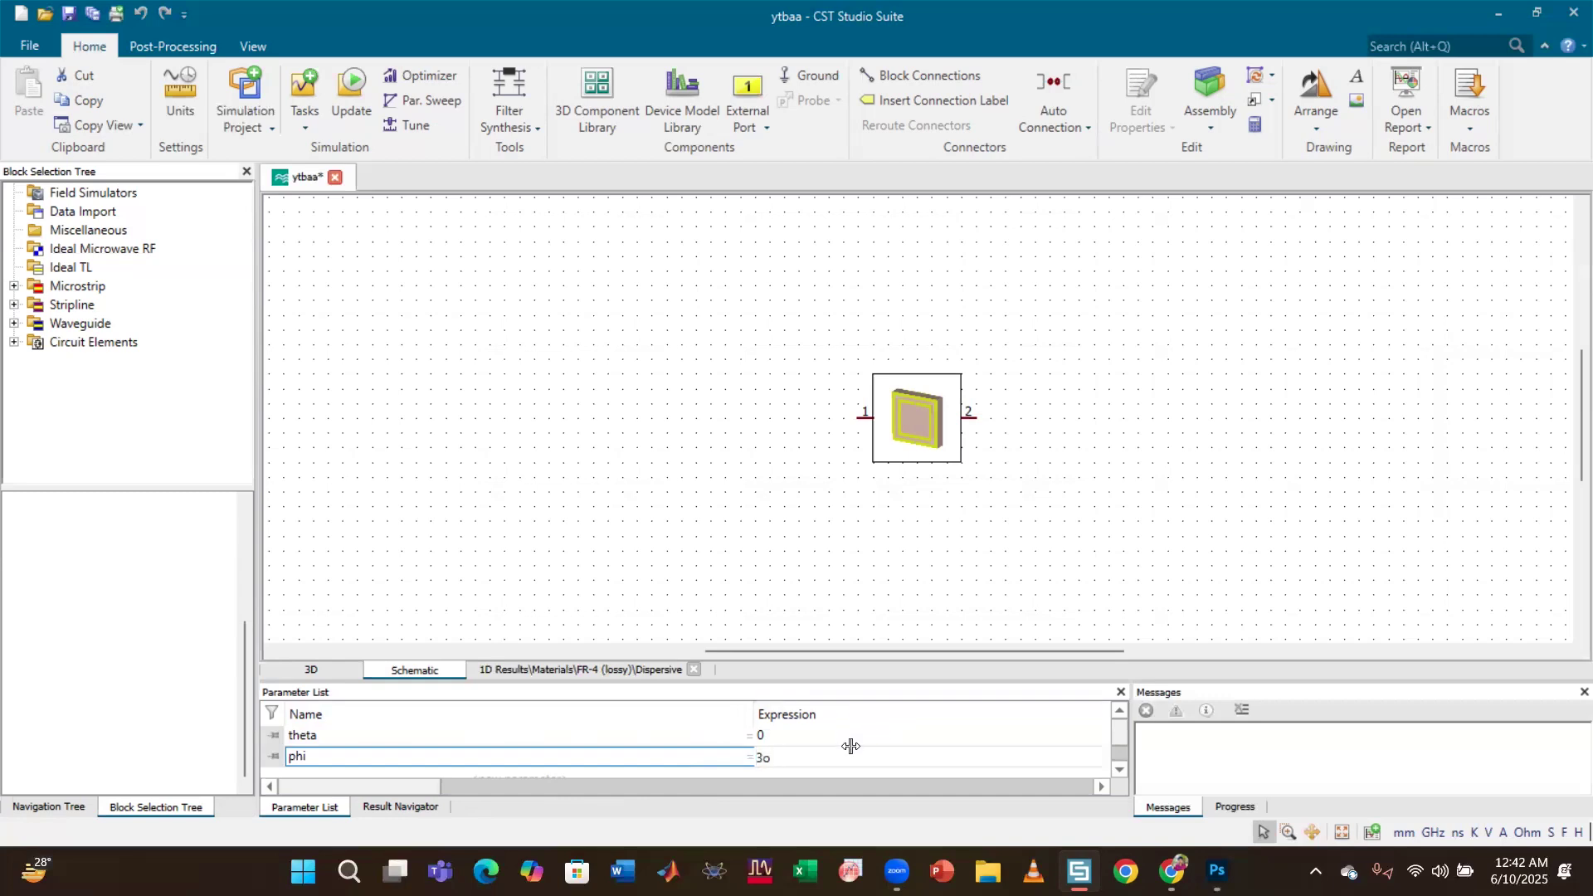
key("Return")
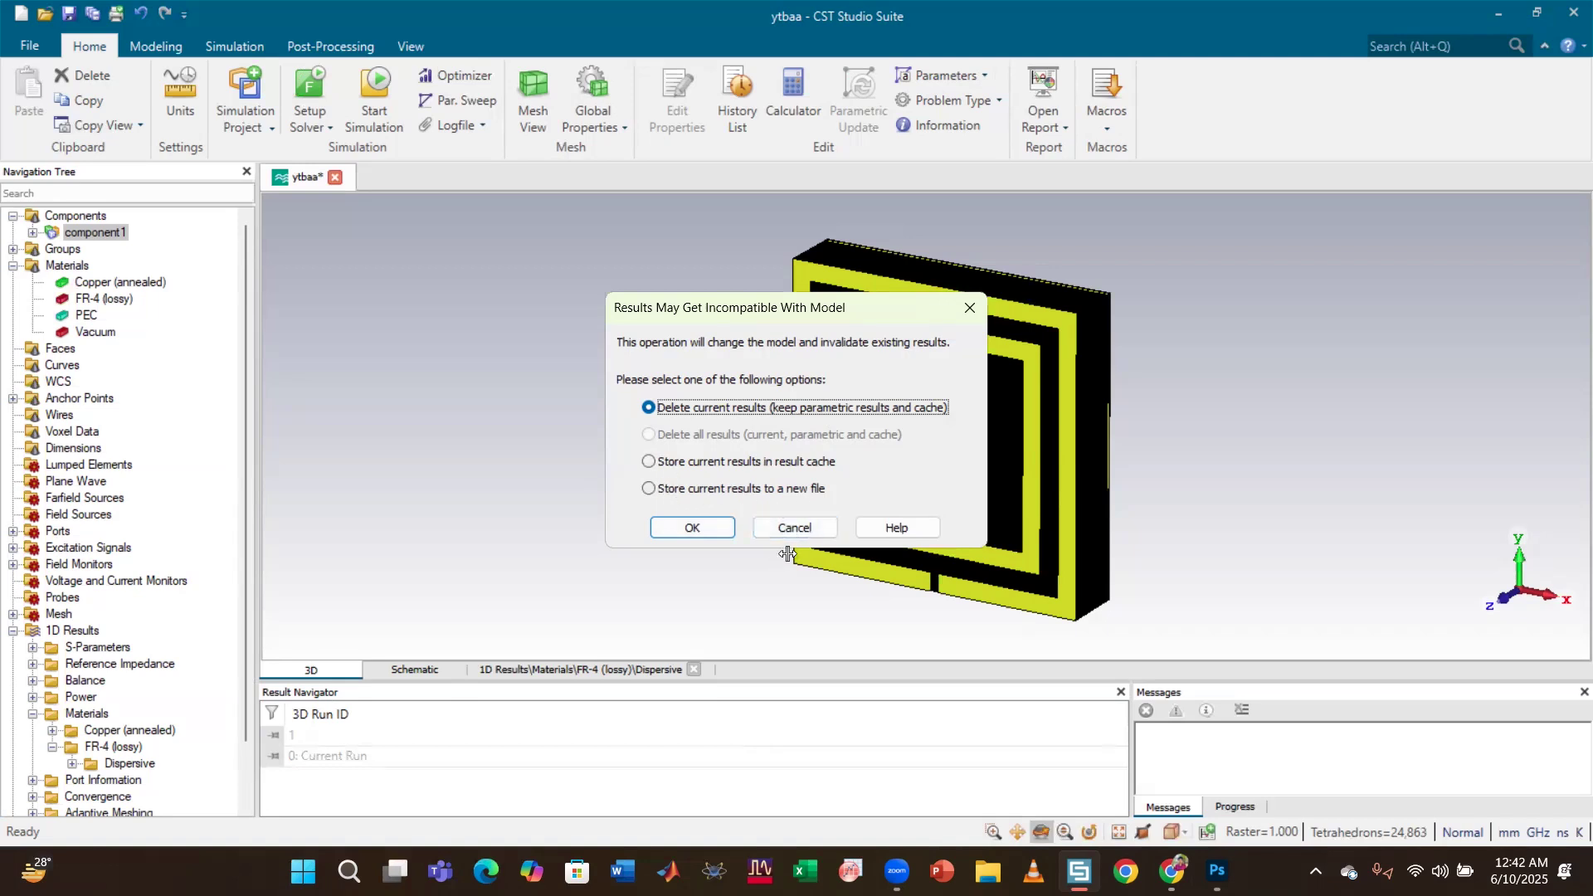
left_click(649, 462)
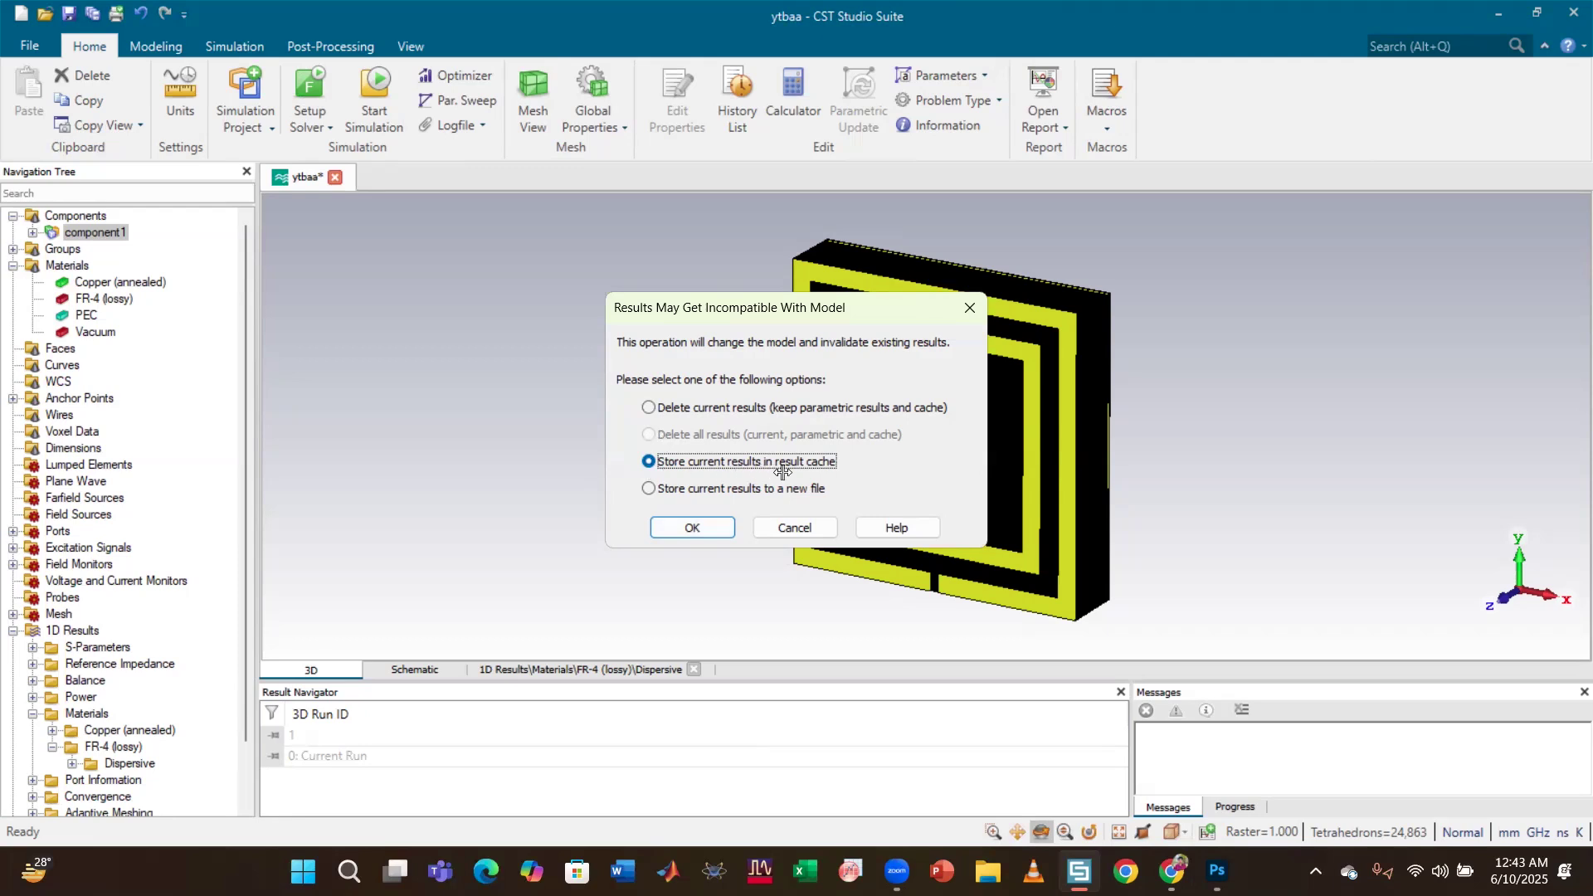
left_click(691, 528)
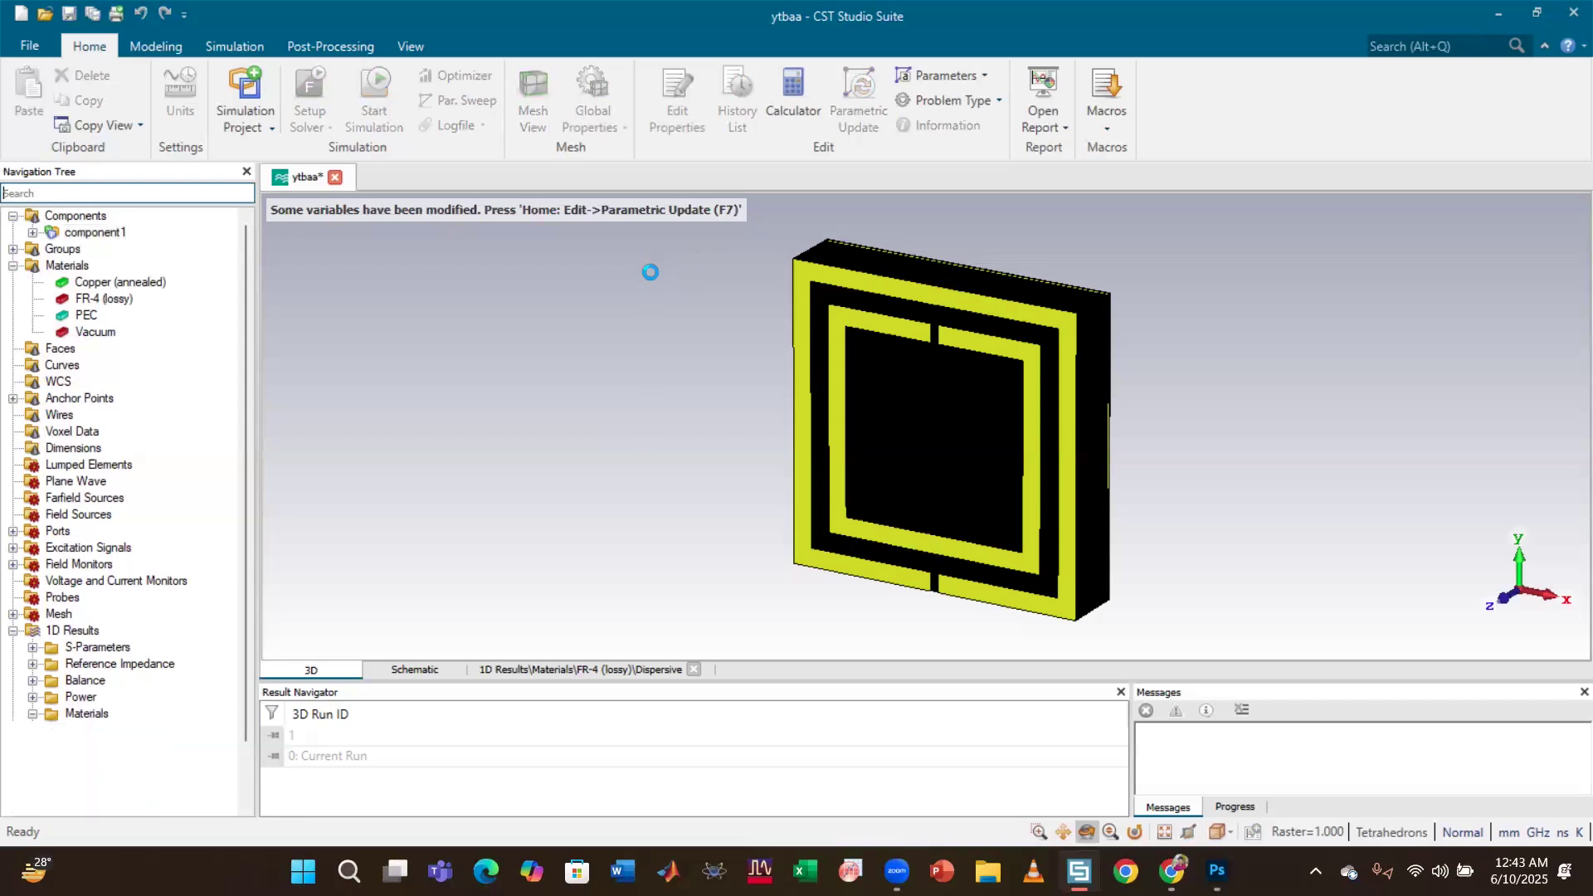
left_click(414, 669)
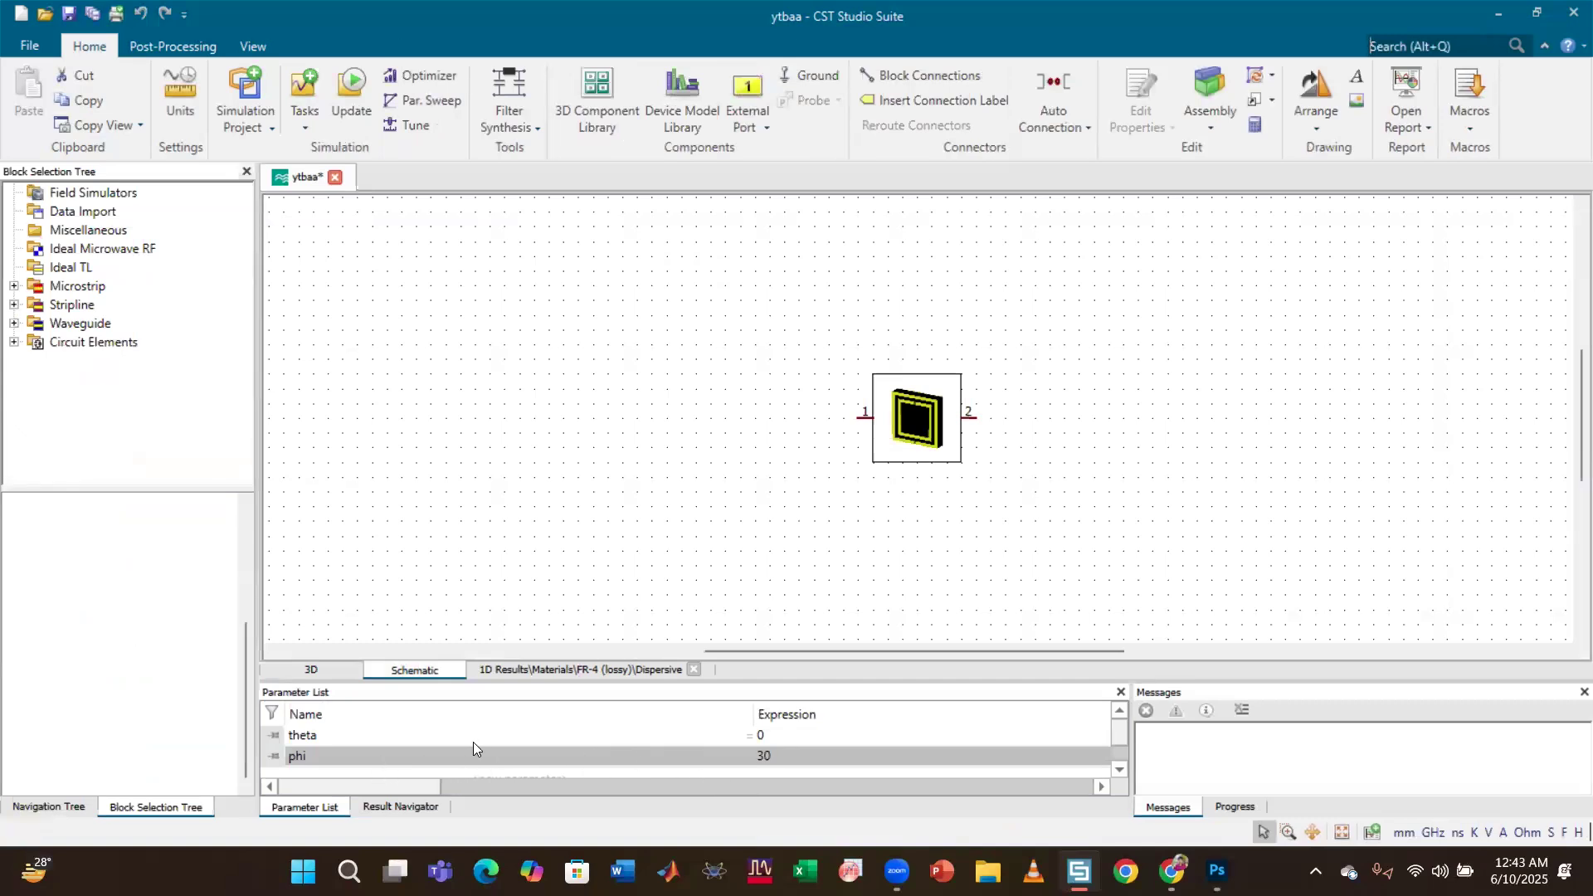
Expand the S-parameter results and display the S1,1 curve.
left_click(327, 671)
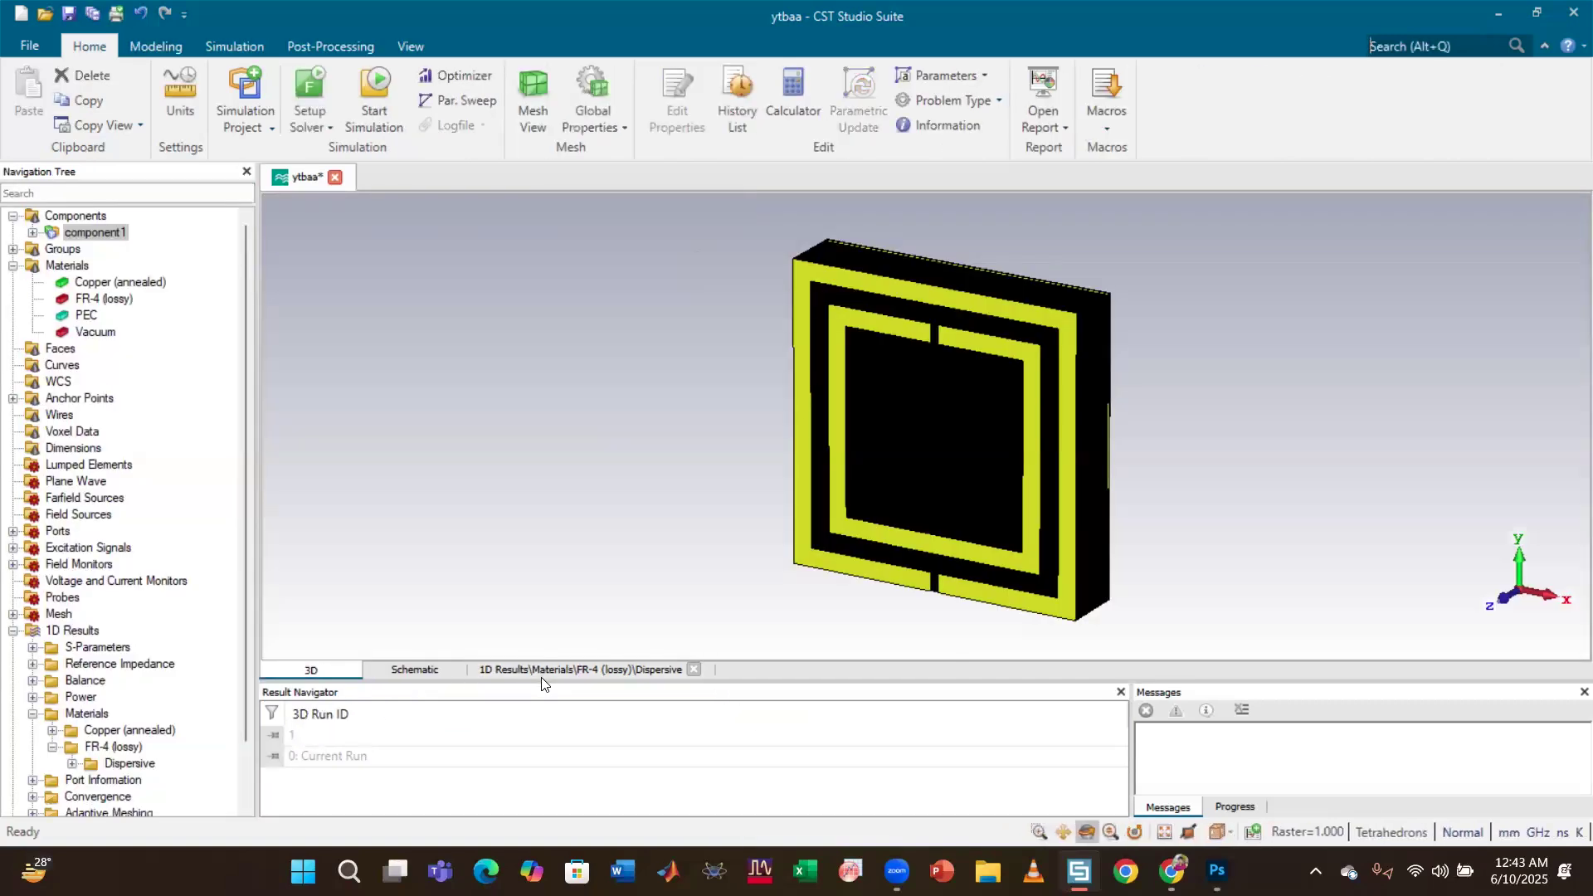
left_click(541, 671)
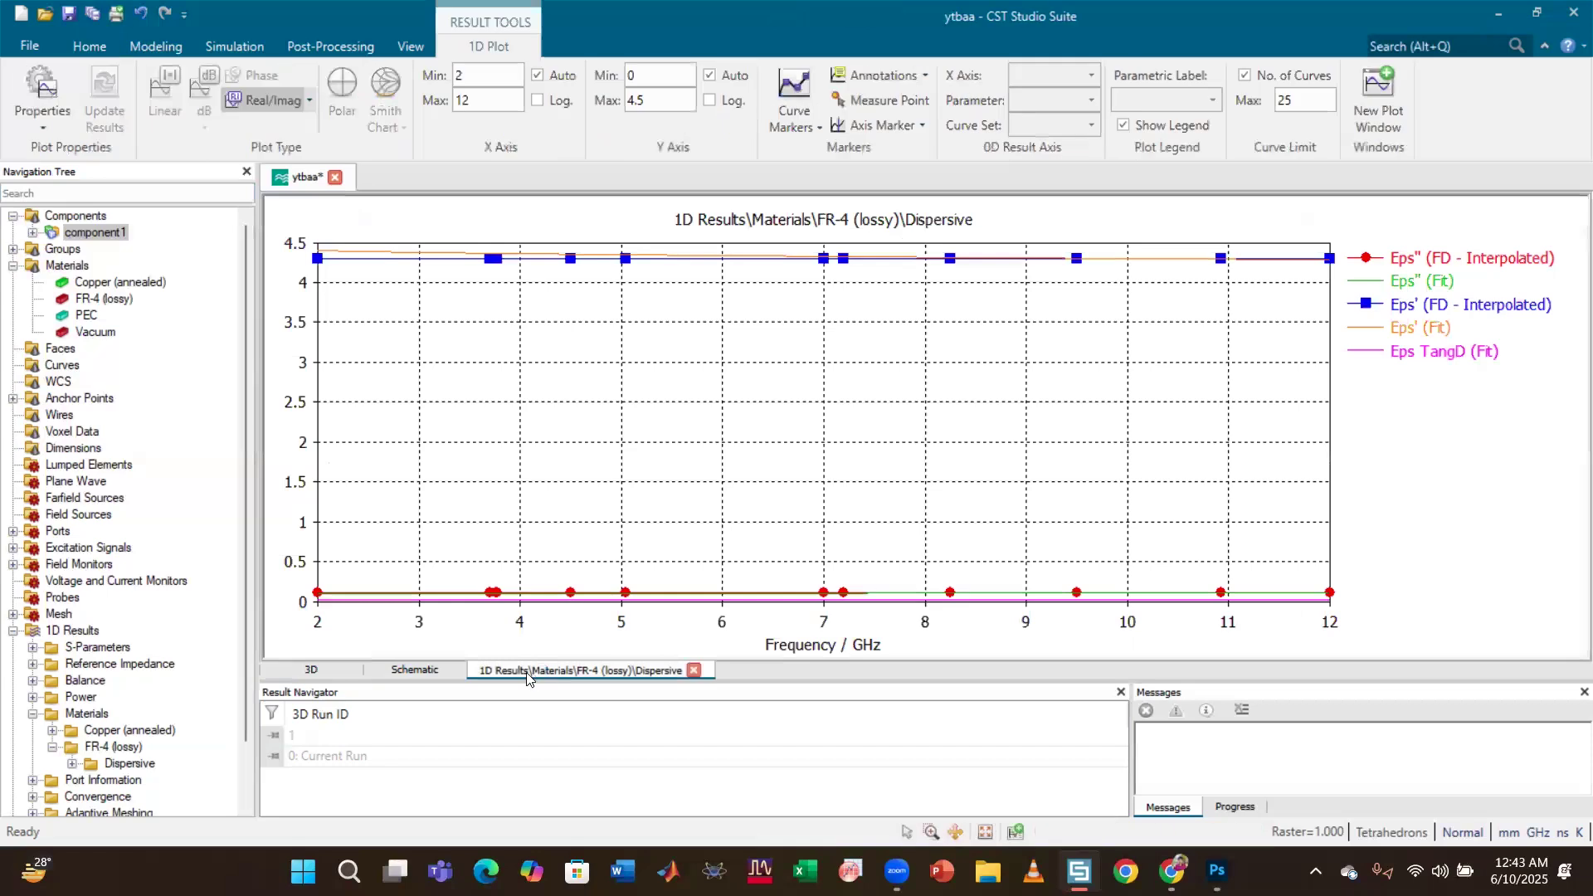
left_click(94, 234)
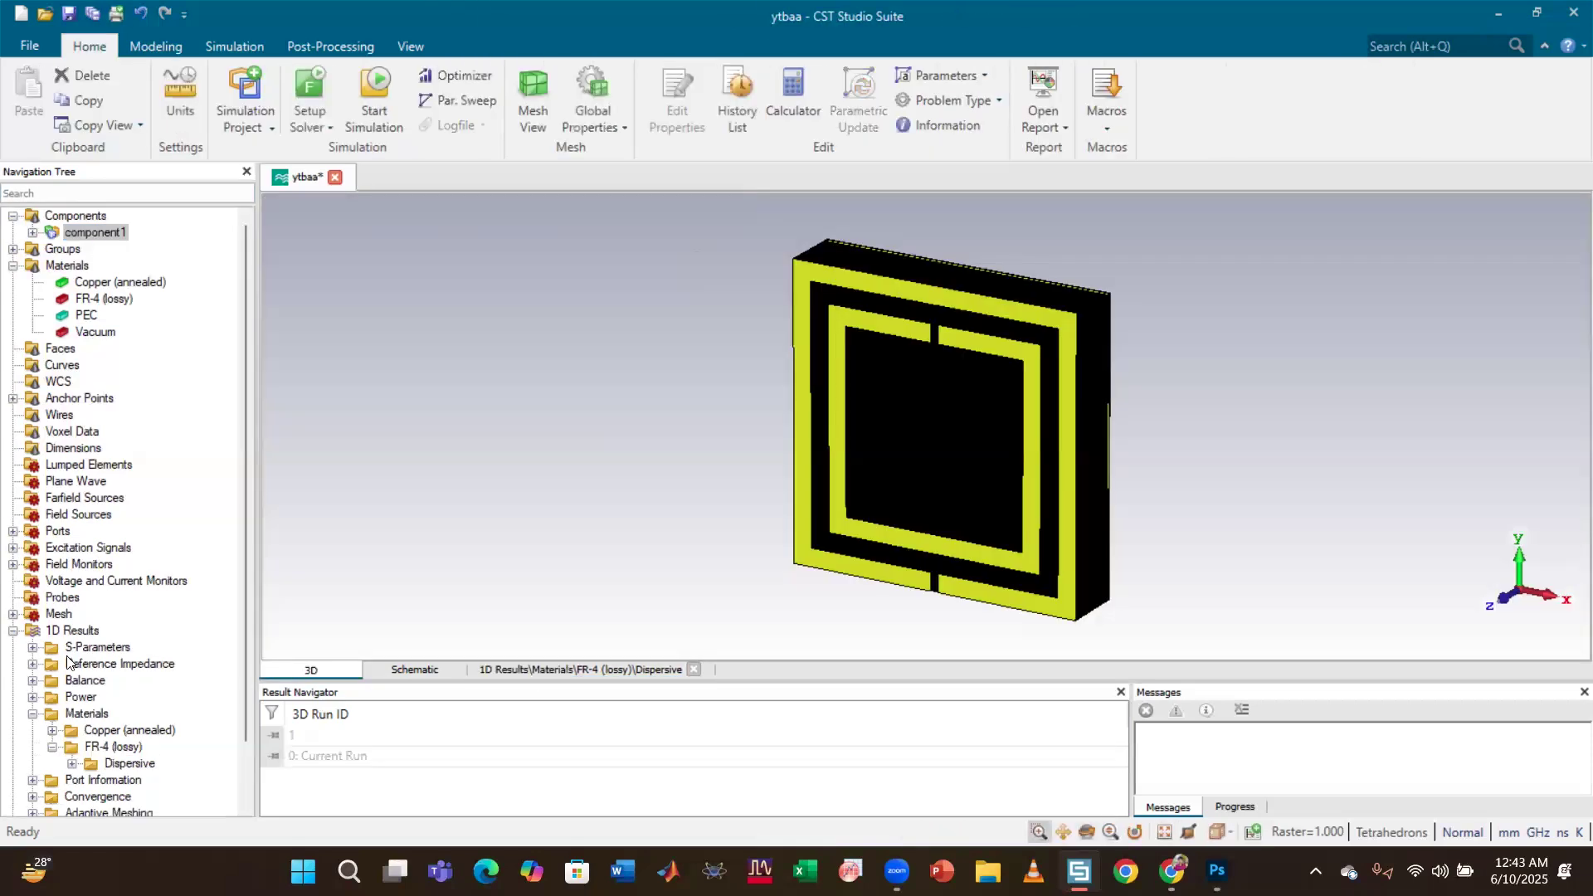
scroll(87, 663, "down", 1)
left_click(31, 581)
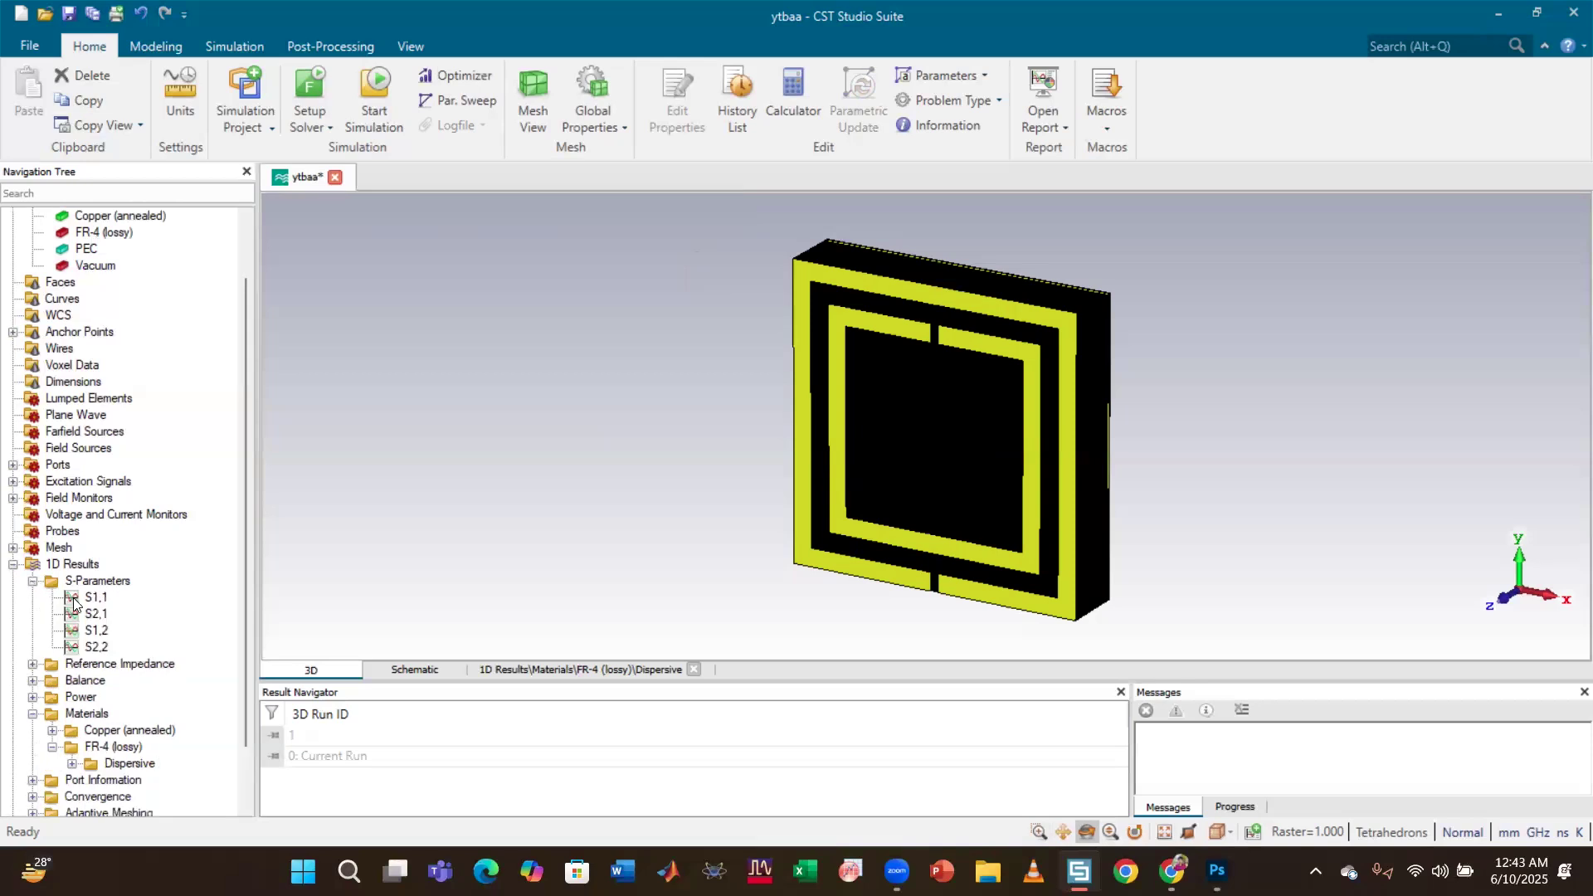
left_click(93, 598)
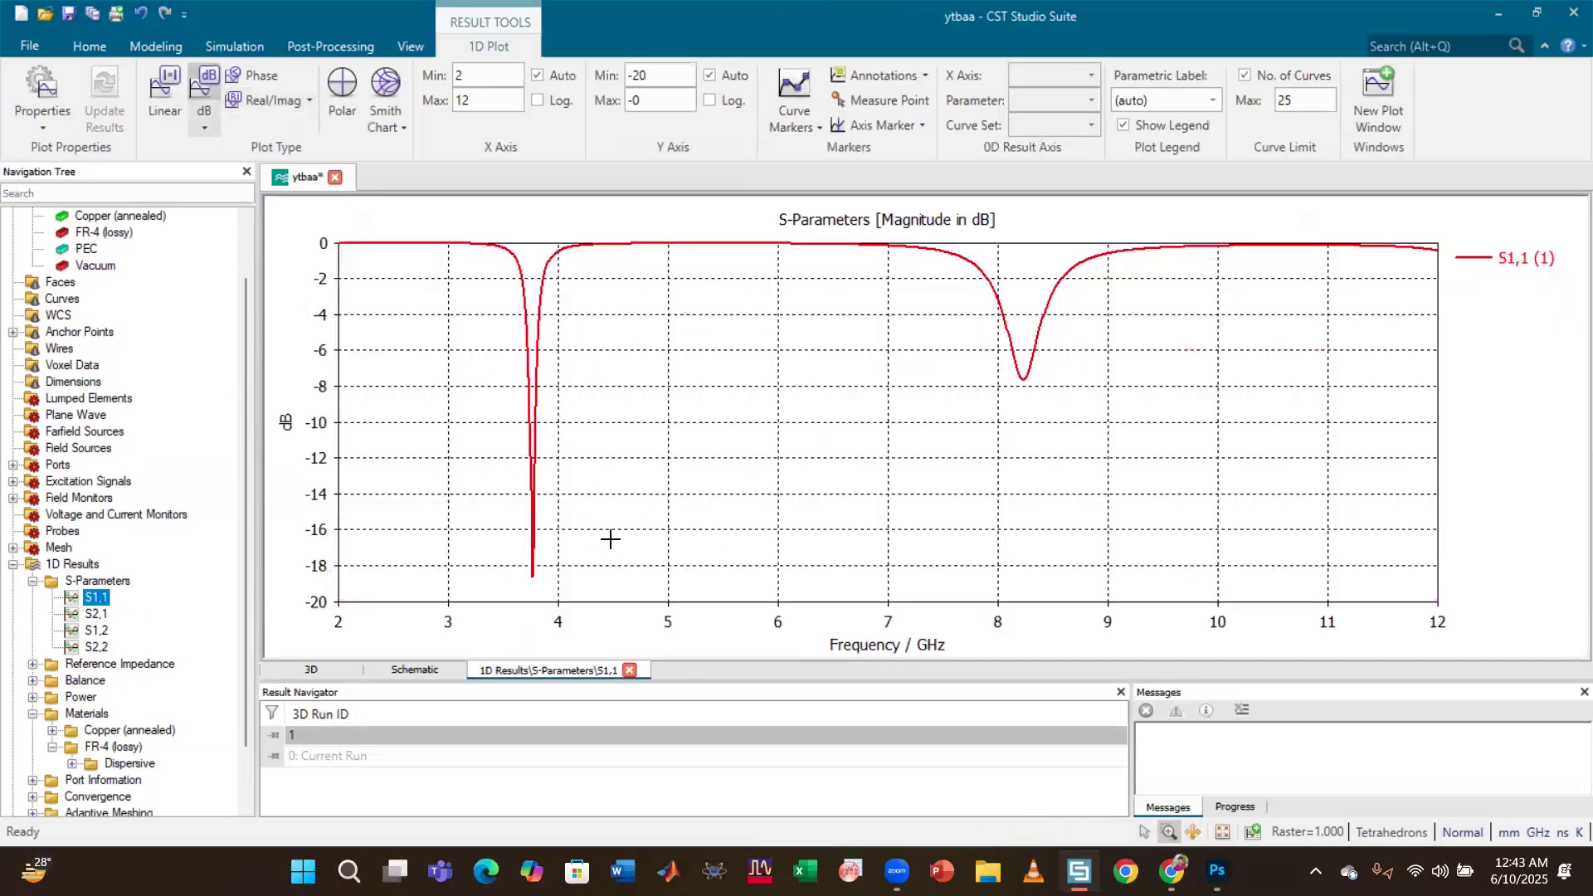
left_click(158, 48)
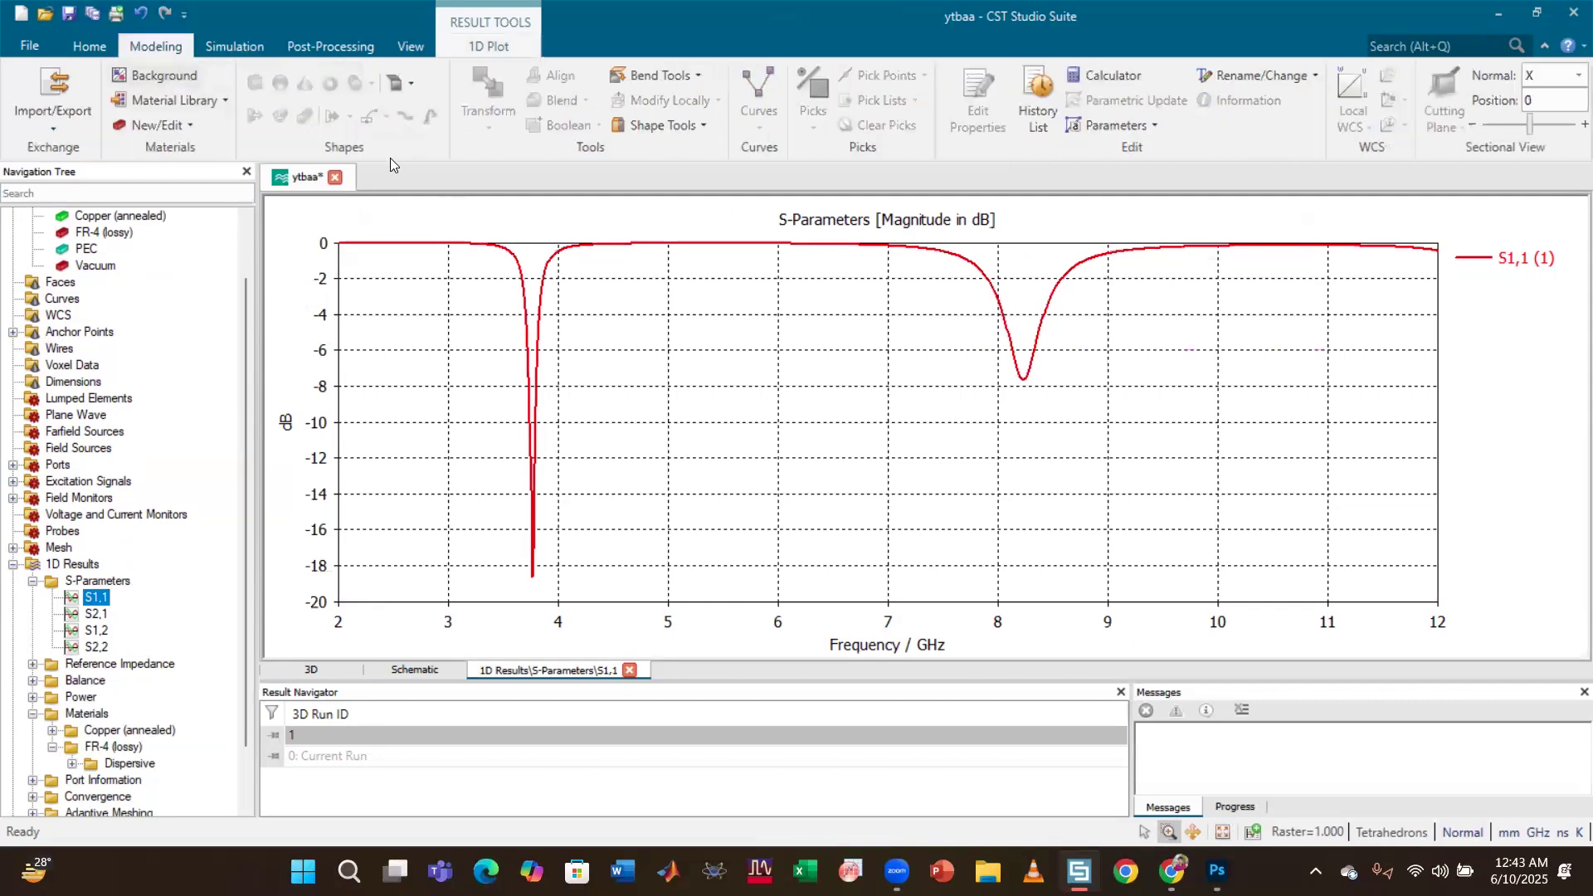
left_click(89, 47)
left_click(309, 99)
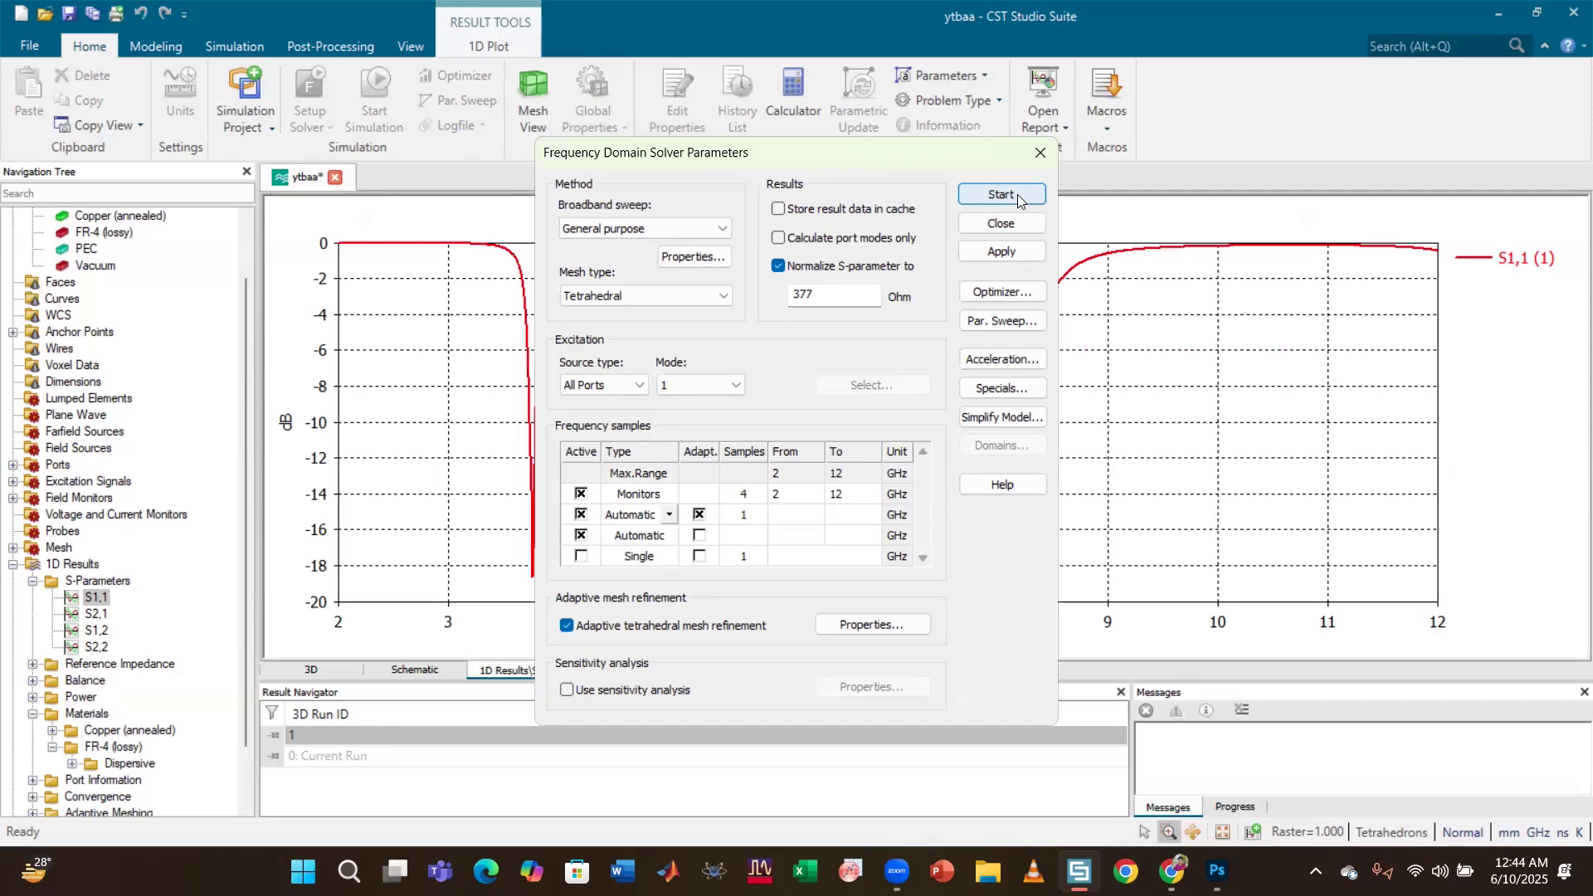
left_click(1036, 156)
Check the theta and phi parameters in the schematic, and start the frequency domain solver with its existing settings.
left_click(415, 669)
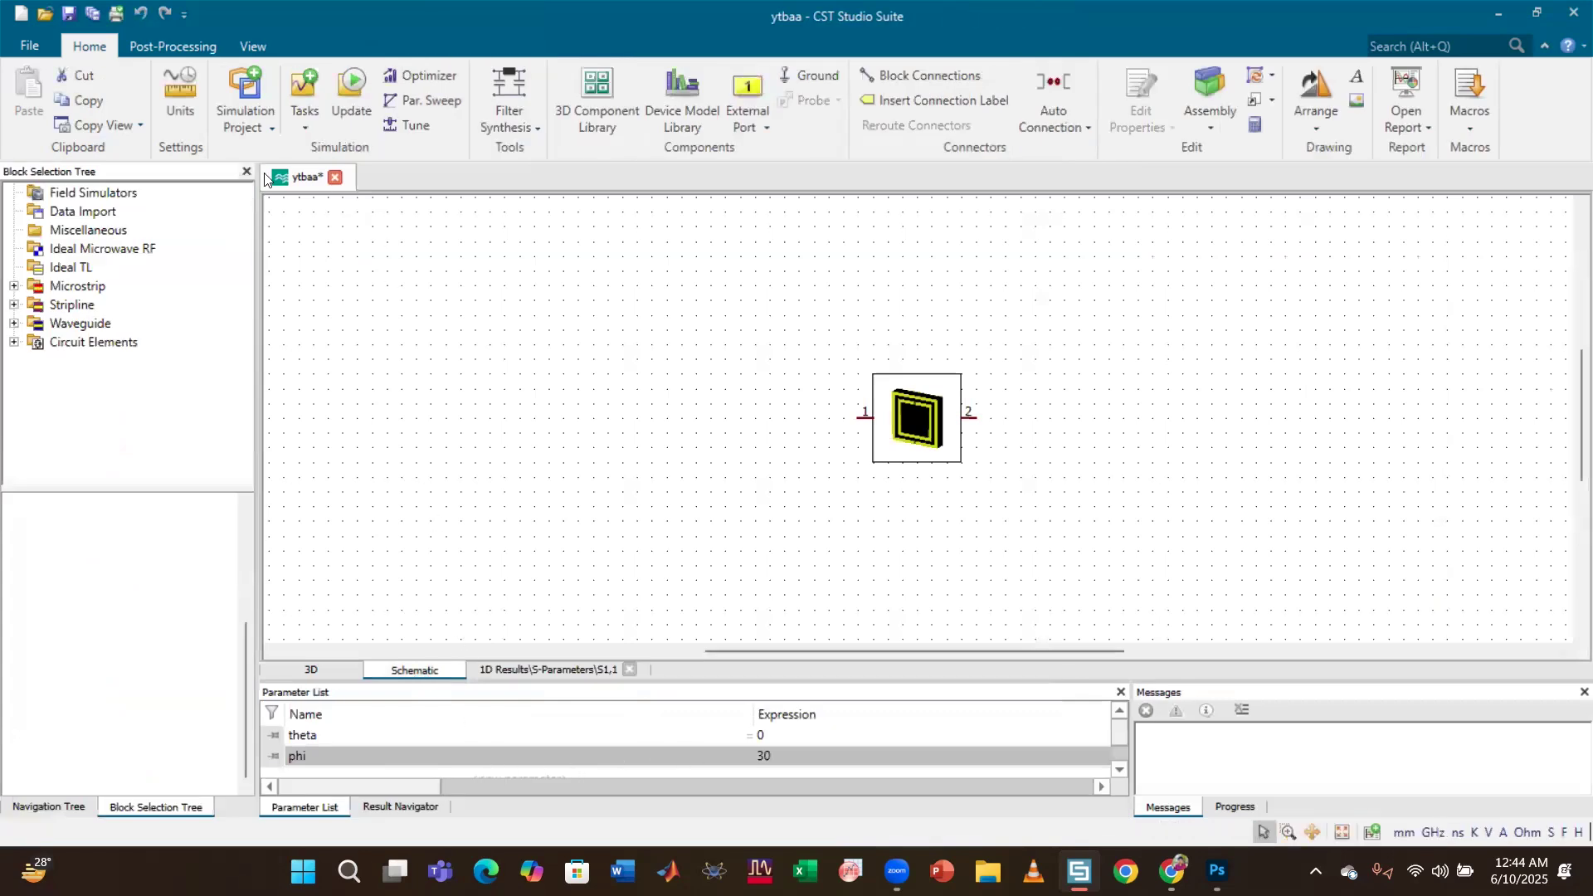
left_click(508, 668)
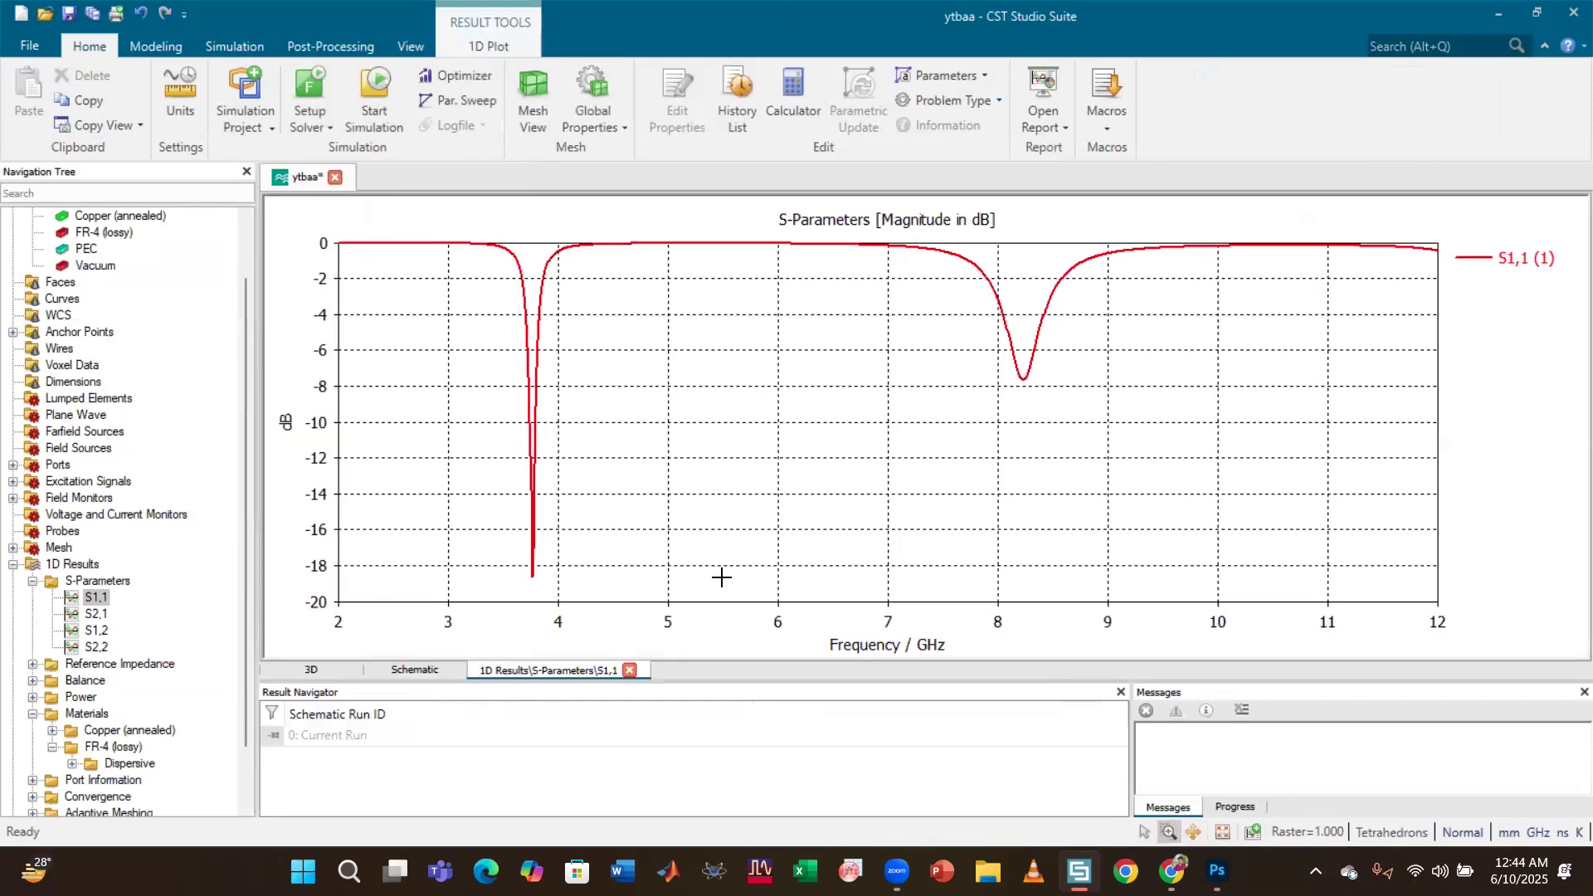
scroll(138, 479, "up", 2)
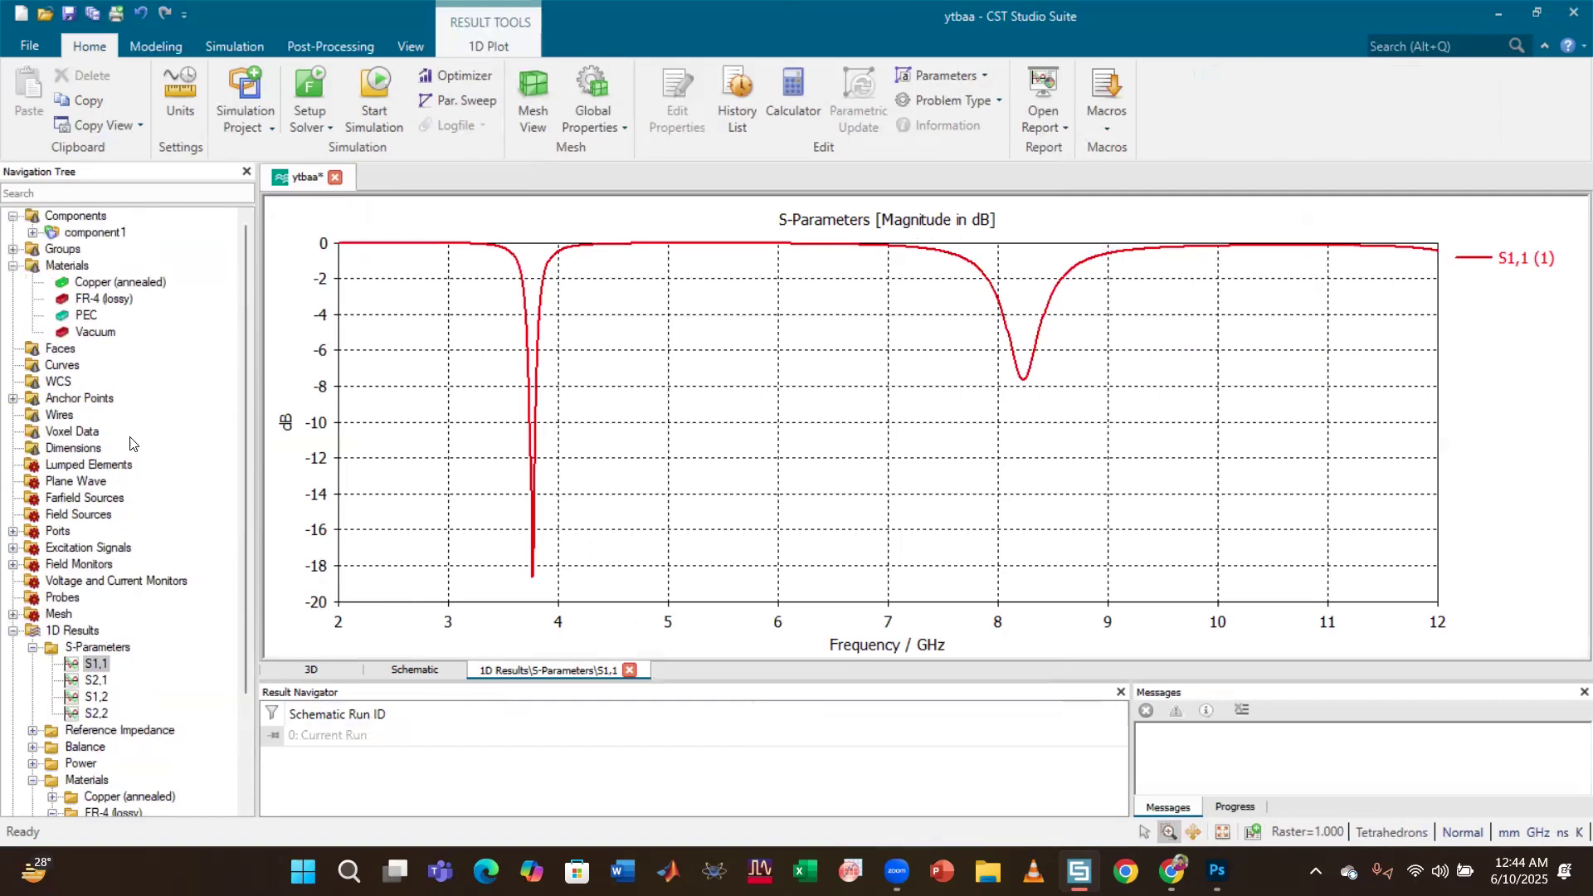
left_click(409, 669)
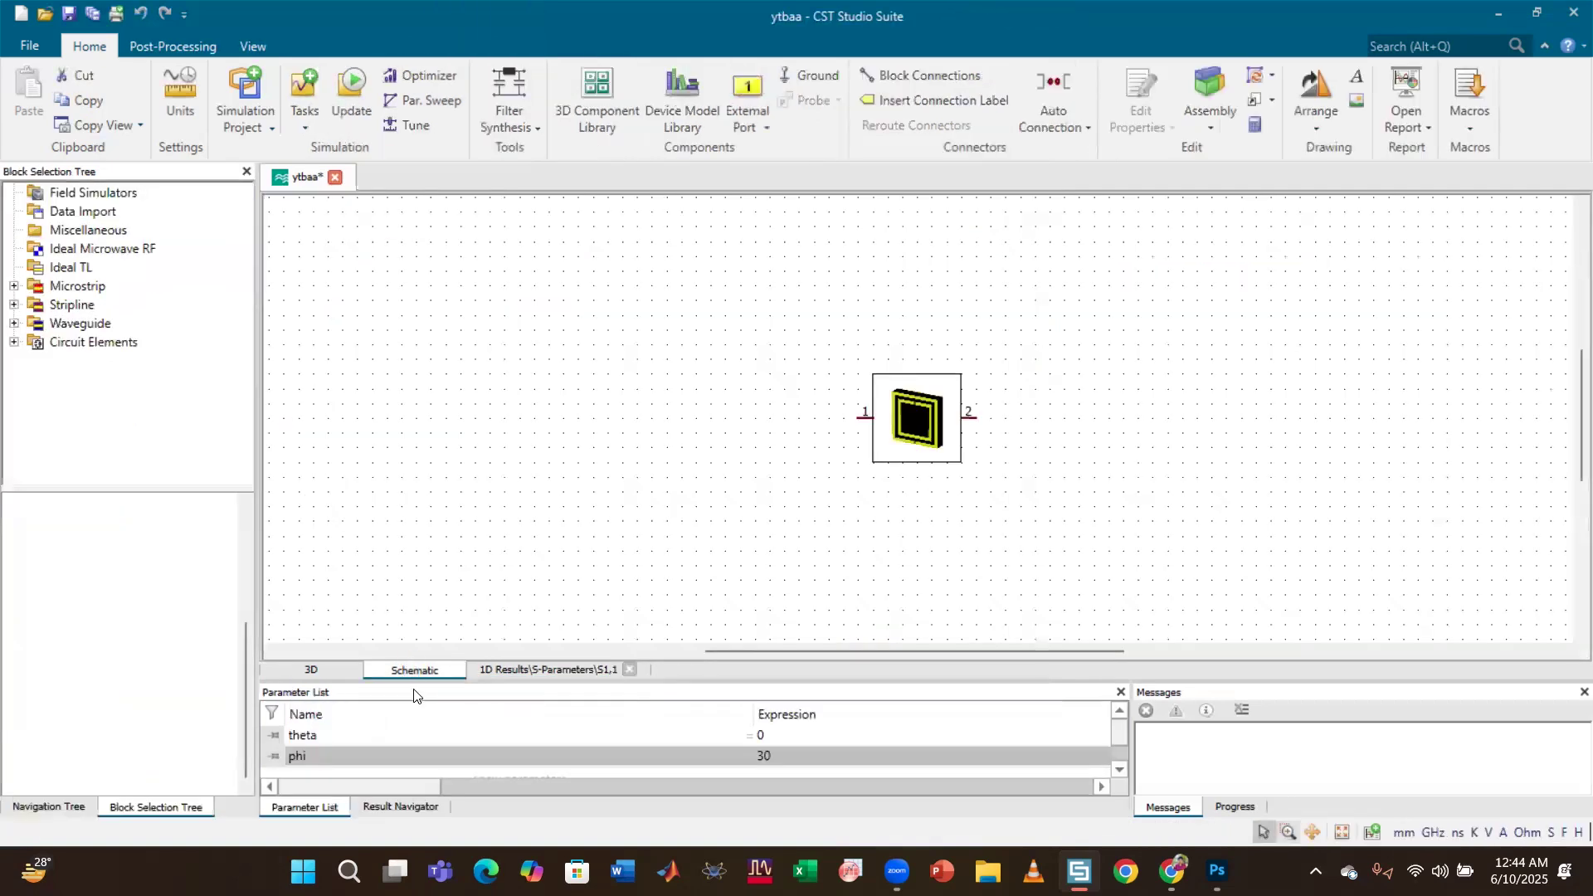
left_click(541, 674)
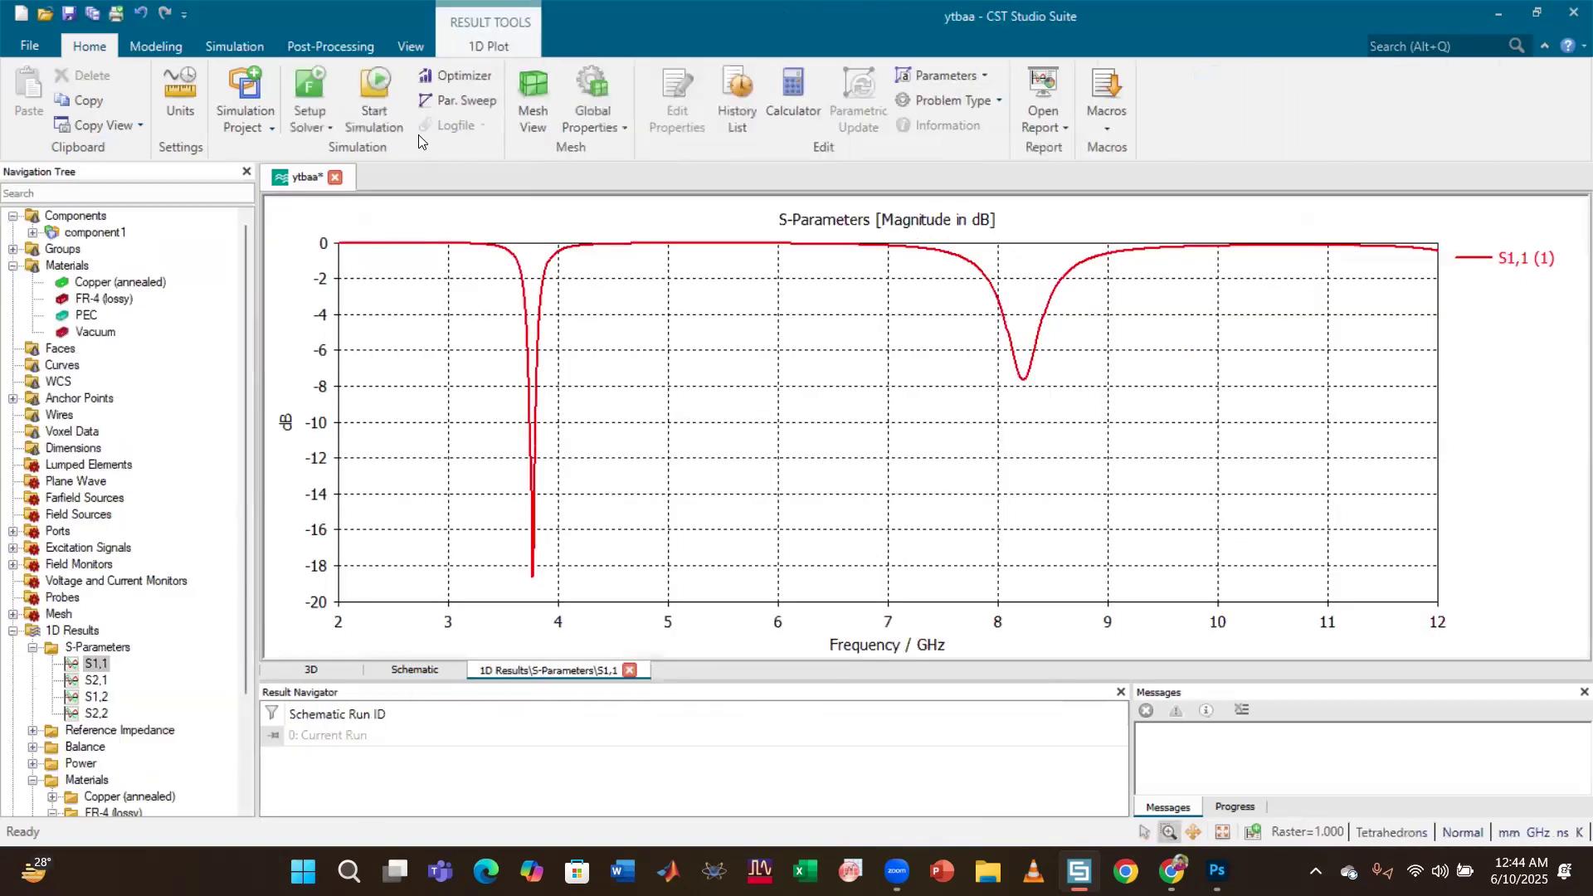
left_click(309, 103)
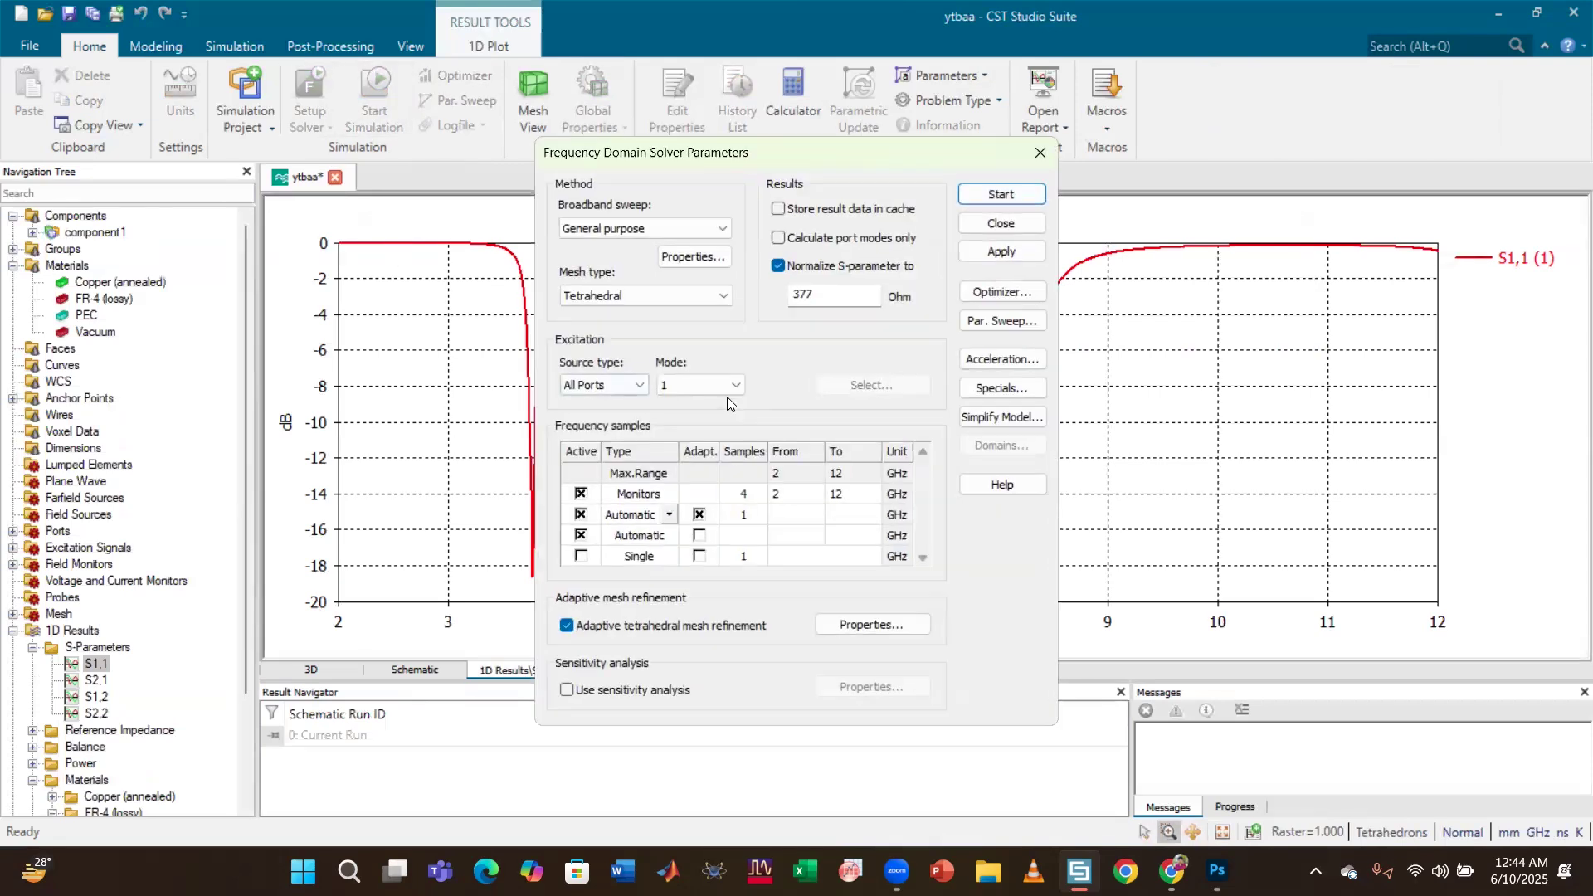
left_click(1002, 195)
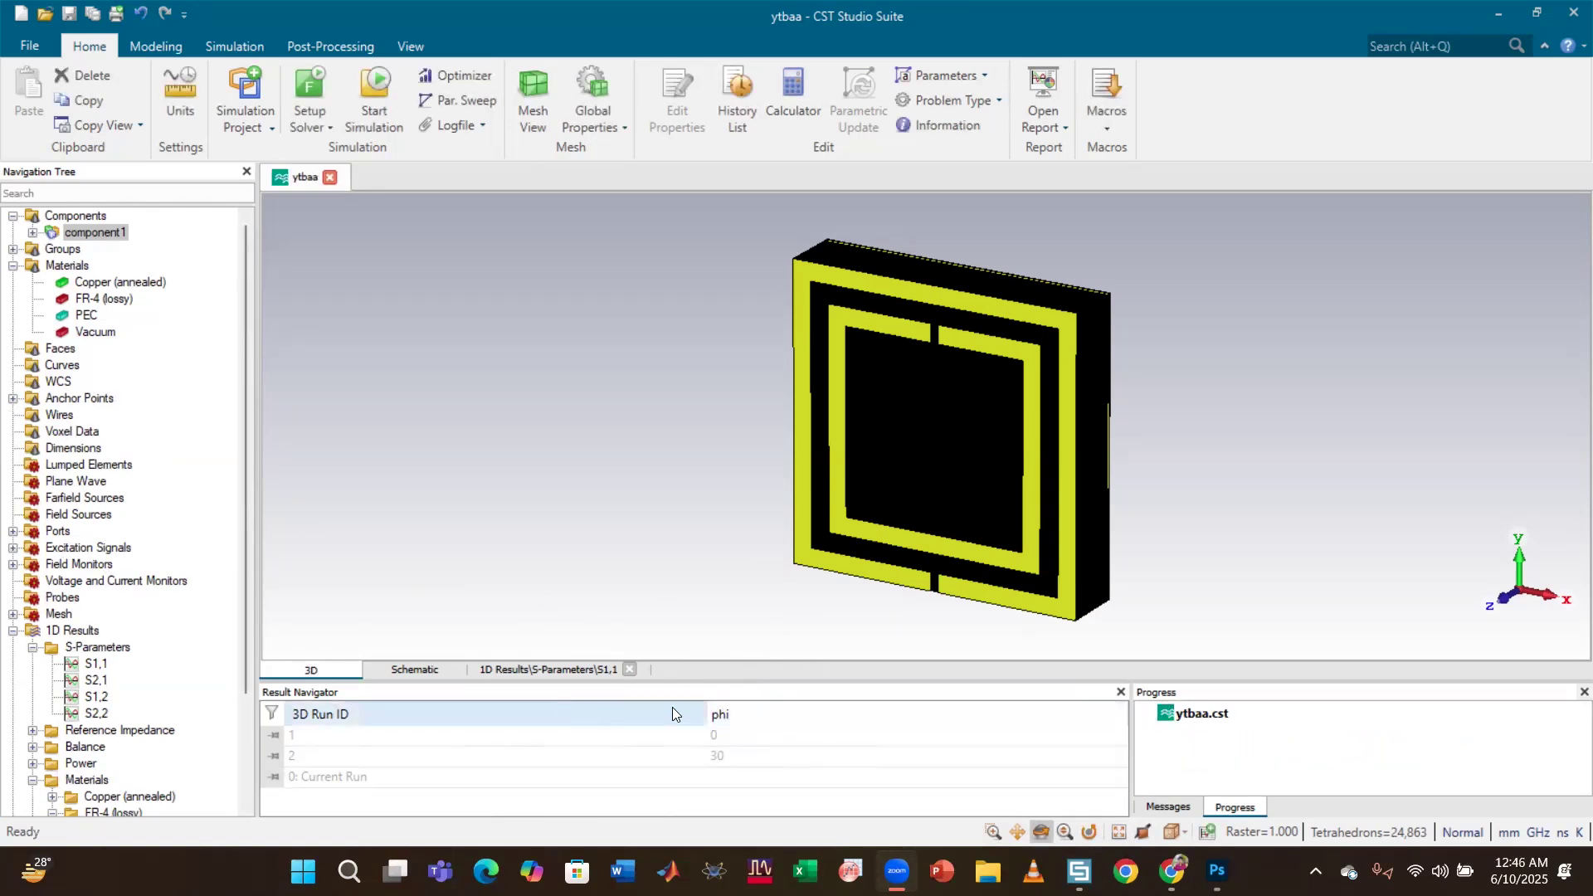
Display the S1,1 result and compare the phi=0 and phi=30 runs one at a time.
left_click(96, 665)
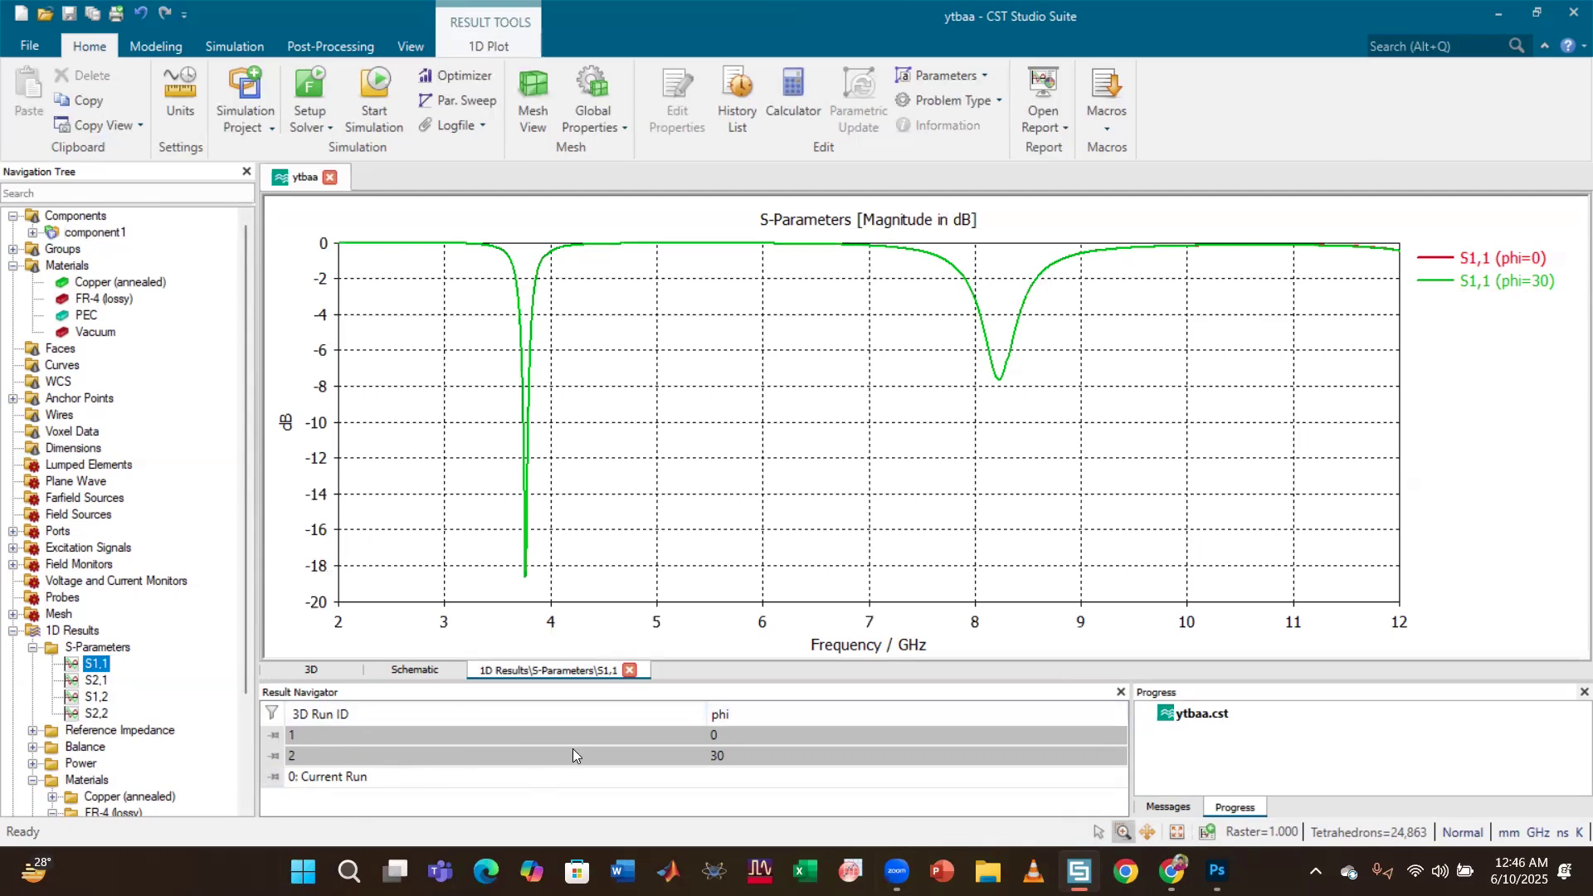
left_click(594, 732)
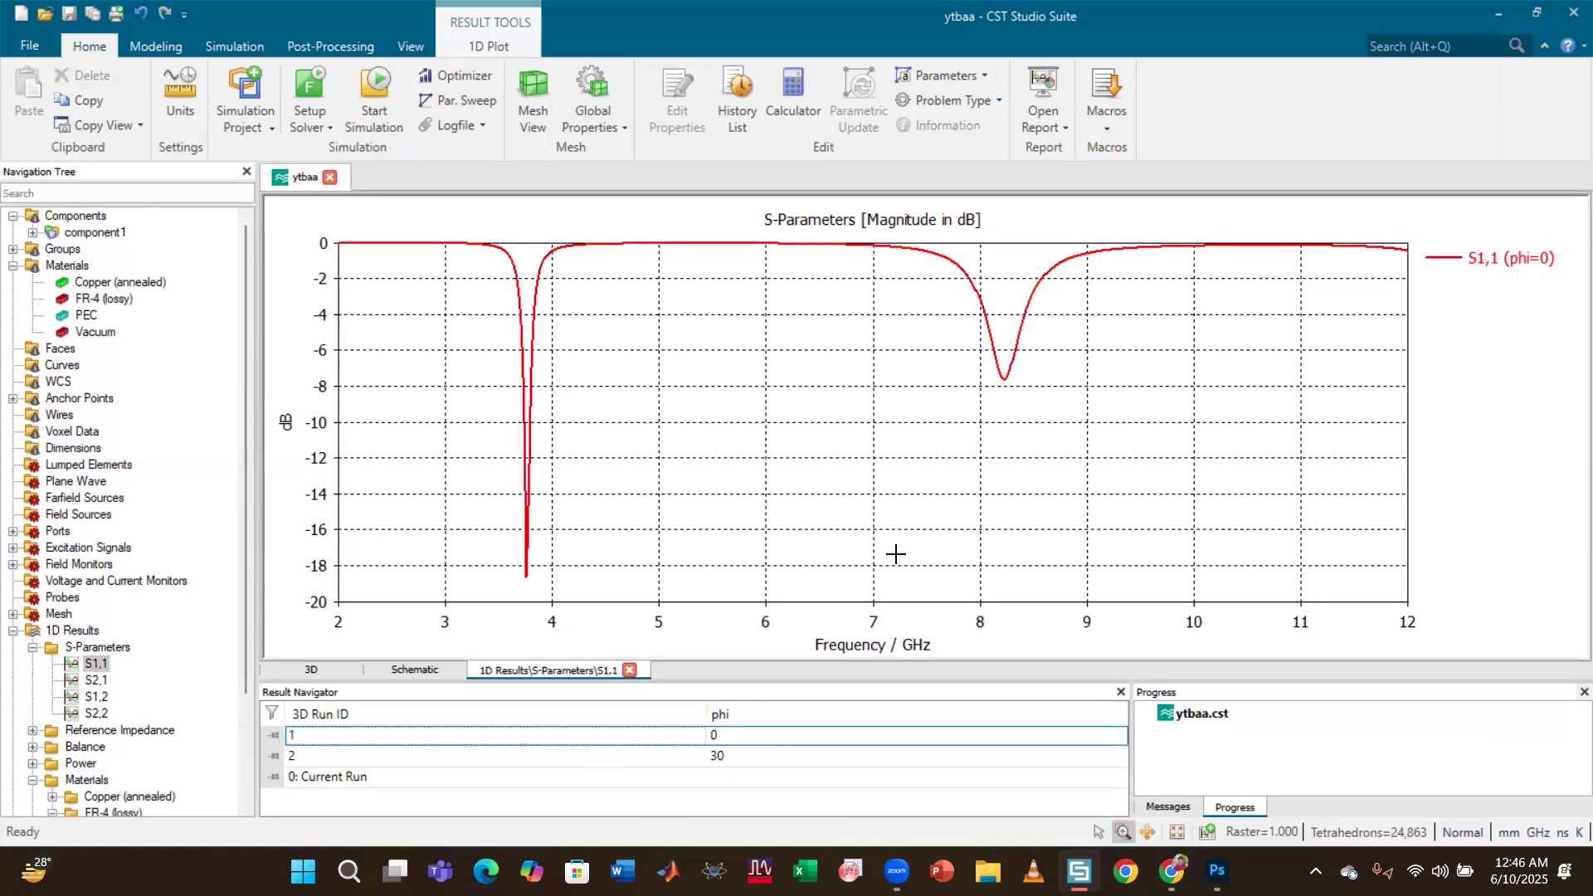
left_click(606, 757)
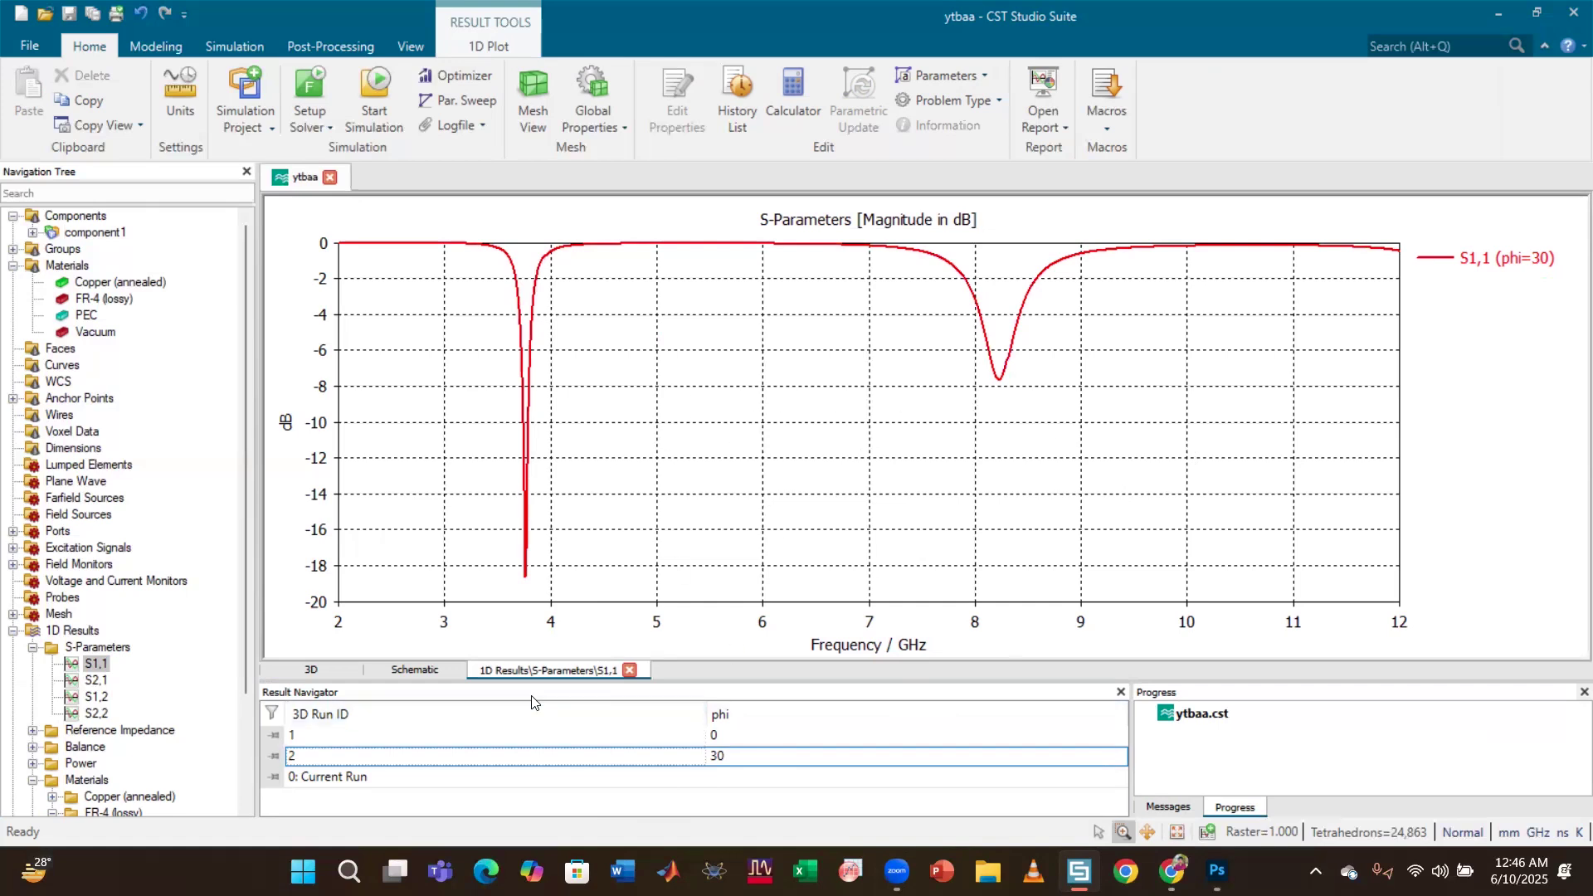
Compare the S2,1 curves of the phi=0 and phi=30 runs, and display S1,1 again for the phi=0 run.
left_click(107, 681)
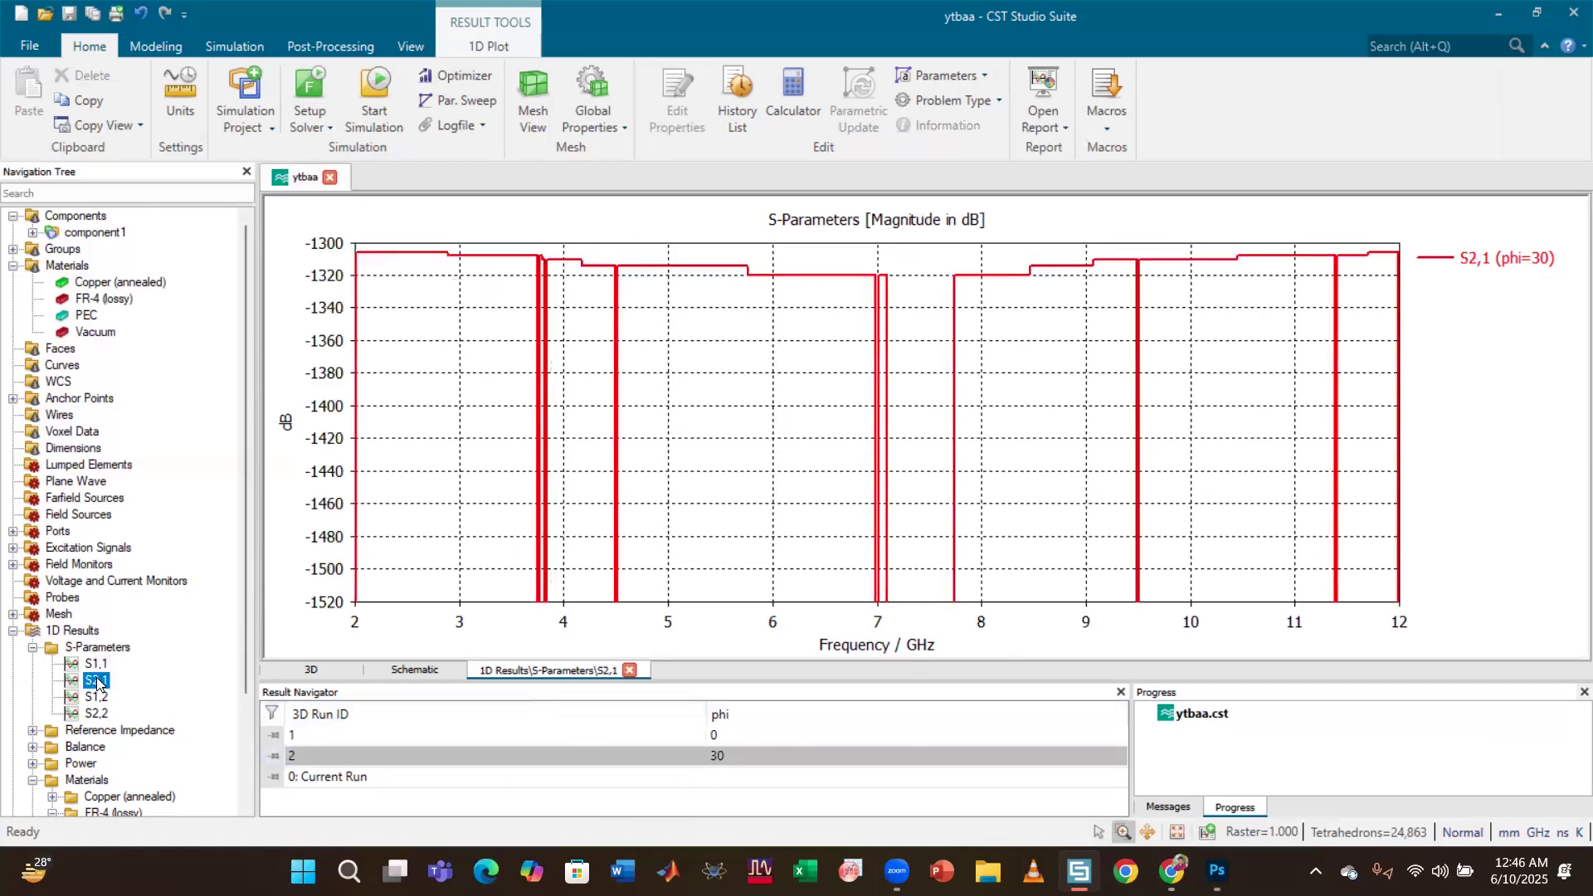
left_click(591, 739, "ctrl")
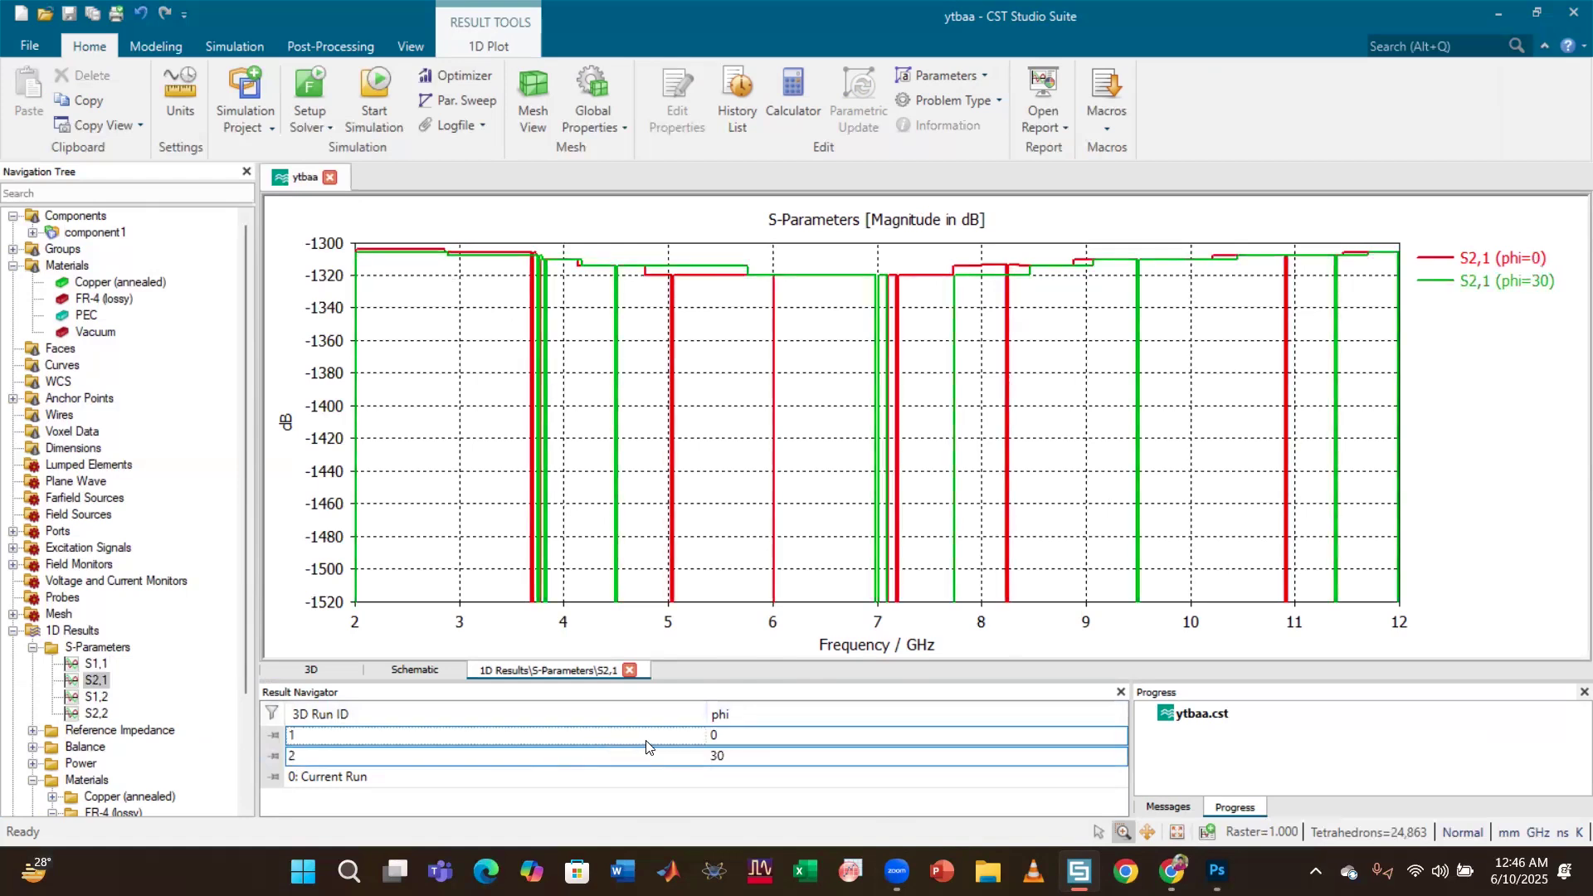
left_click(596, 758)
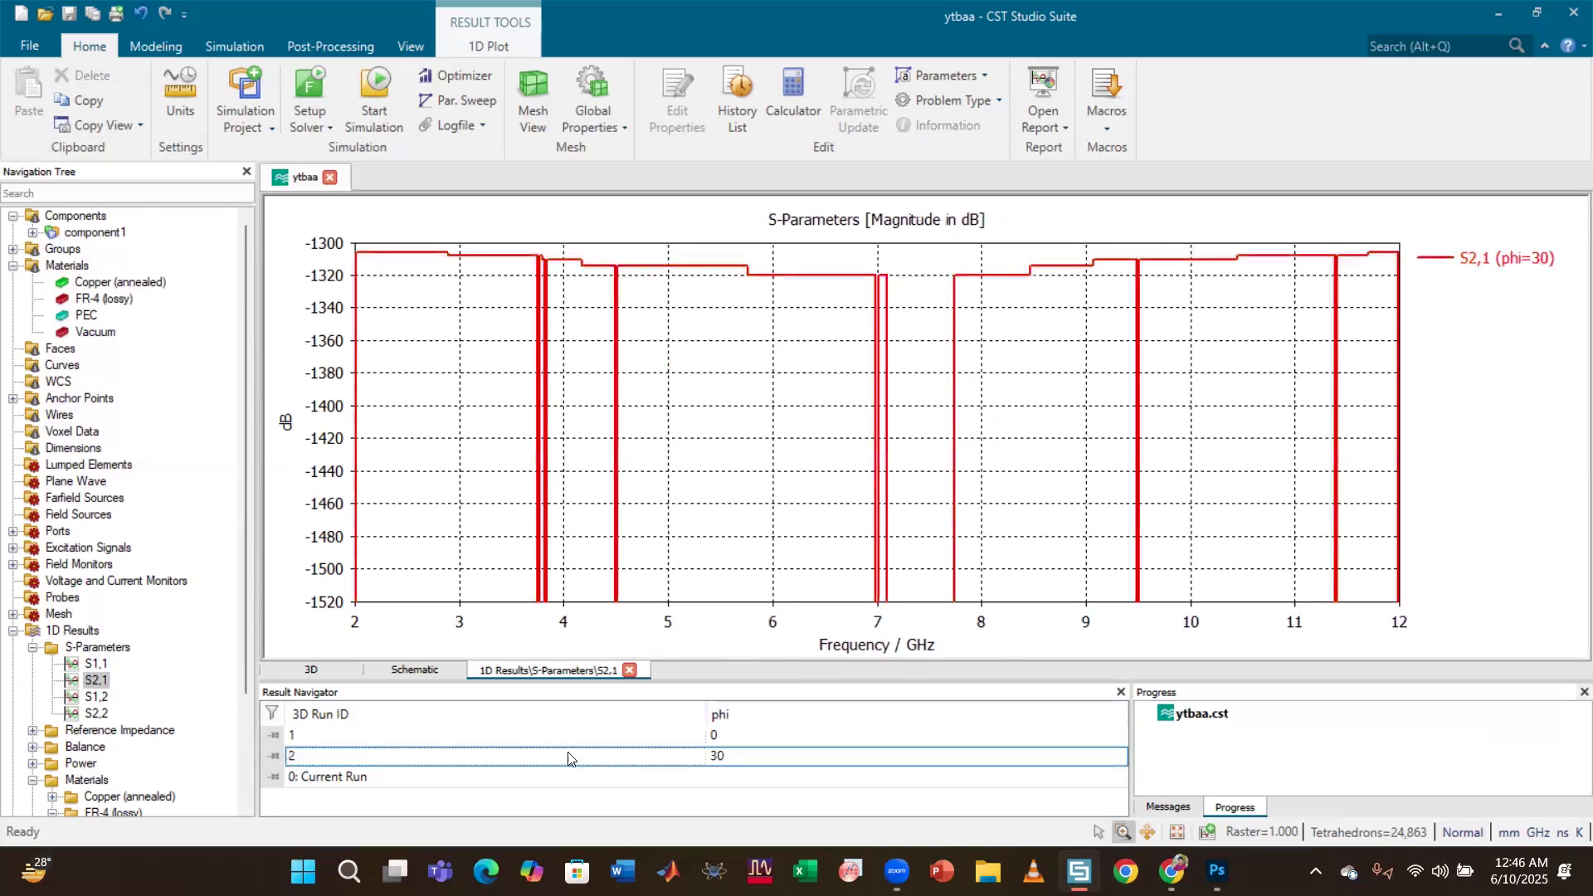
left_click(615, 741, "ctrl")
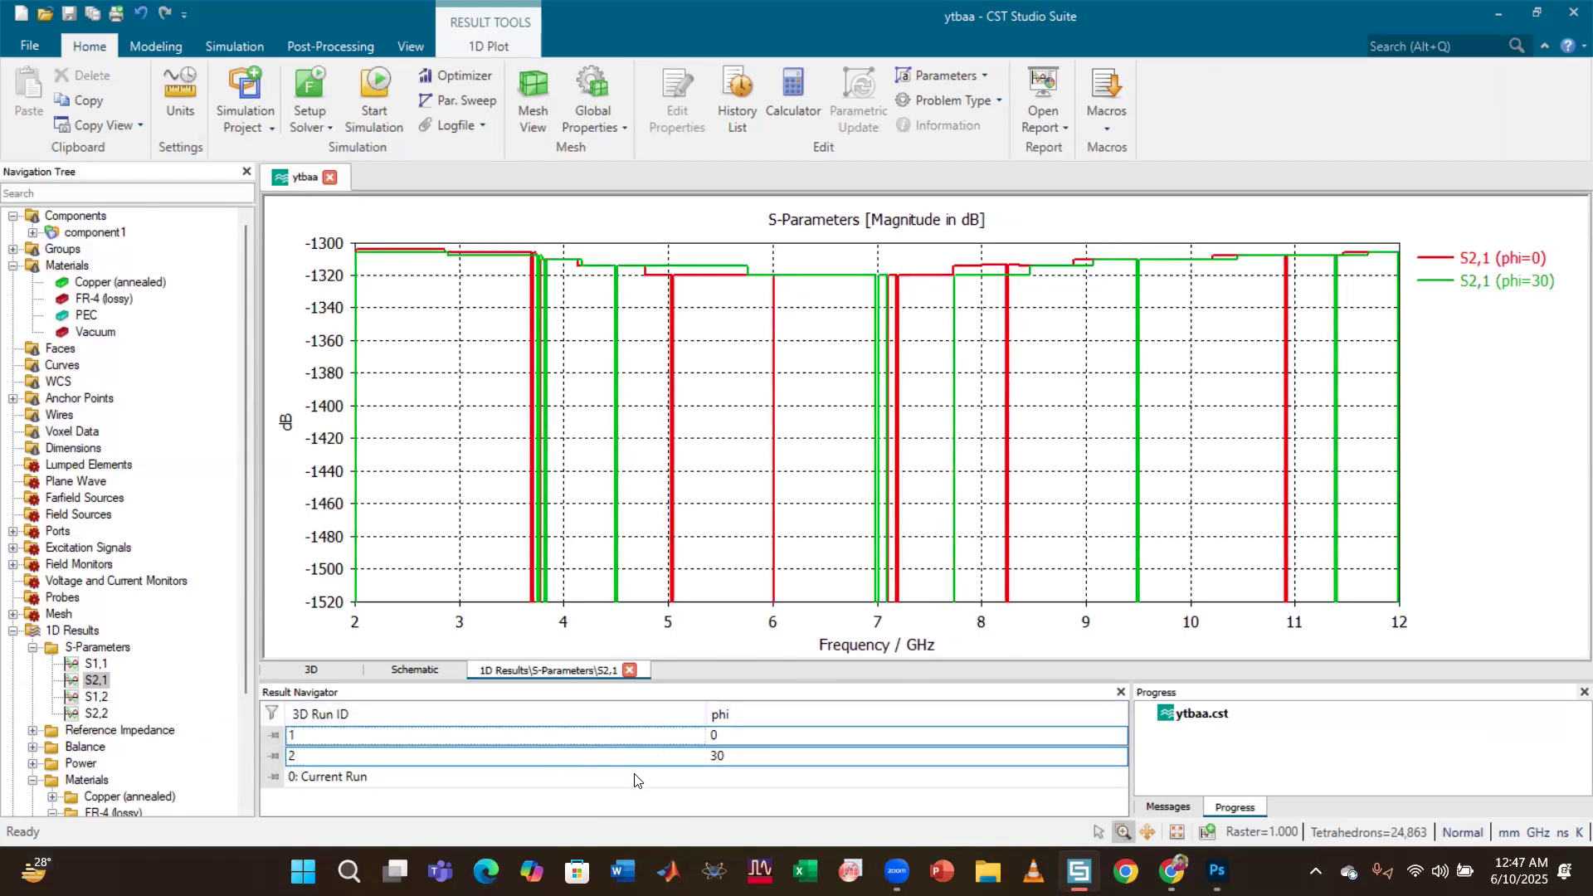
left_click(105, 663)
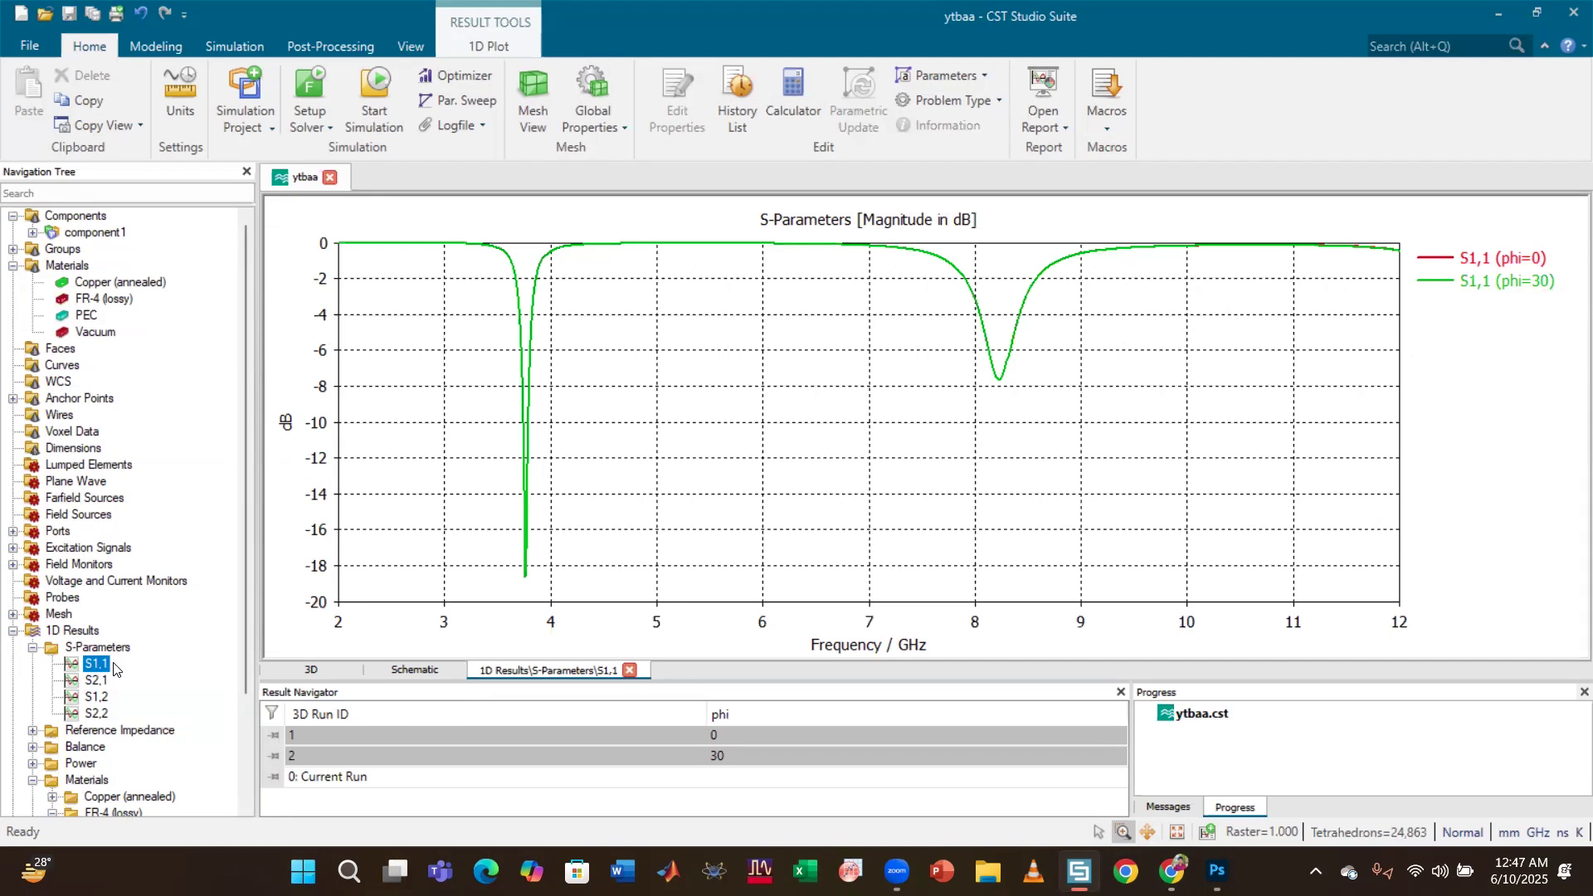
left_click(603, 736)
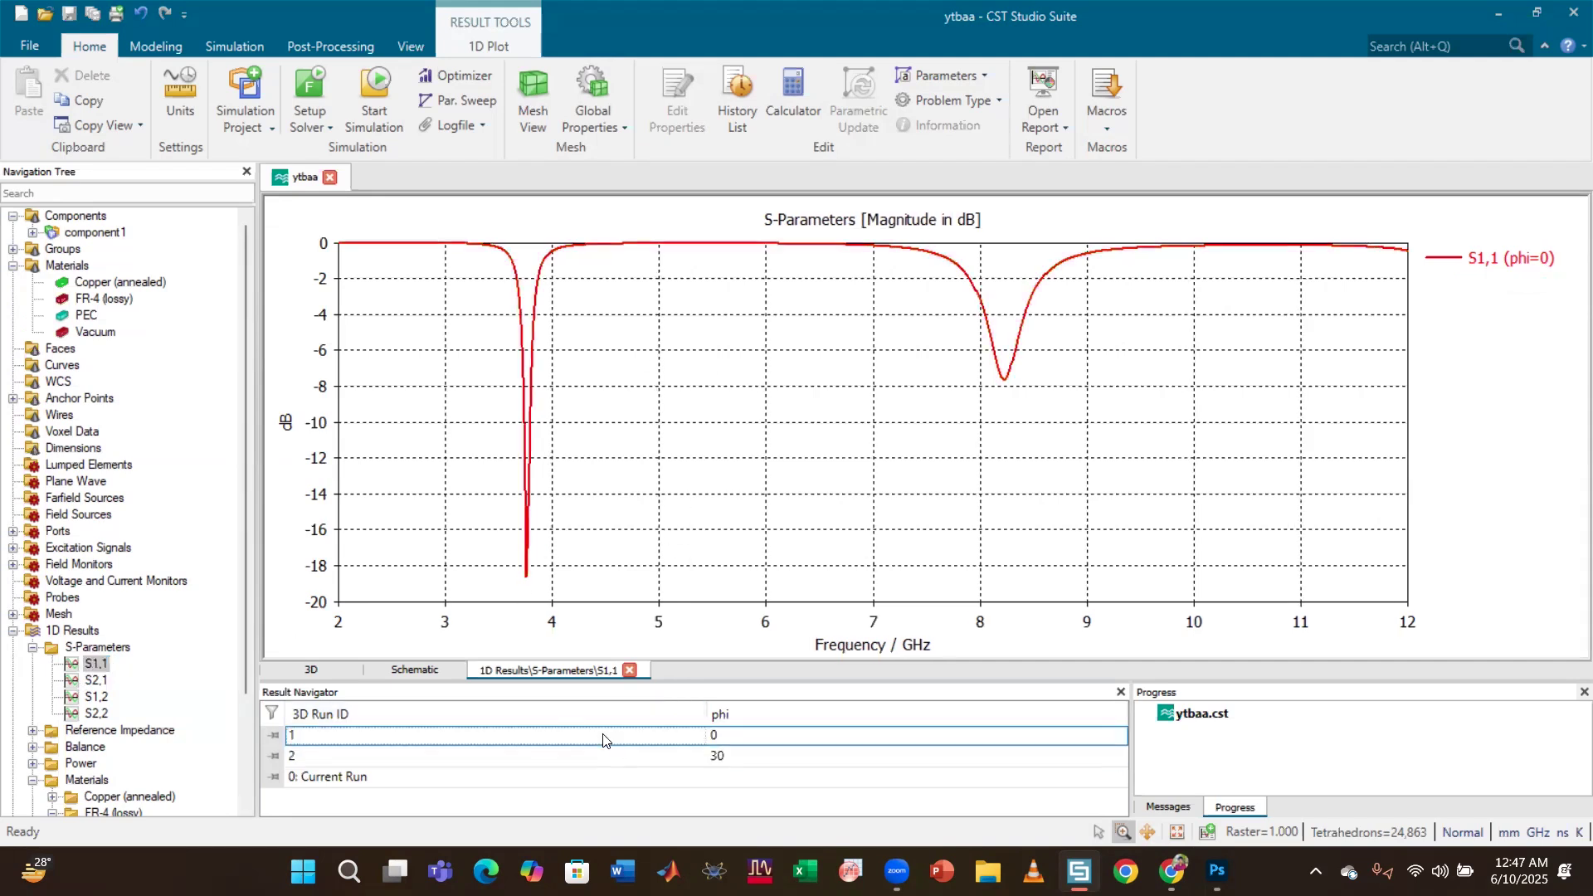
Set the phi parameter to 0 in the schematic's parameter list and store the current results in the result cache.
left_click(430, 672)
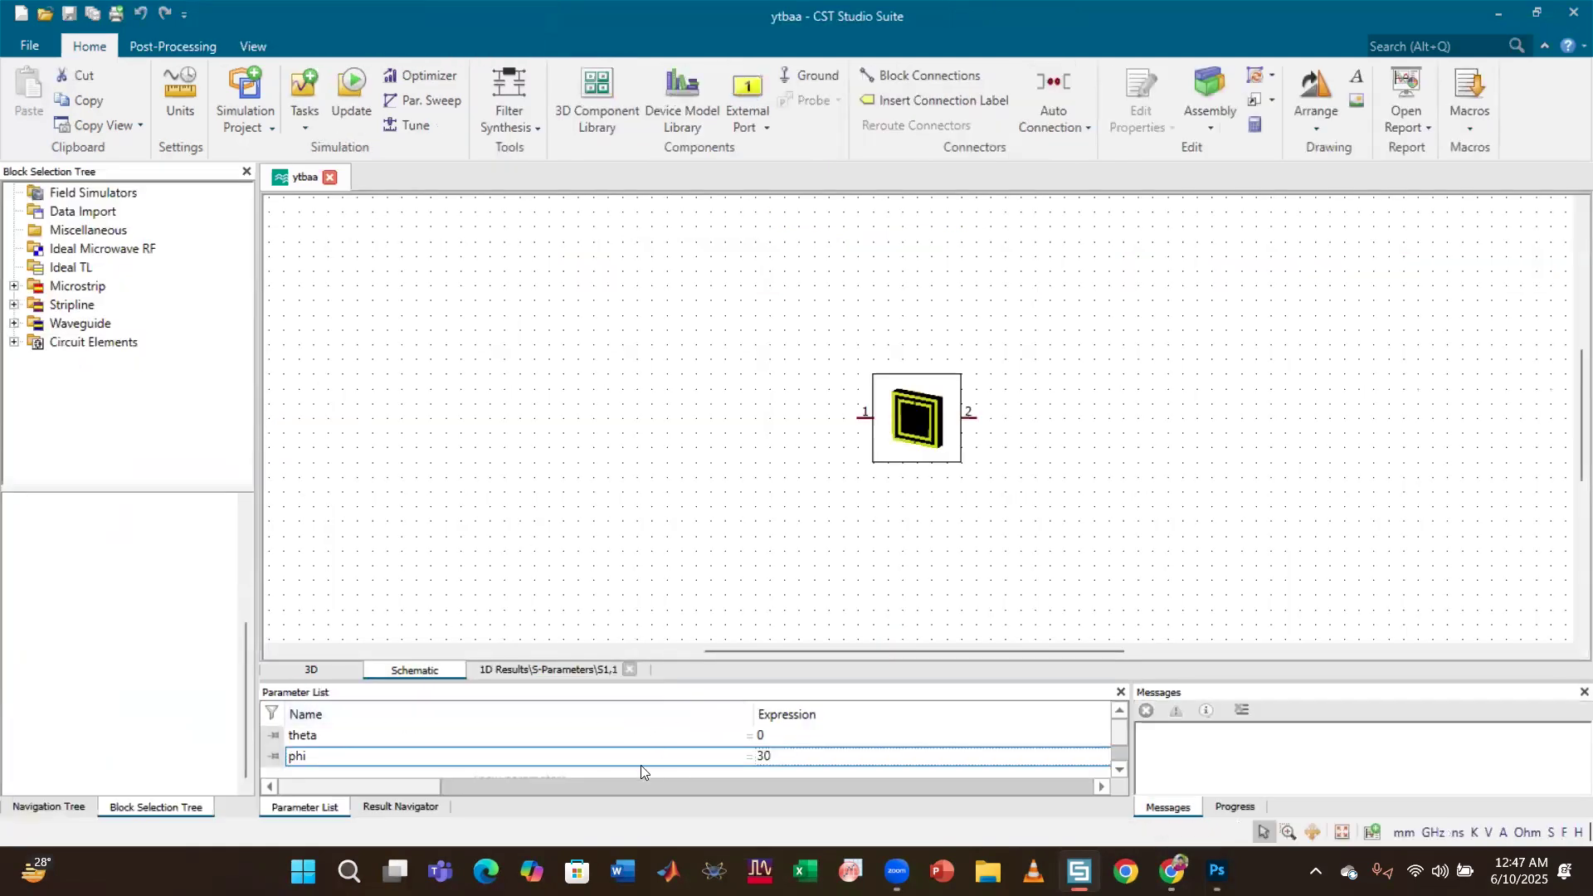
left_click(790, 755)
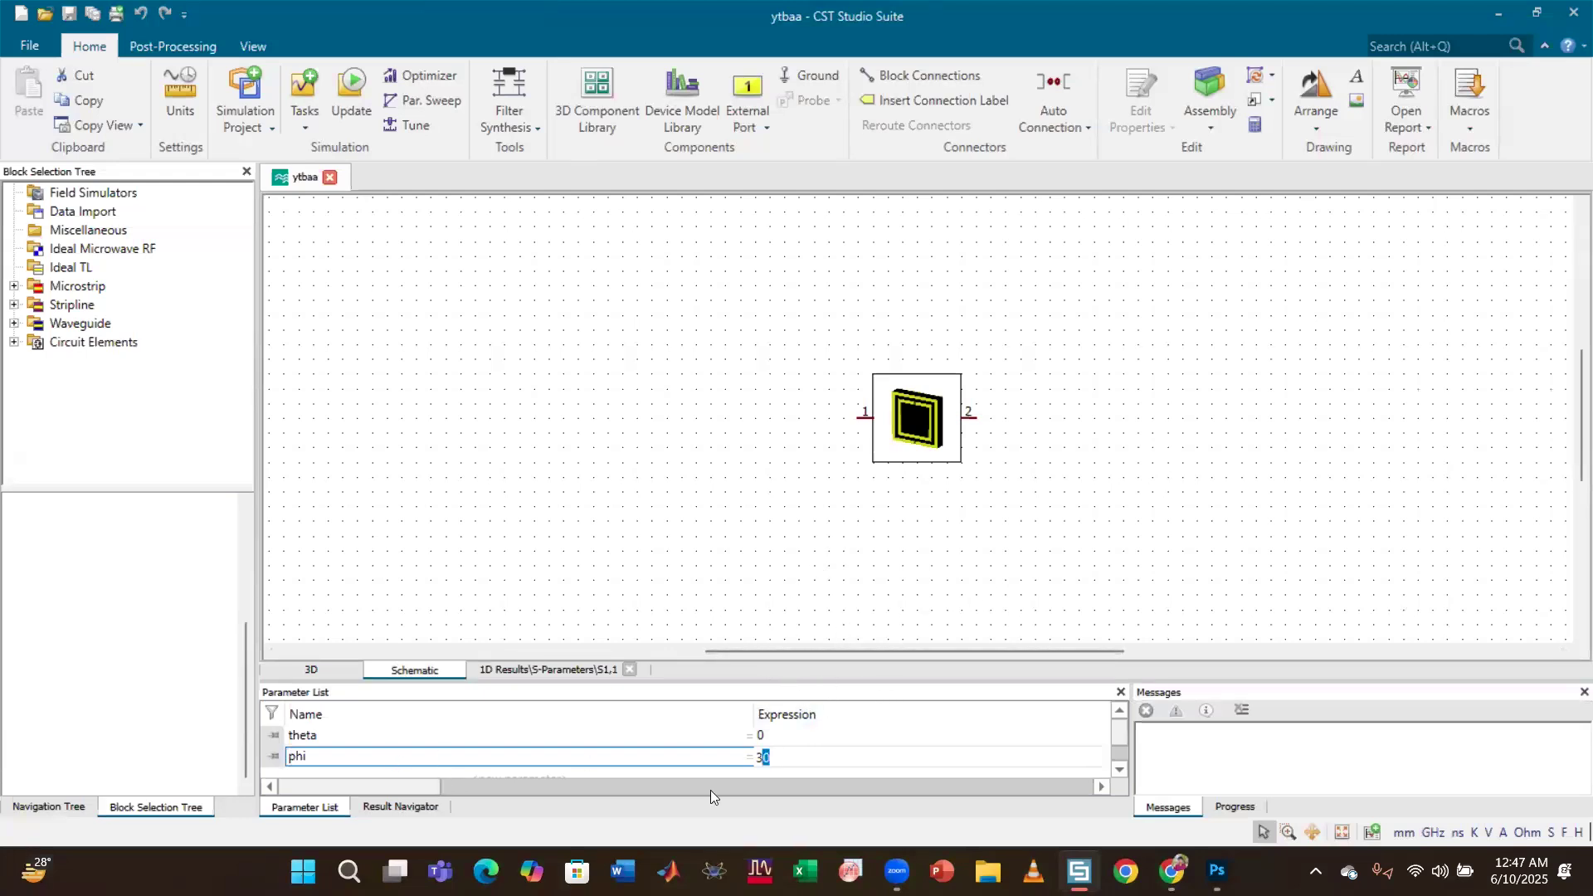
key("ctrl+a")
type("0")
key("Return")
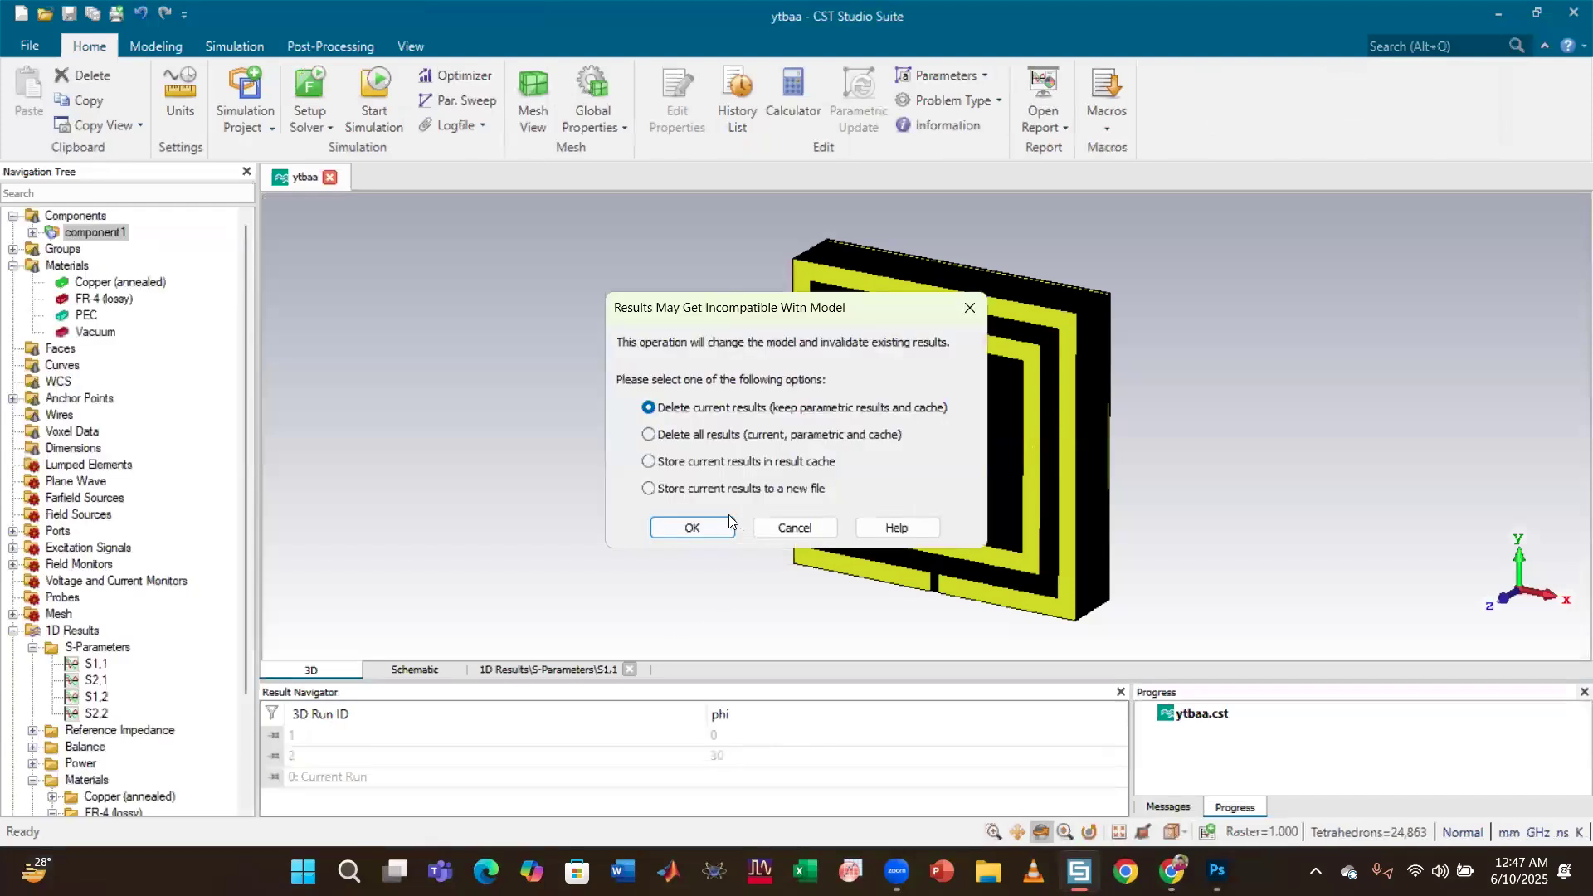
left_click(651, 462)
left_click(692, 528)
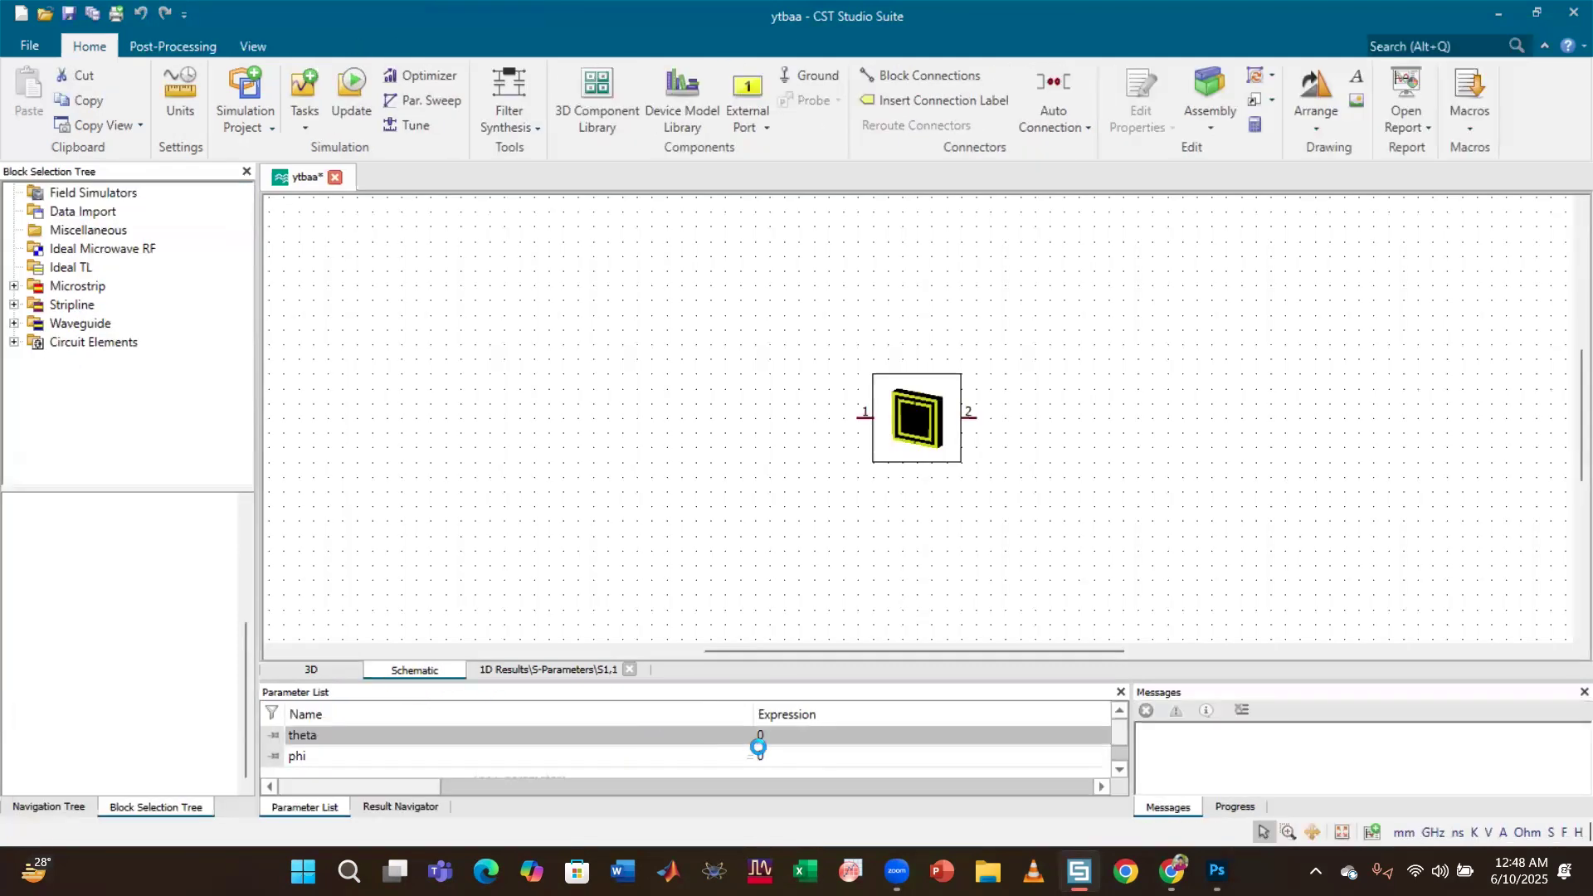
Set the theta parameter to 60 in the parameter list.
double_click(758, 735)
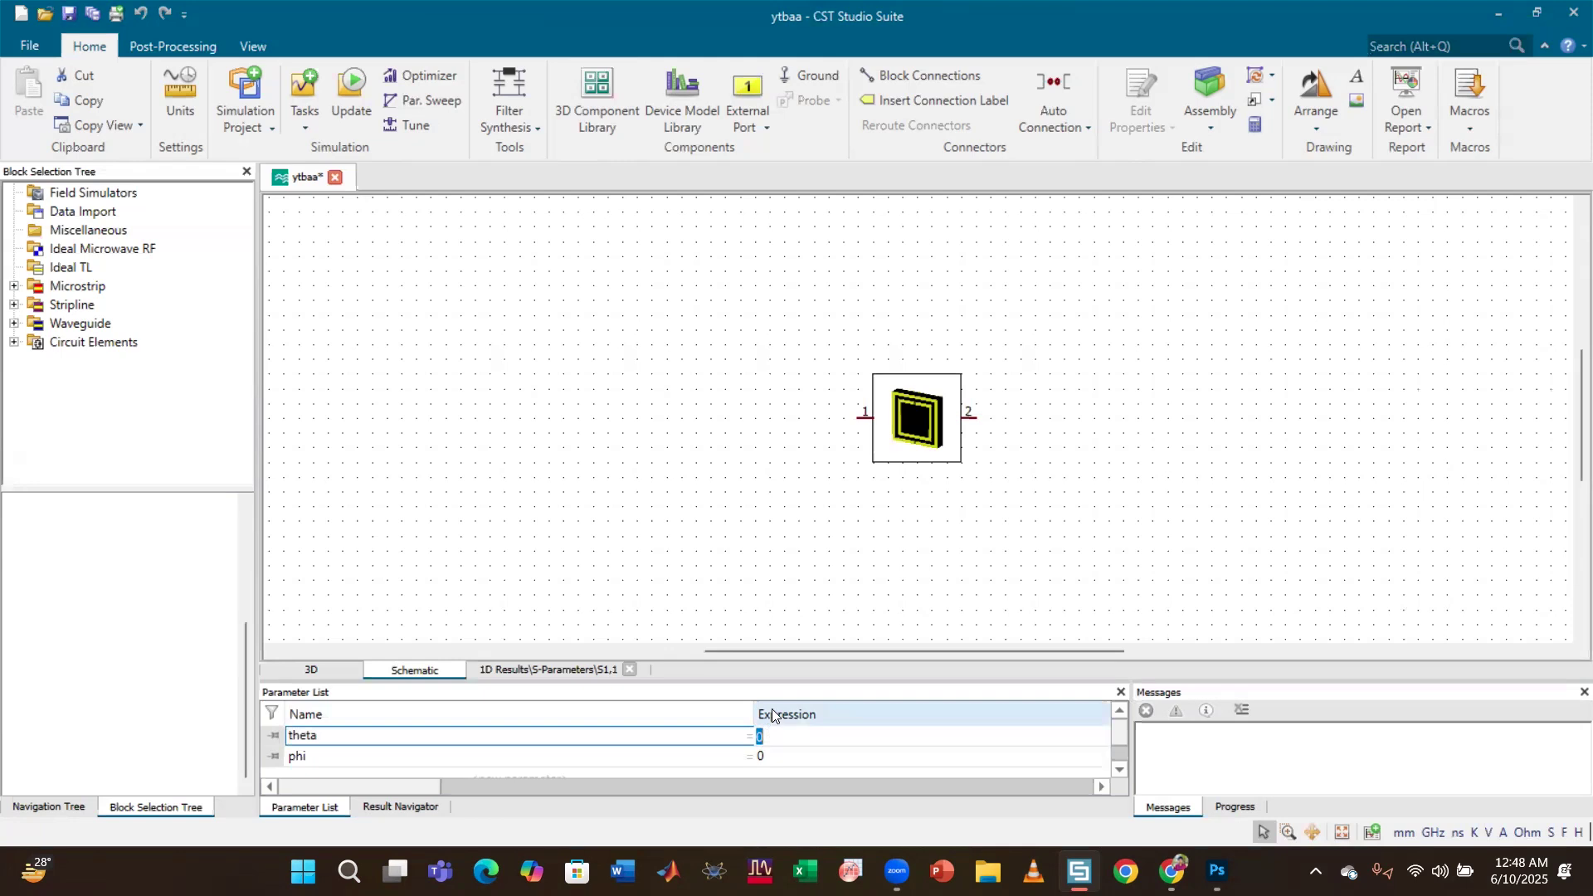
type("3")
key("BackSpace")
type("60")
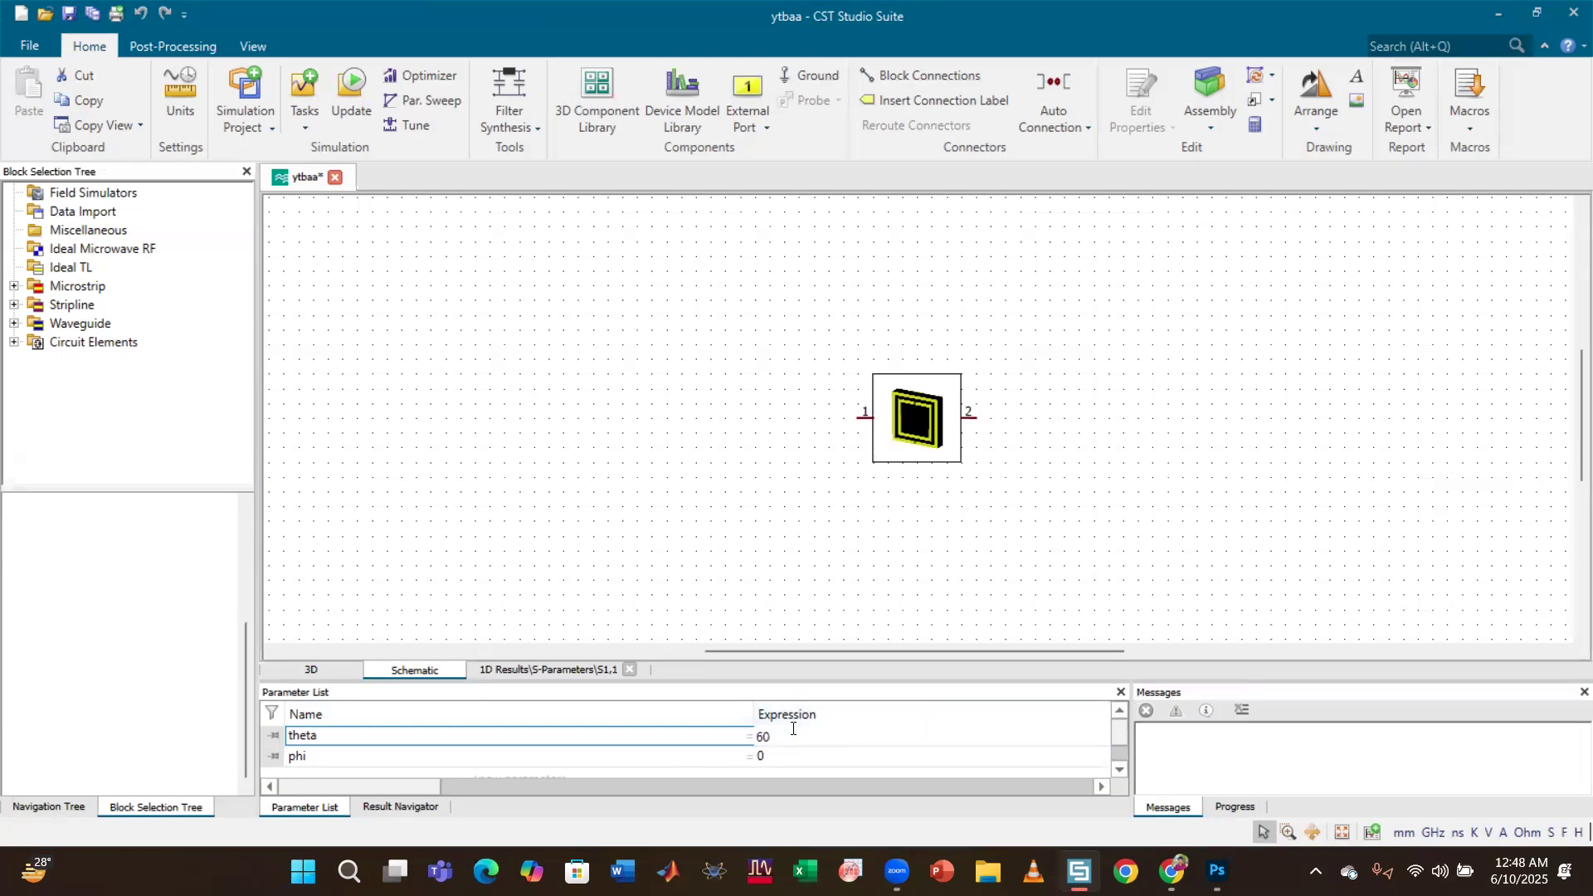
left_click(803, 735)
key("Return")
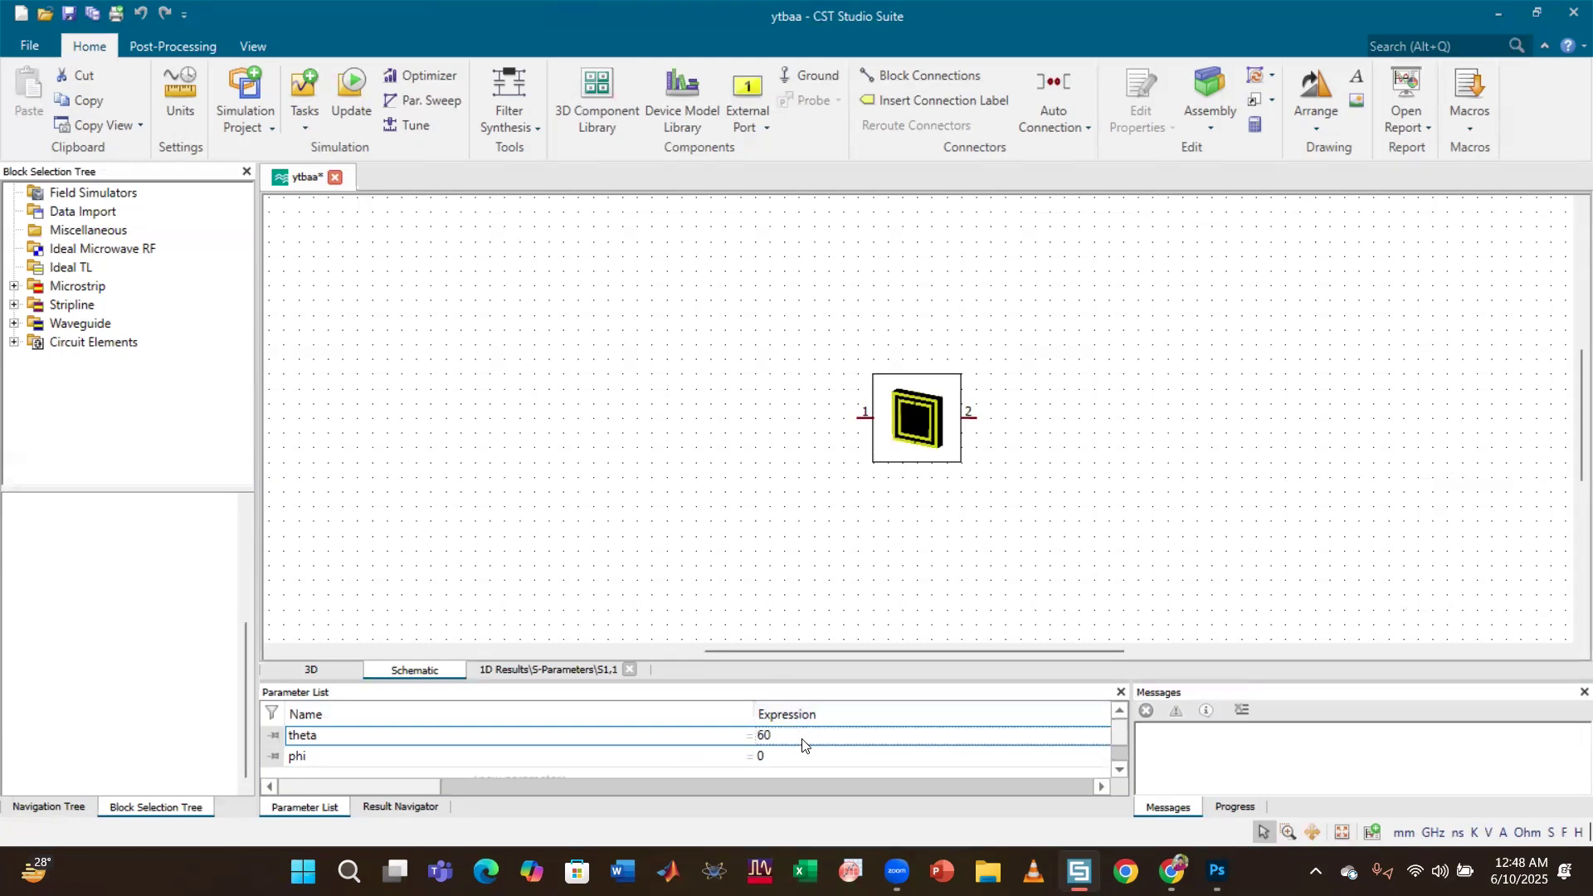
Display component1 in the 3D view and start the frequency domain solver for the updated theta and phi angles.
left_click(548, 670)
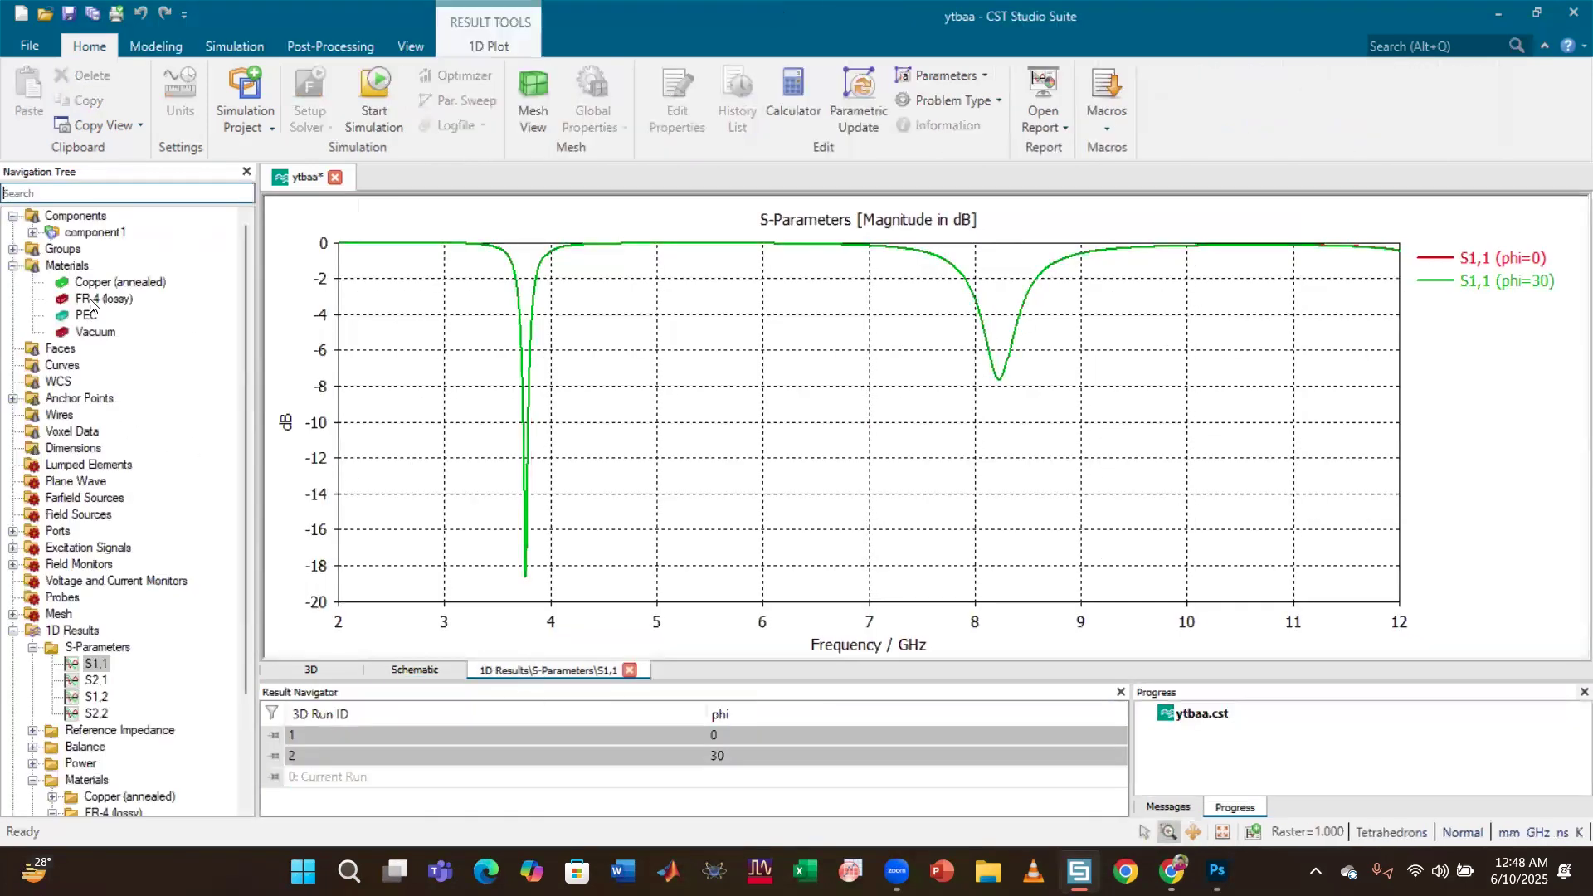
left_click(95, 232)
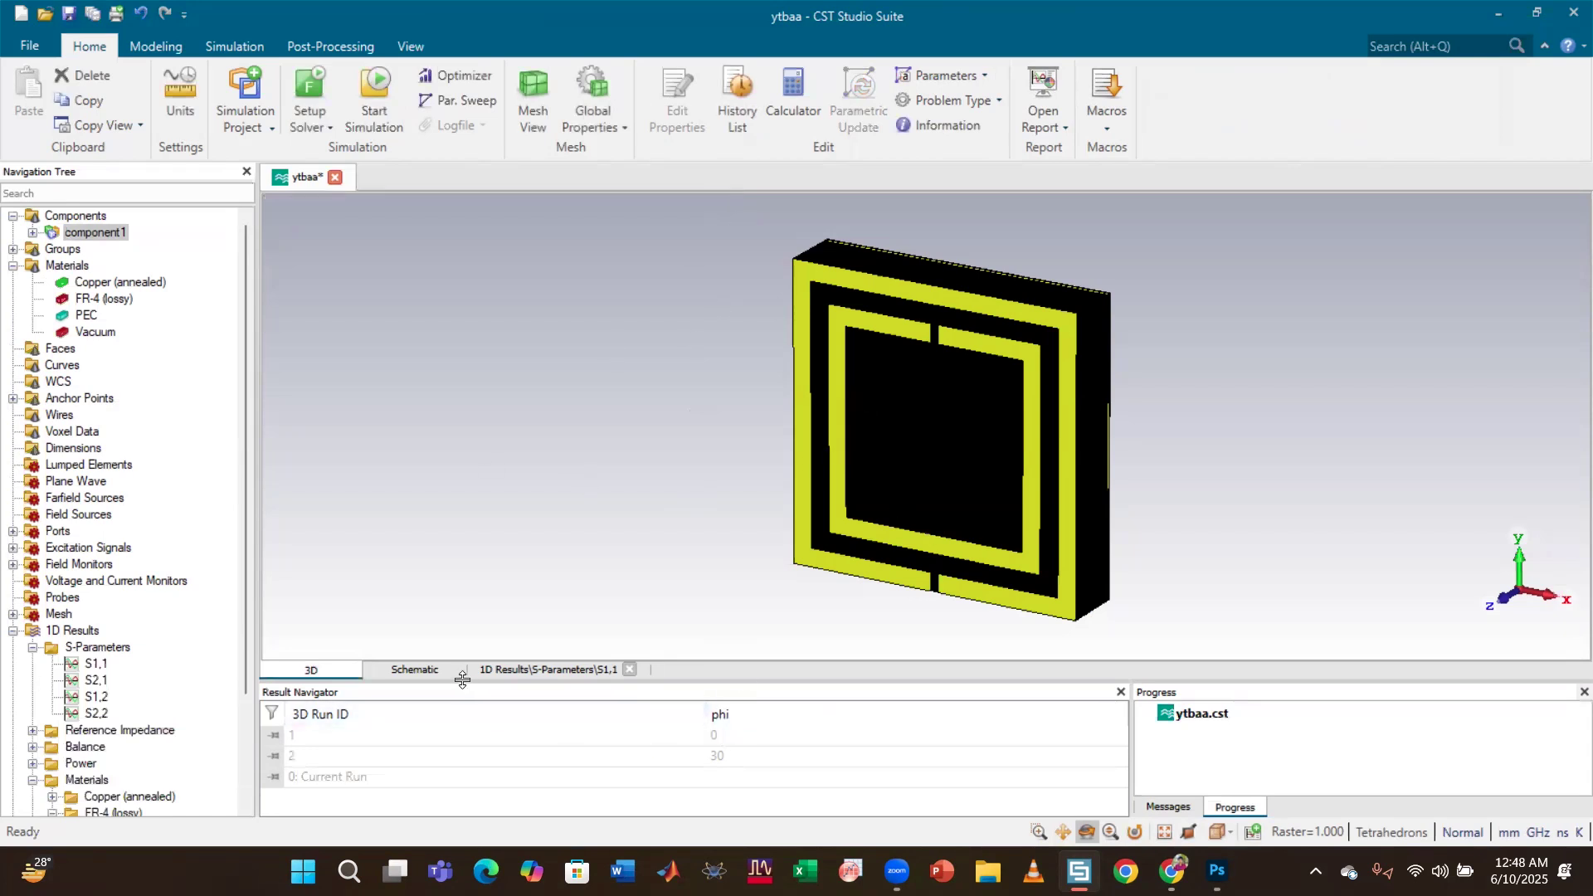
left_click(309, 89)
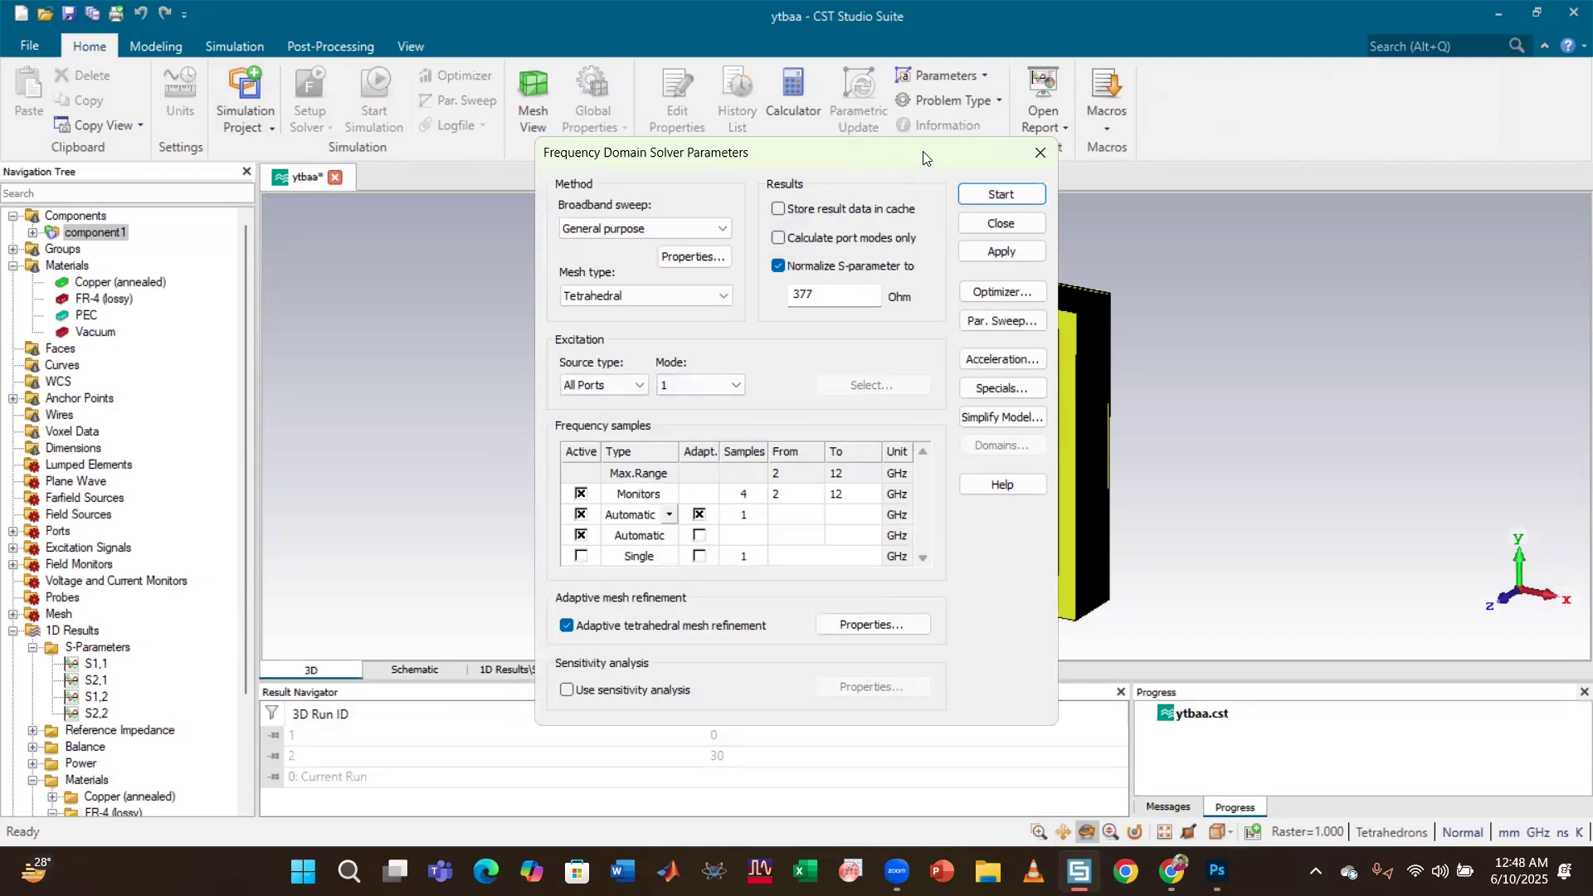
left_click_drag(923, 157, 1249, 132)
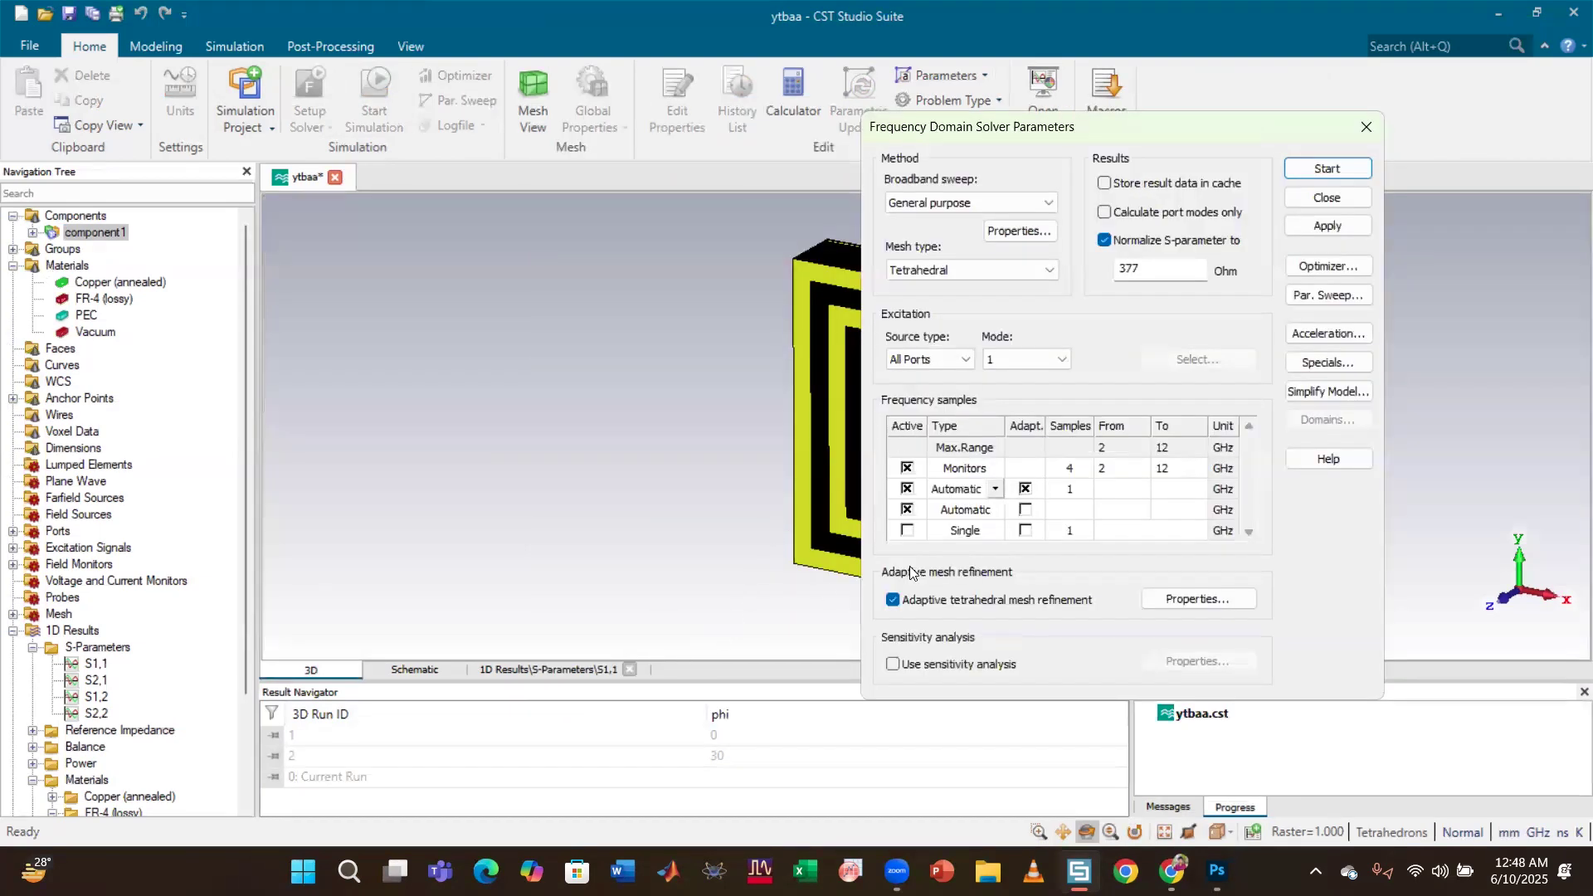
left_click(1328, 168)
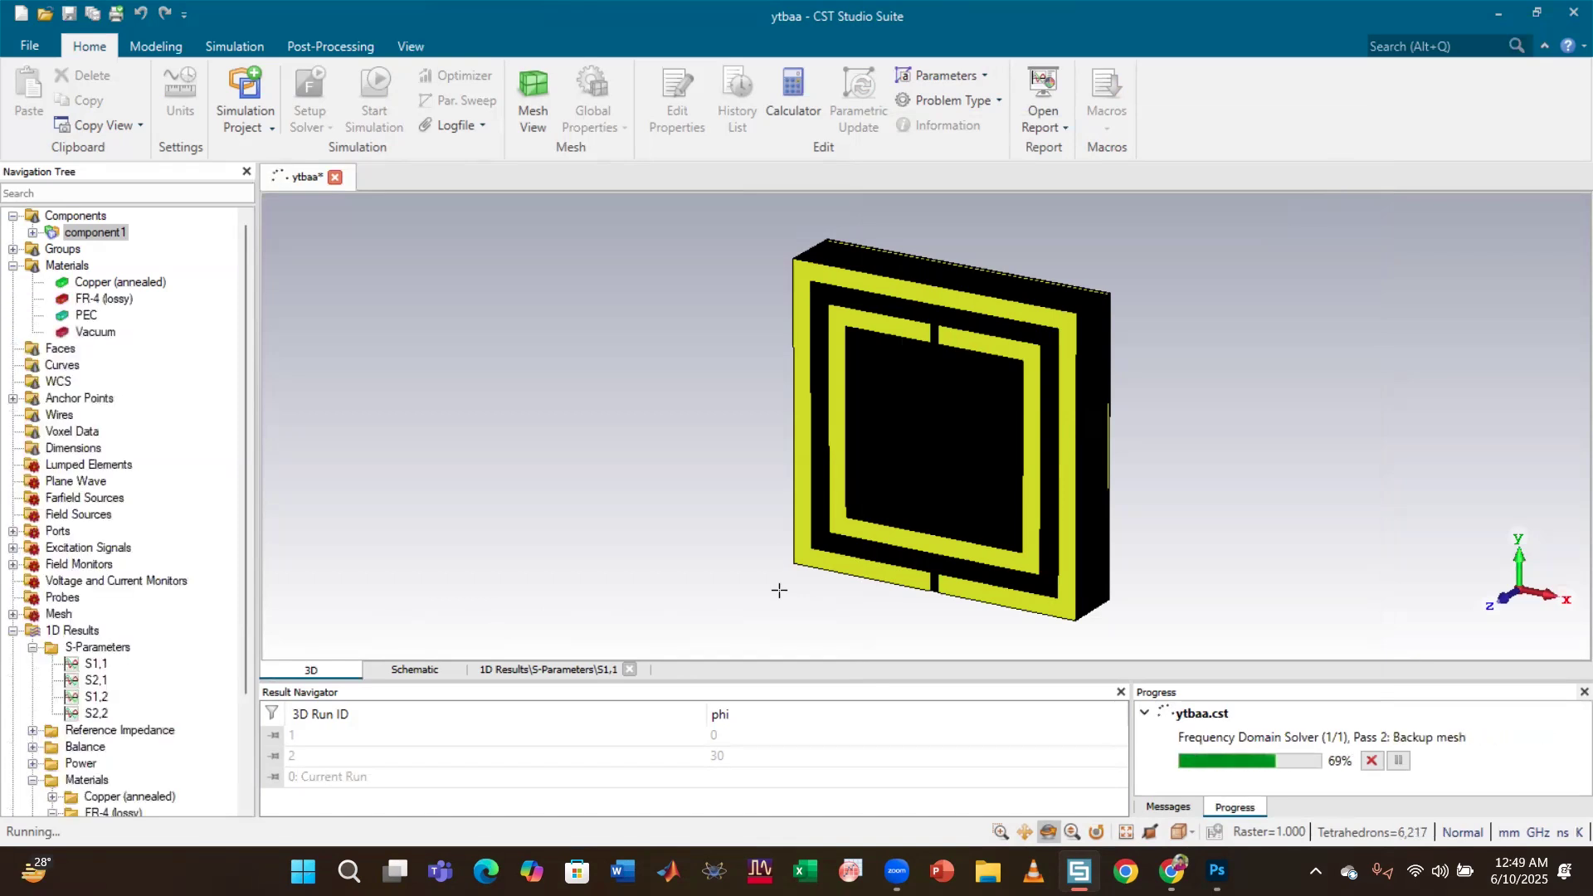
While the solver runs, view the stored S2,1 results of the phi=30 and phi=0 runs, finishing on the phi=0 curve.
left_click(96, 664)
left_click(96, 680)
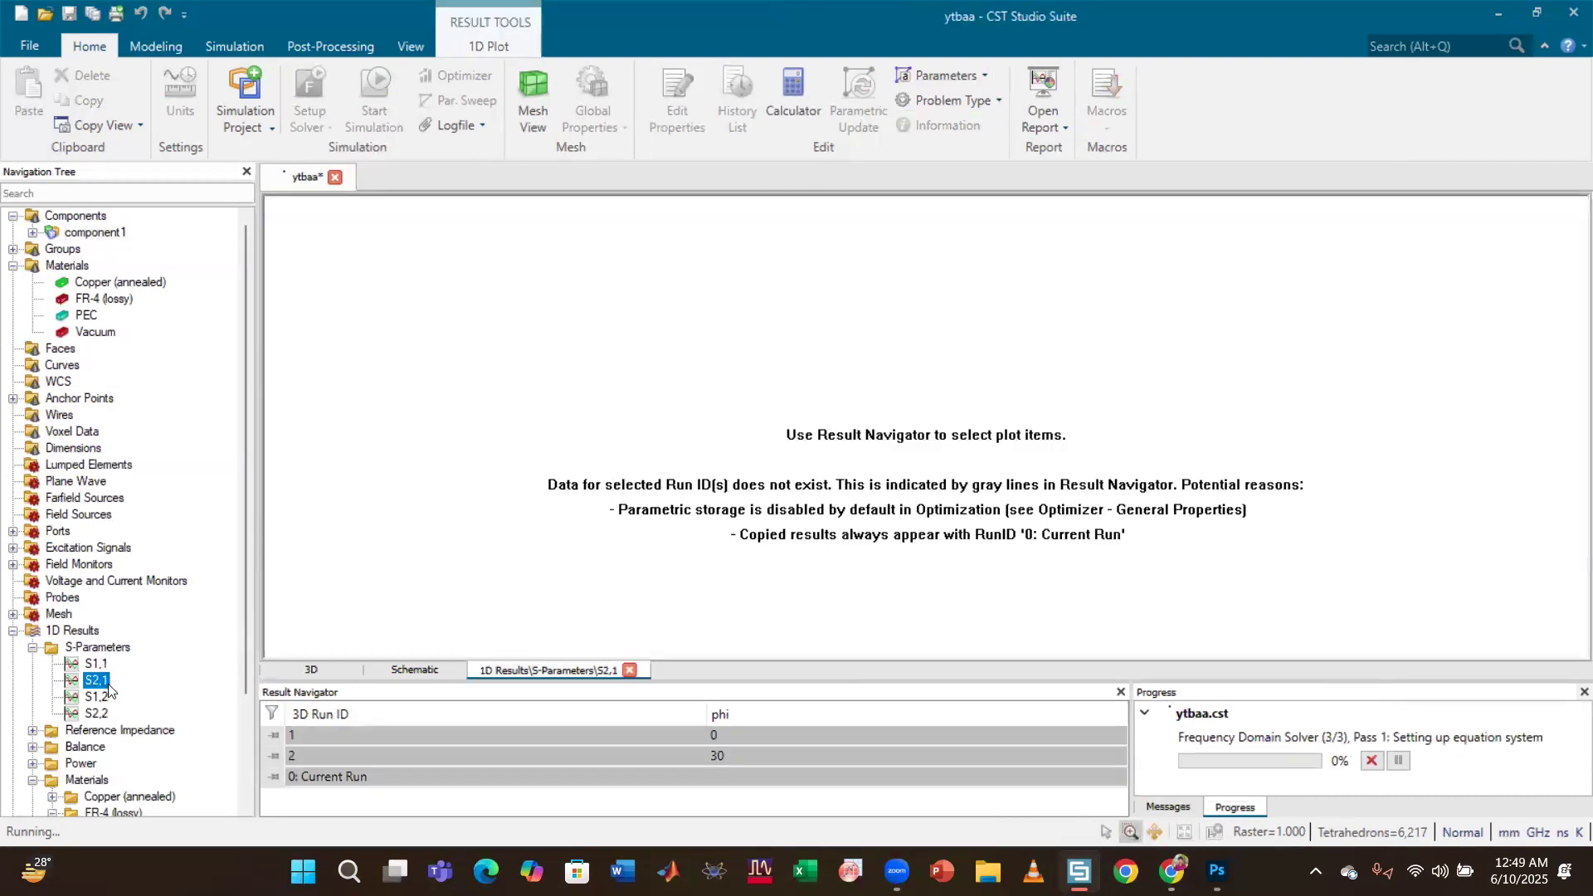
left_click(618, 759)
left_click(614, 737)
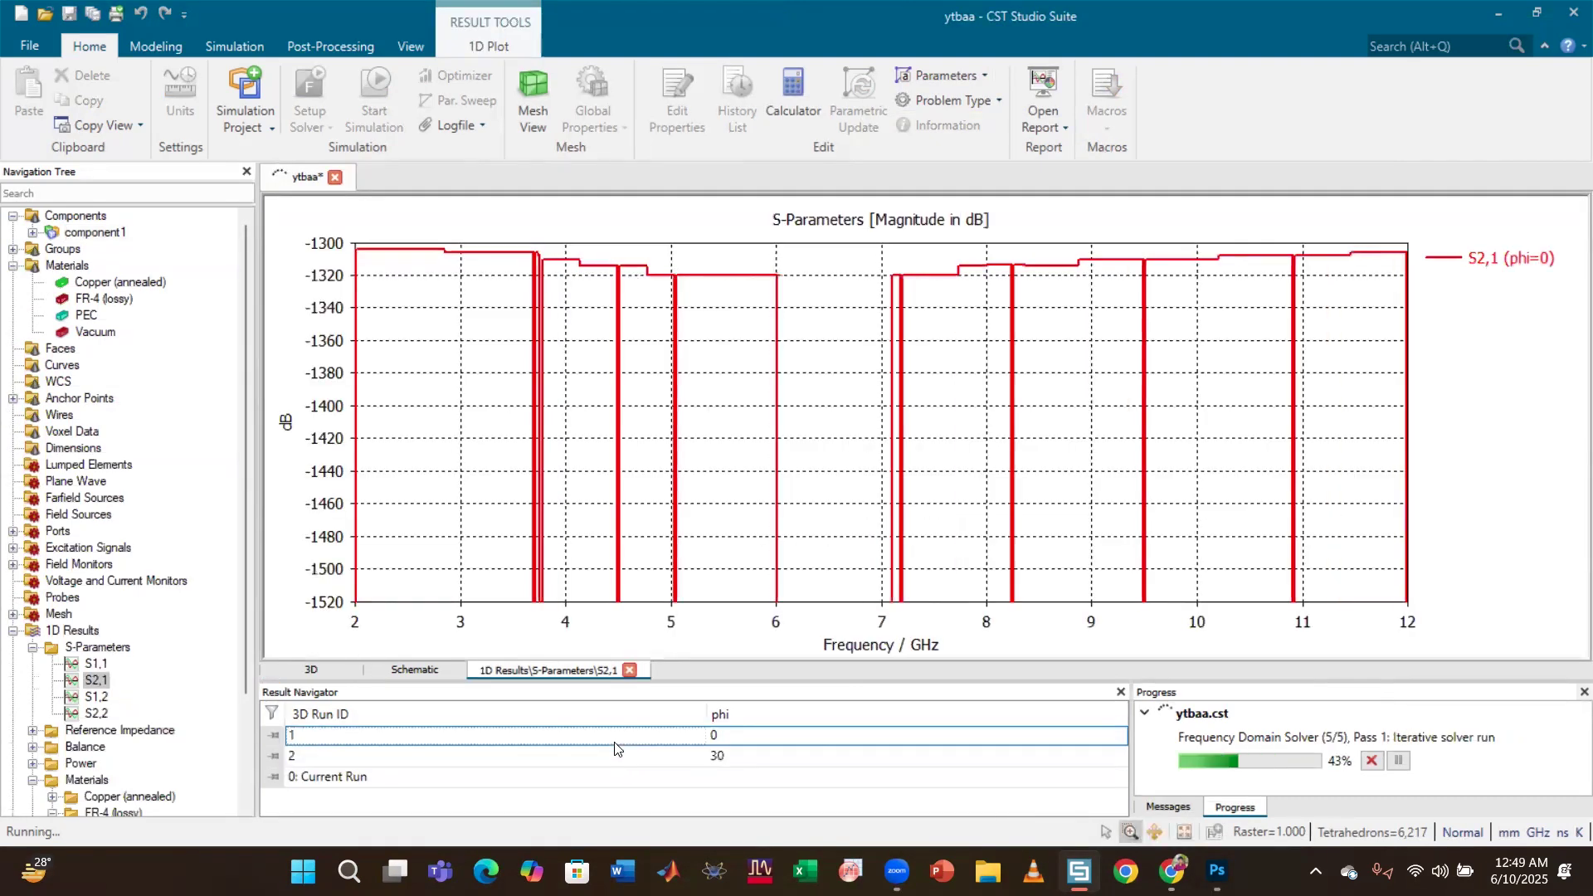
left_click(97, 680)
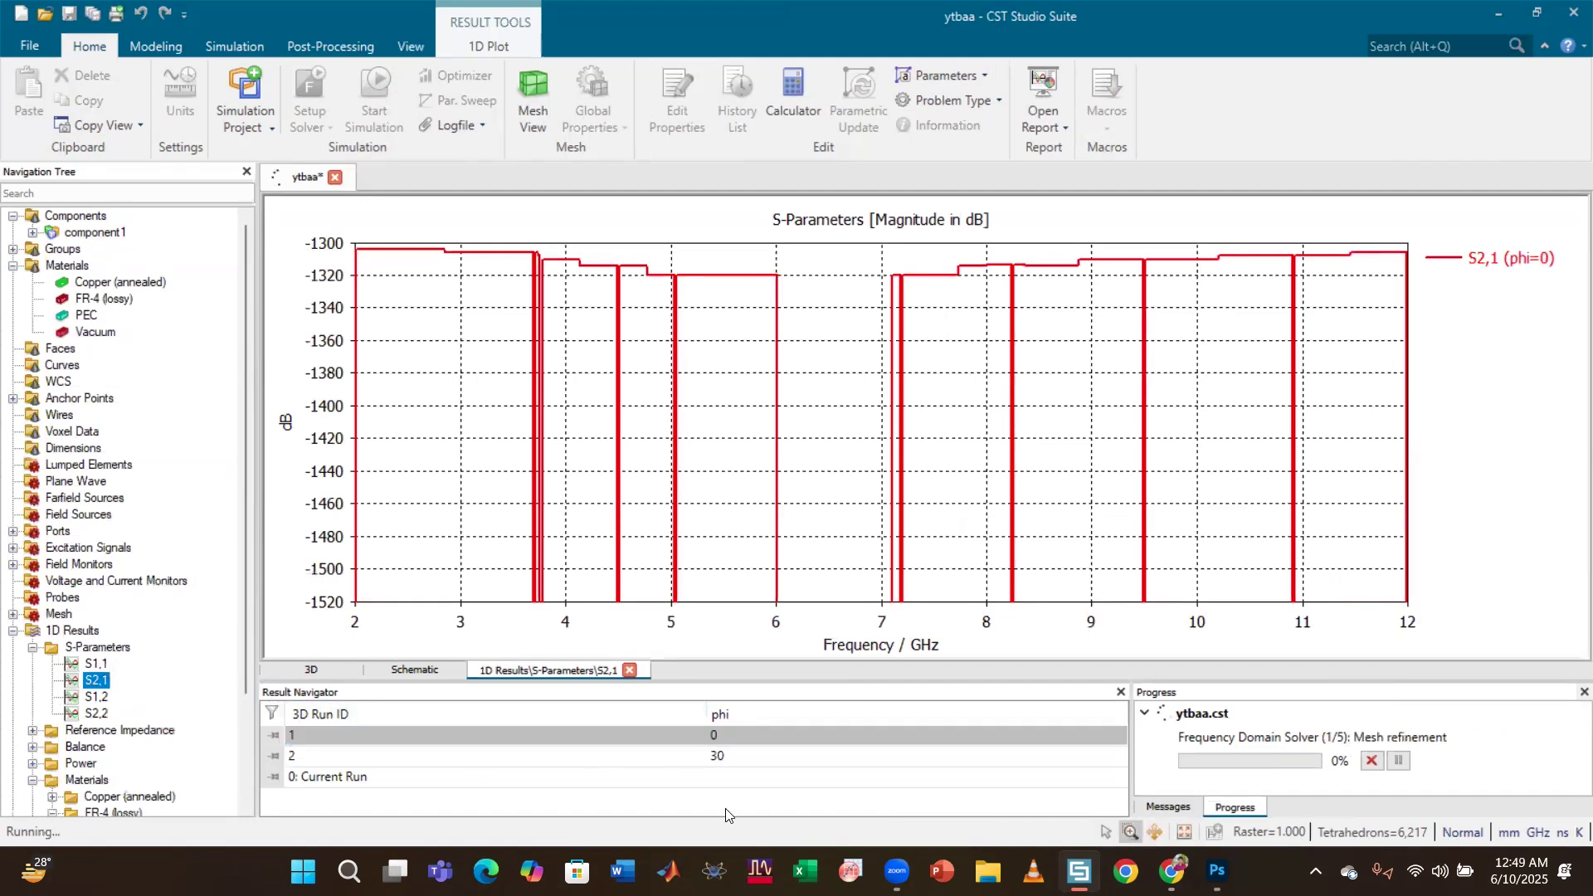
left_click(639, 756)
left_click(635, 735)
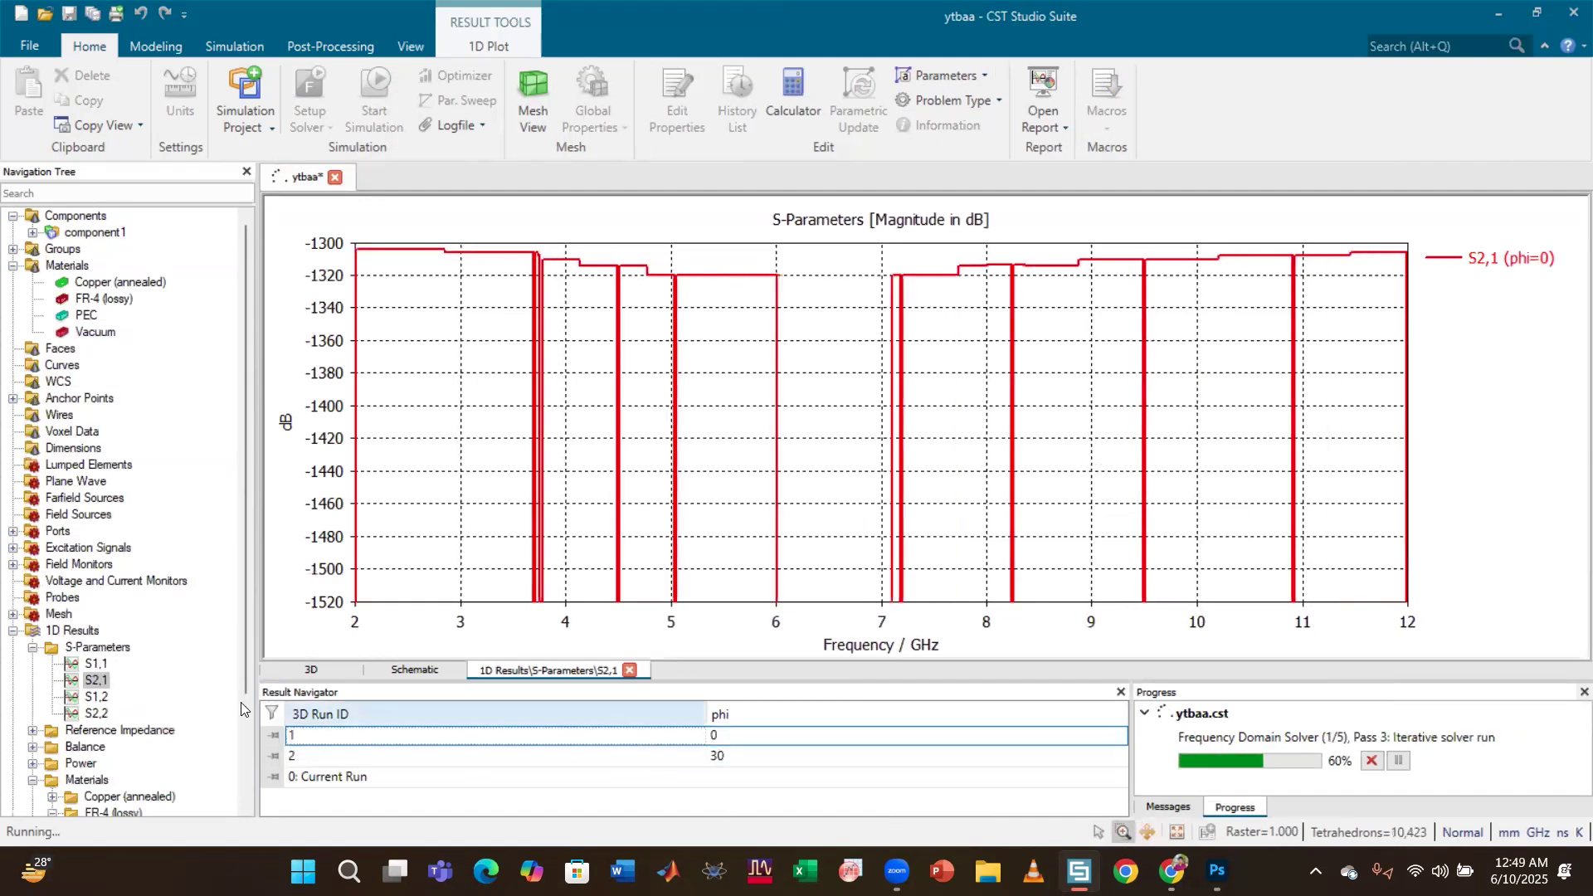
Display the S1,1 curve of the phi=0 run, and return to the 3D view of component1.
left_click(96, 664)
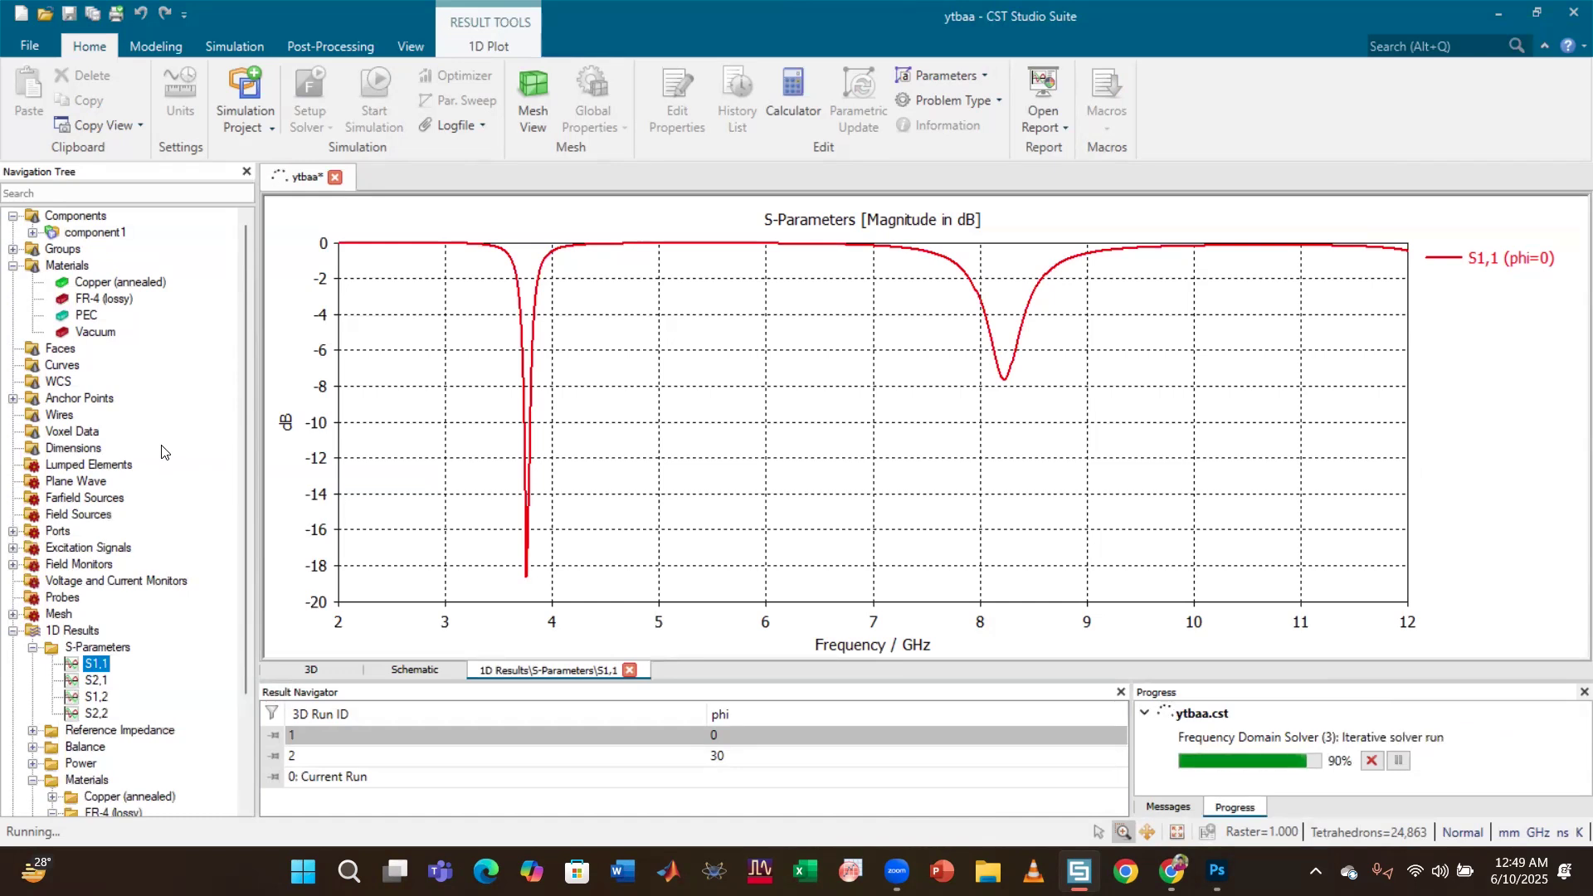
left_click(93, 232)
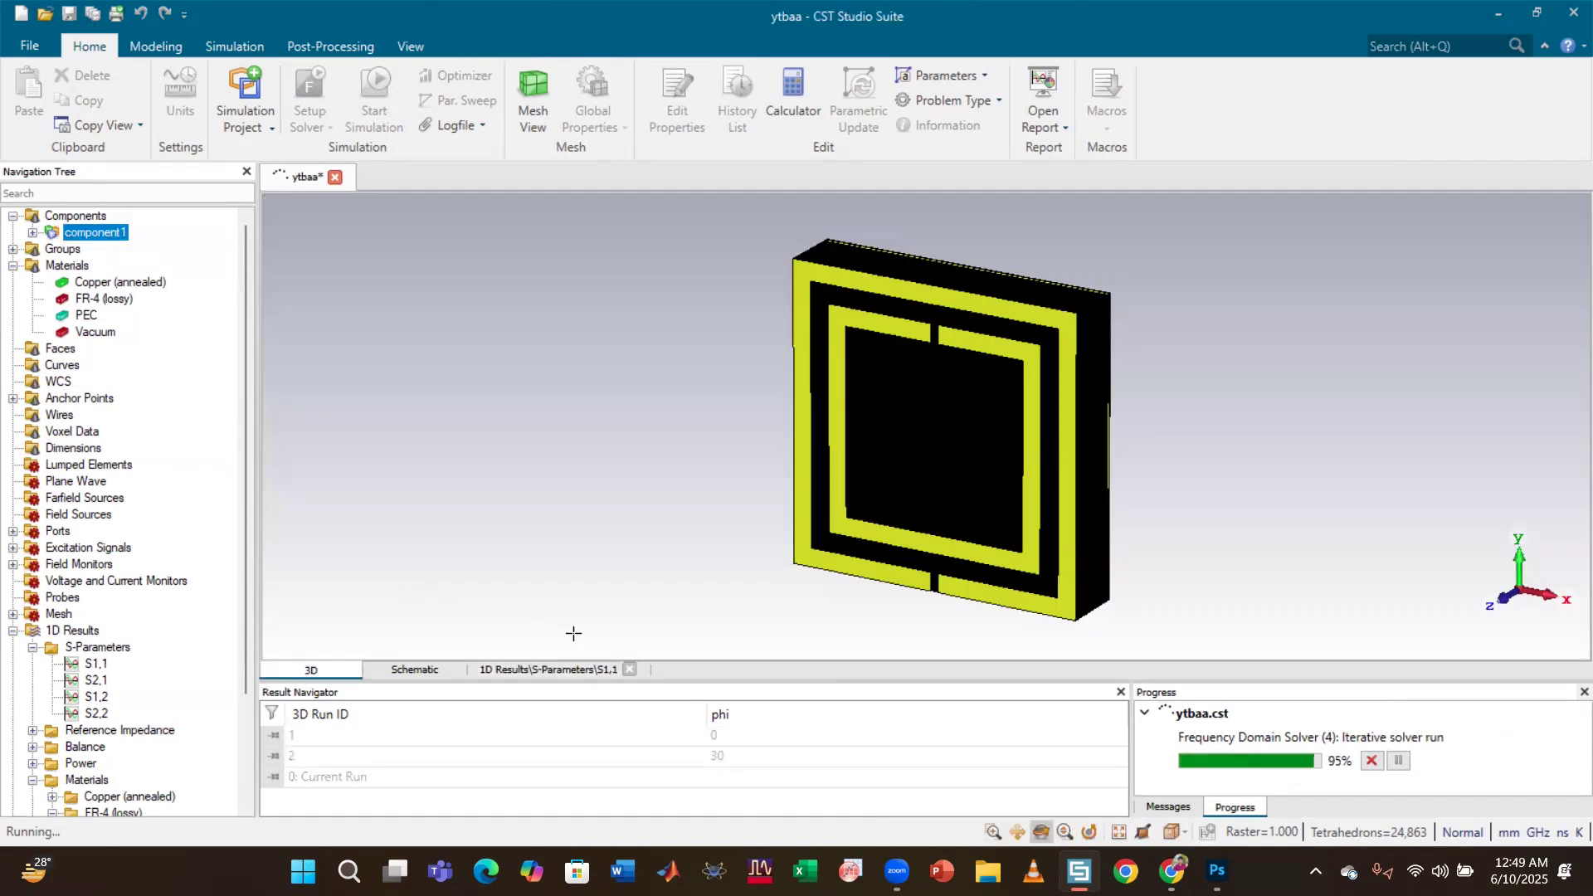